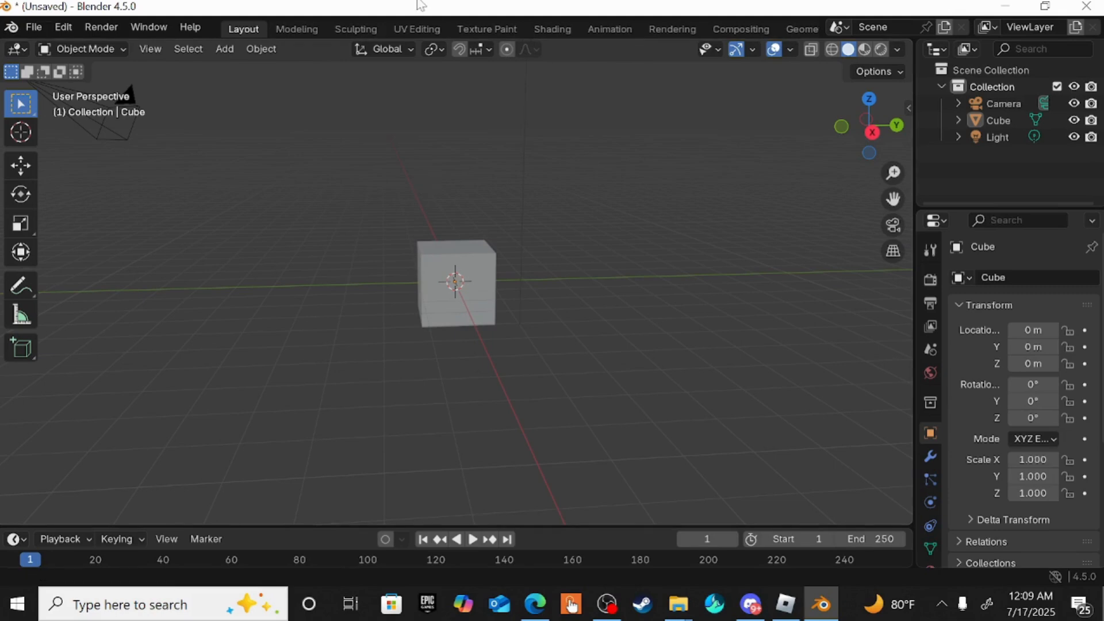
Open GorillaTag_IK_Rig (3).blend from the Downloads folder without saving the current scene.
click(36, 32)
mouse_move(79, 53)
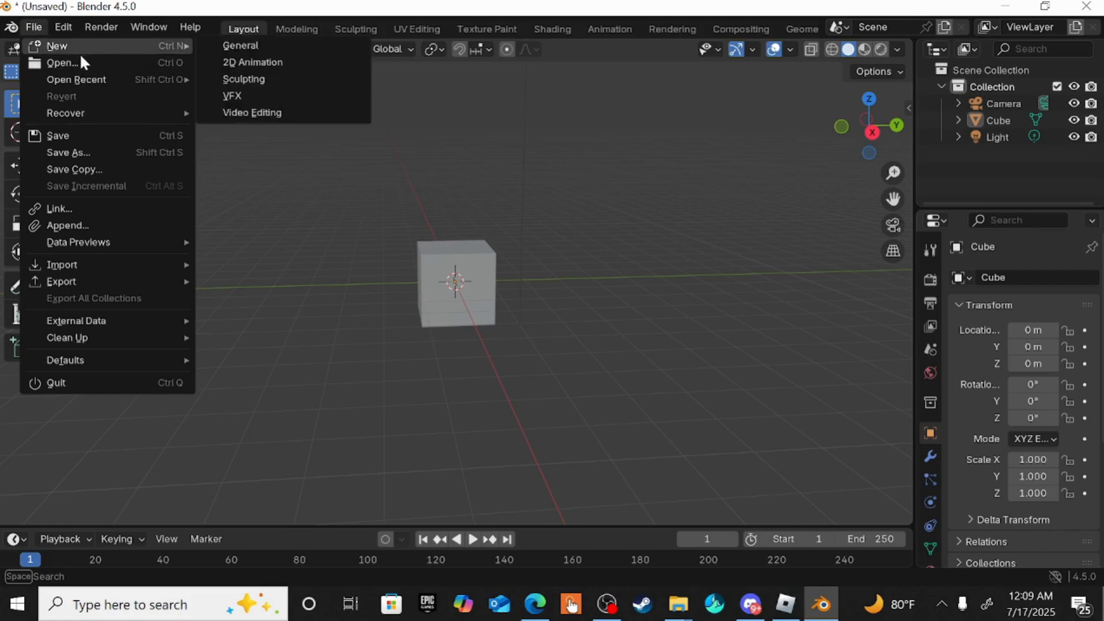
click(63, 63)
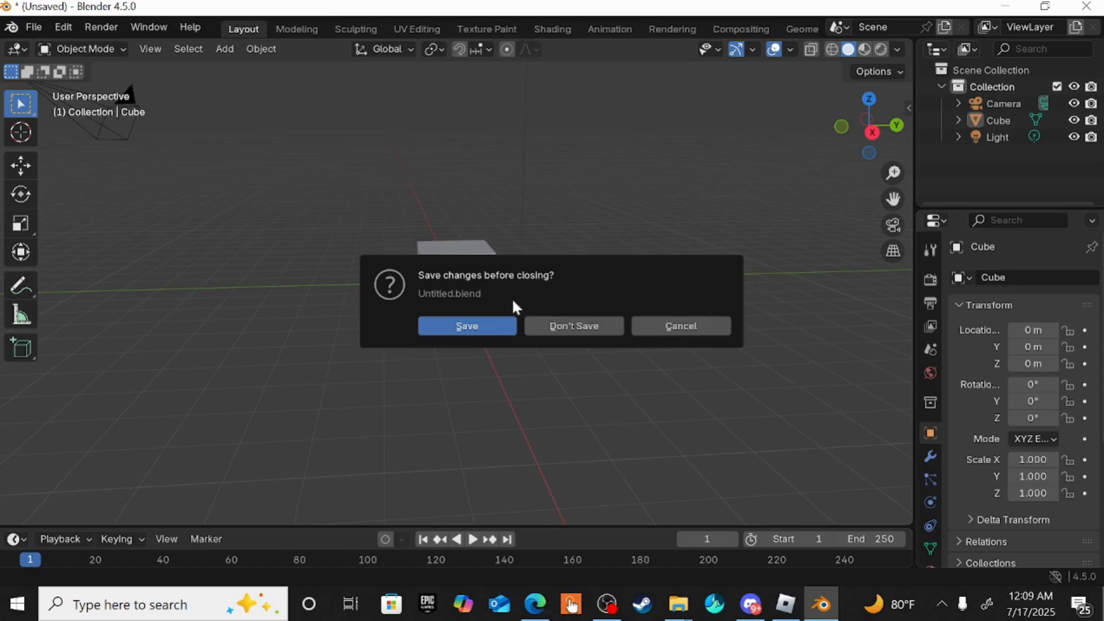
click(566, 329)
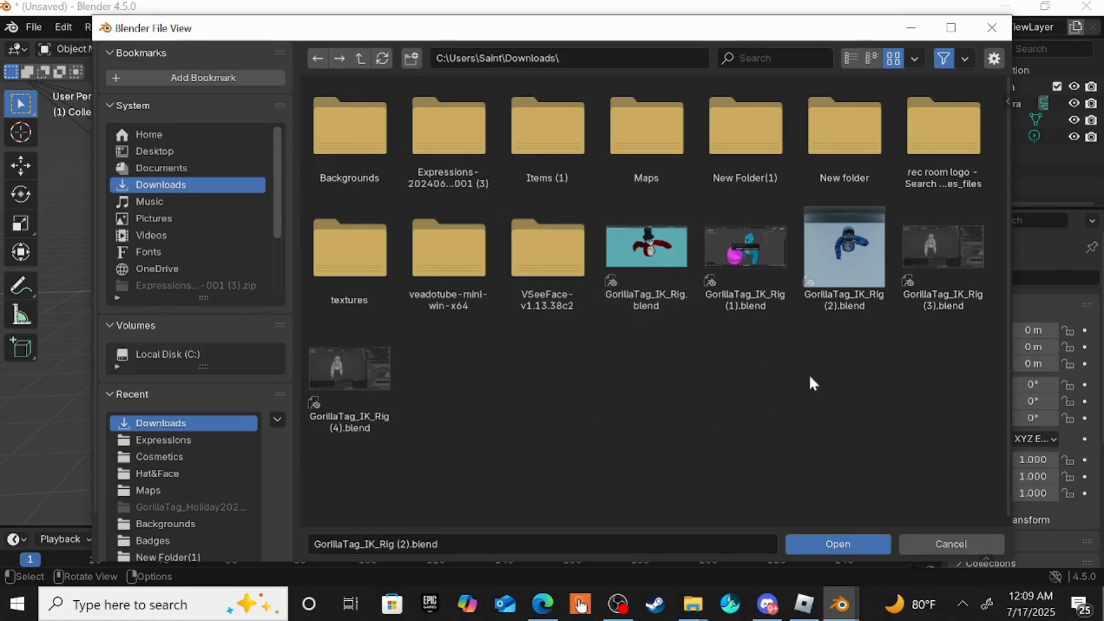
click(955, 250)
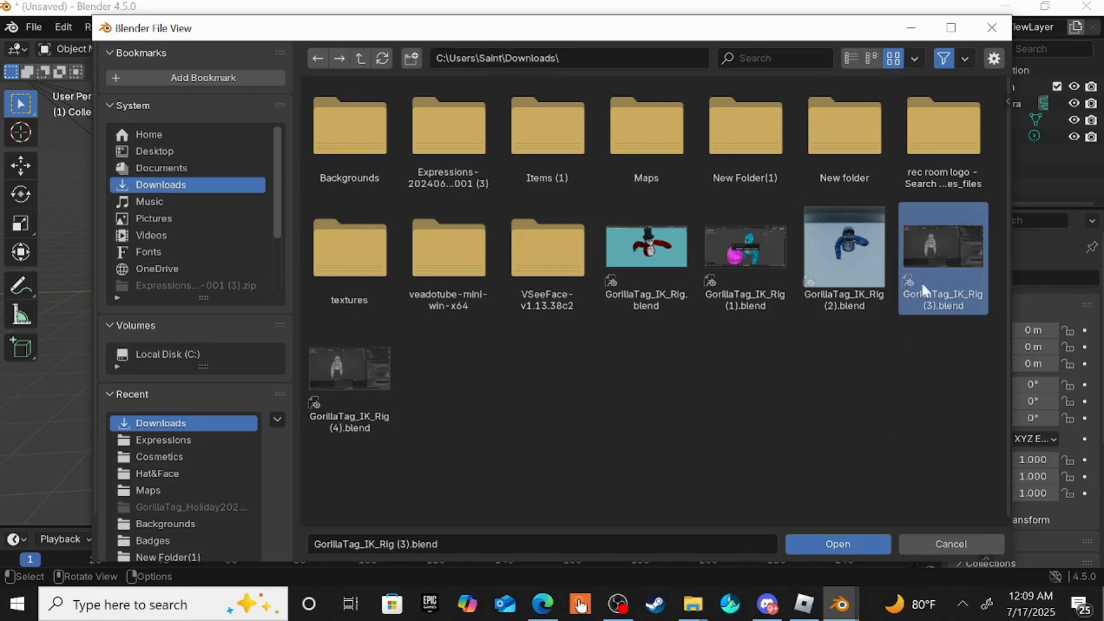
click(840, 537)
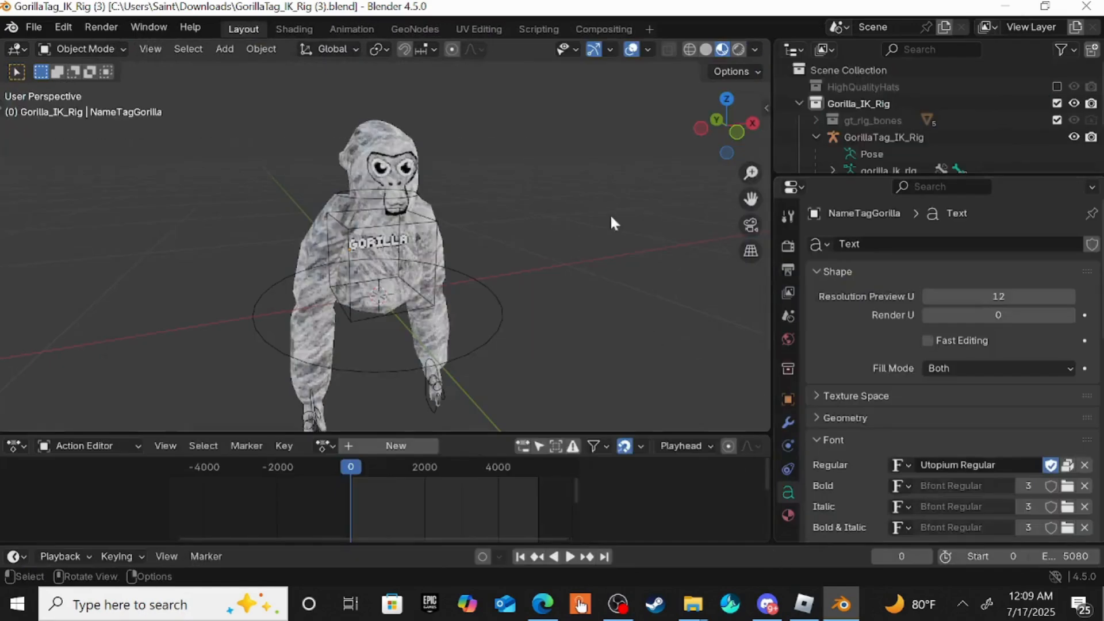
Select the gorilla's body mesh, GorillaTag_Model.
middle_drag(619, 164, 694, 134)
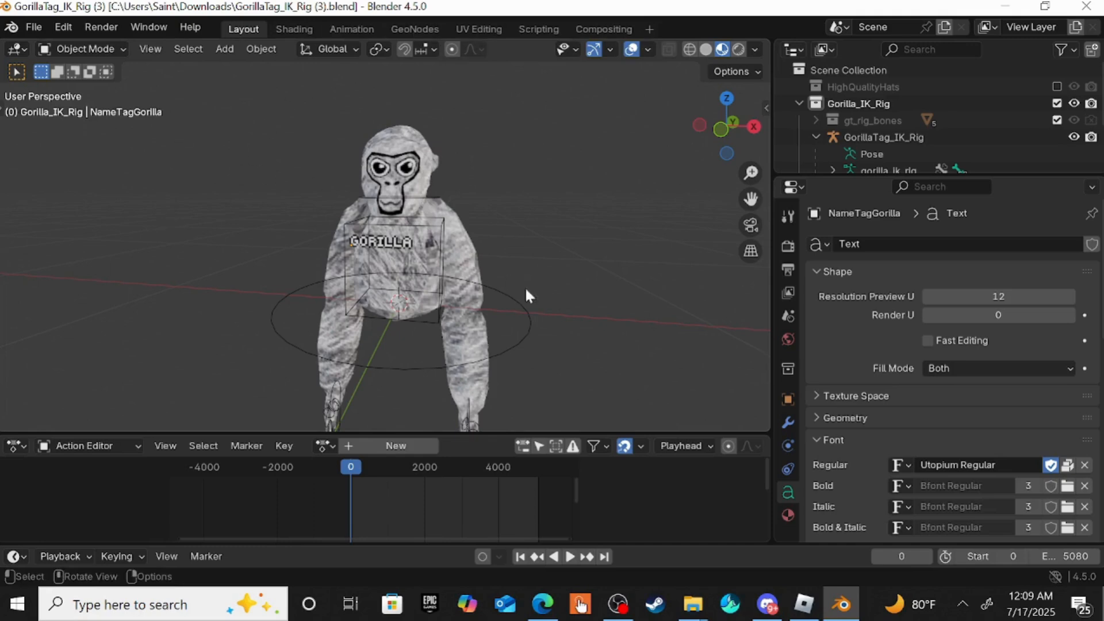
middle_drag(545, 184, 480, 214)
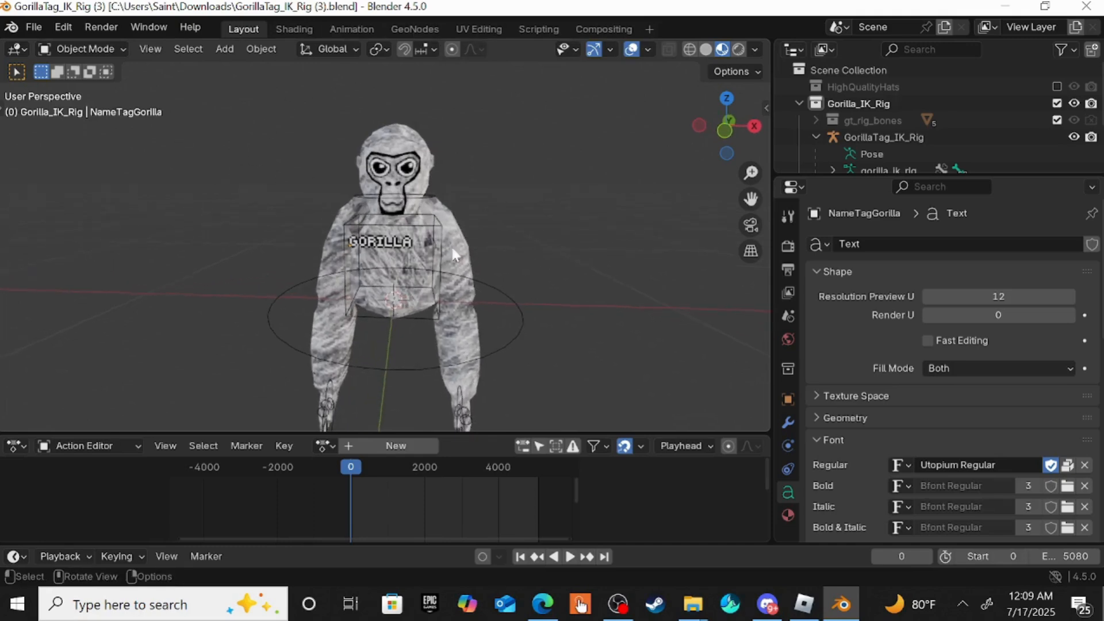
click(406, 314)
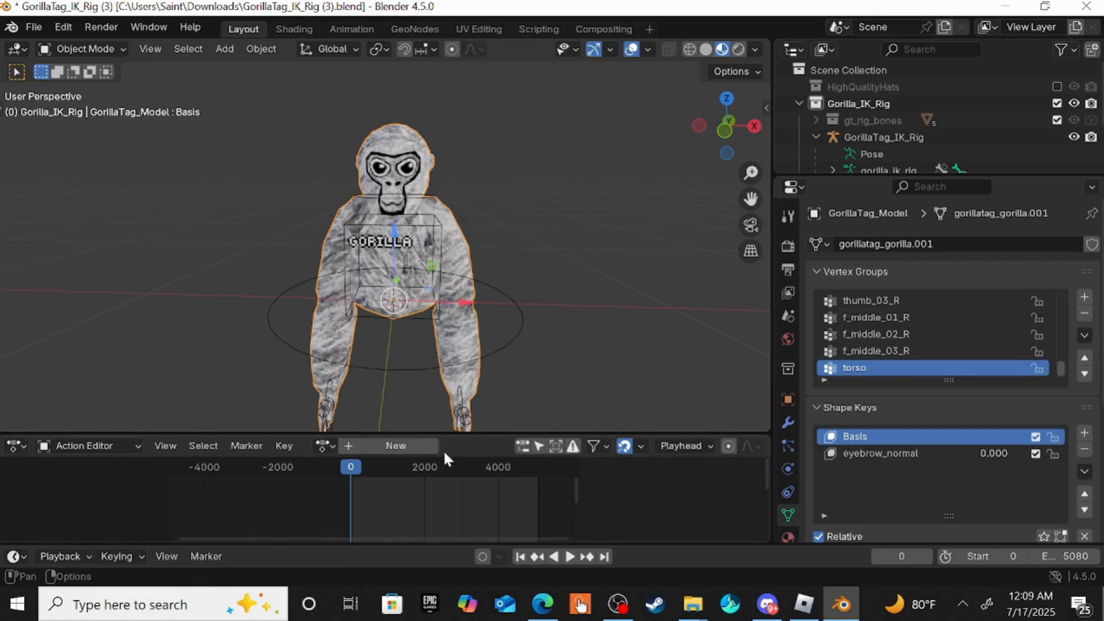
Close the Action Editor and Outliner areas to enlarge the viewport and the properties area.
right_click(460, 449)
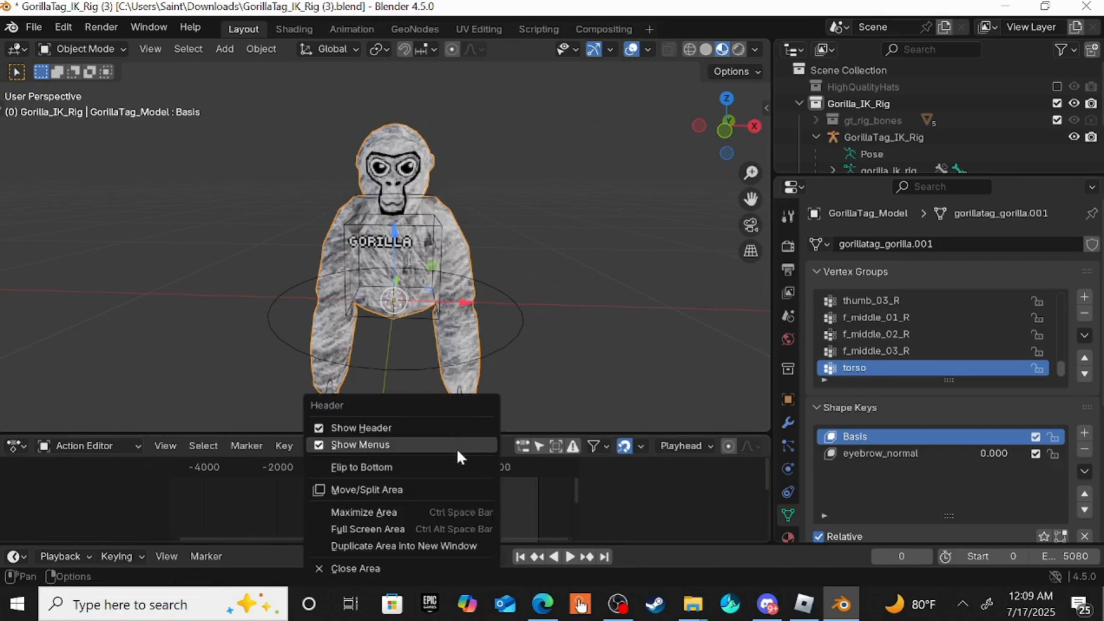
click(421, 569)
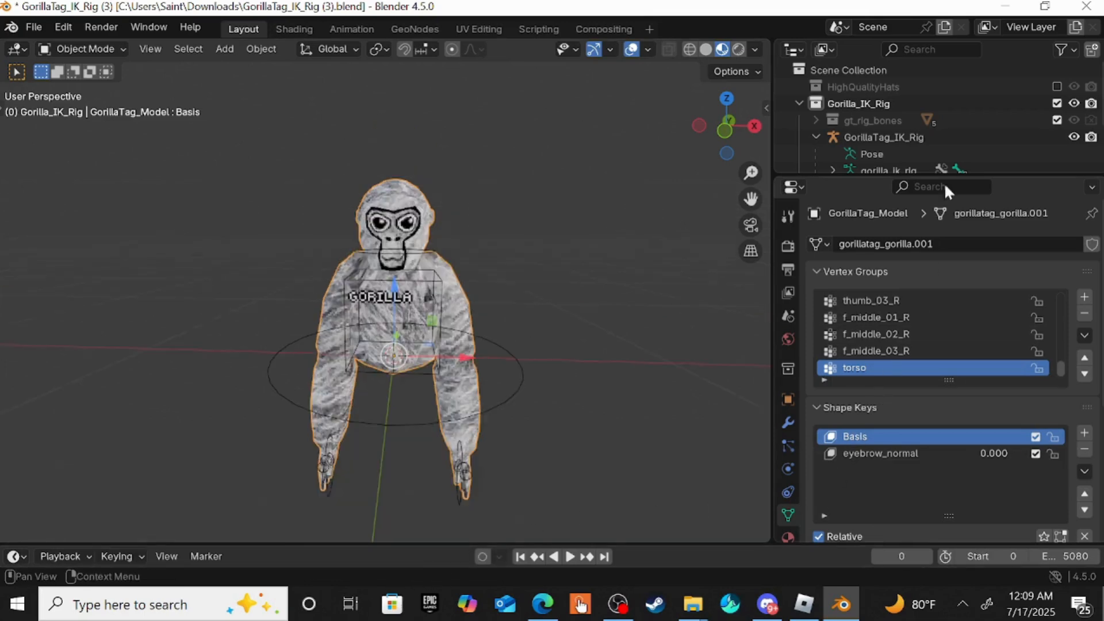
right_click(1003, 51)
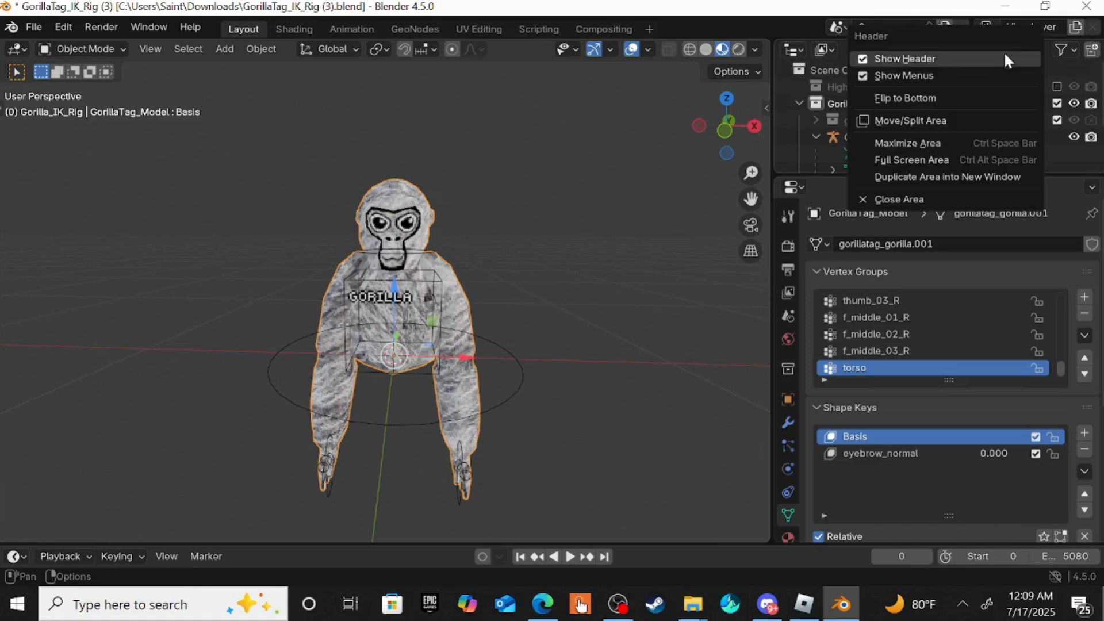
click(913, 198)
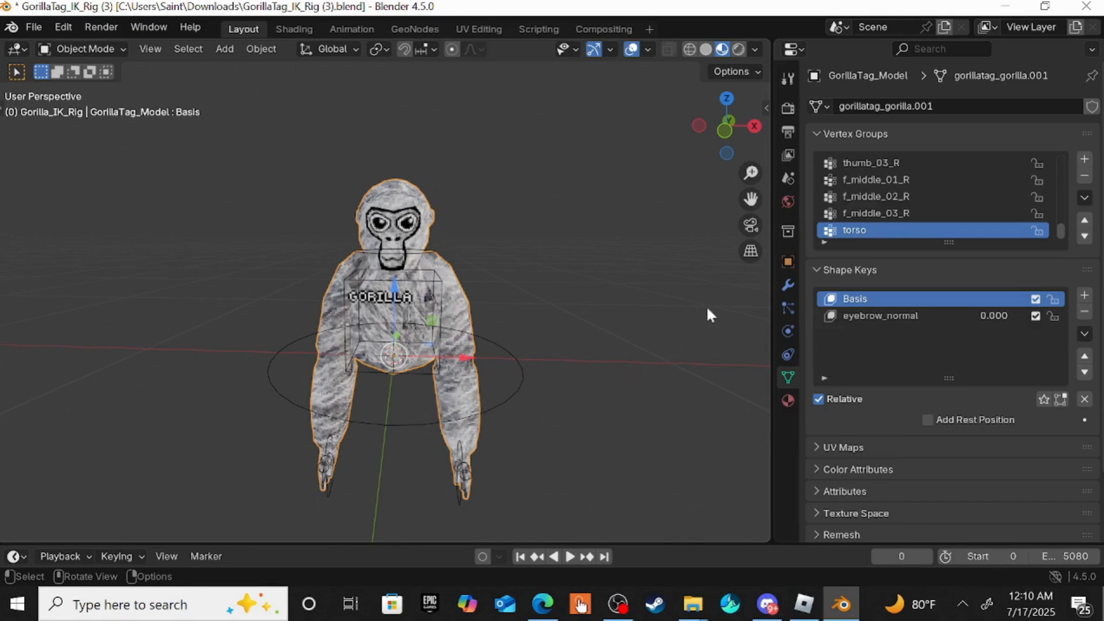
Set the PrimaryColor of the gorilla's Primary_ColorFur material to a dark, fully saturated red.
click(787, 402)
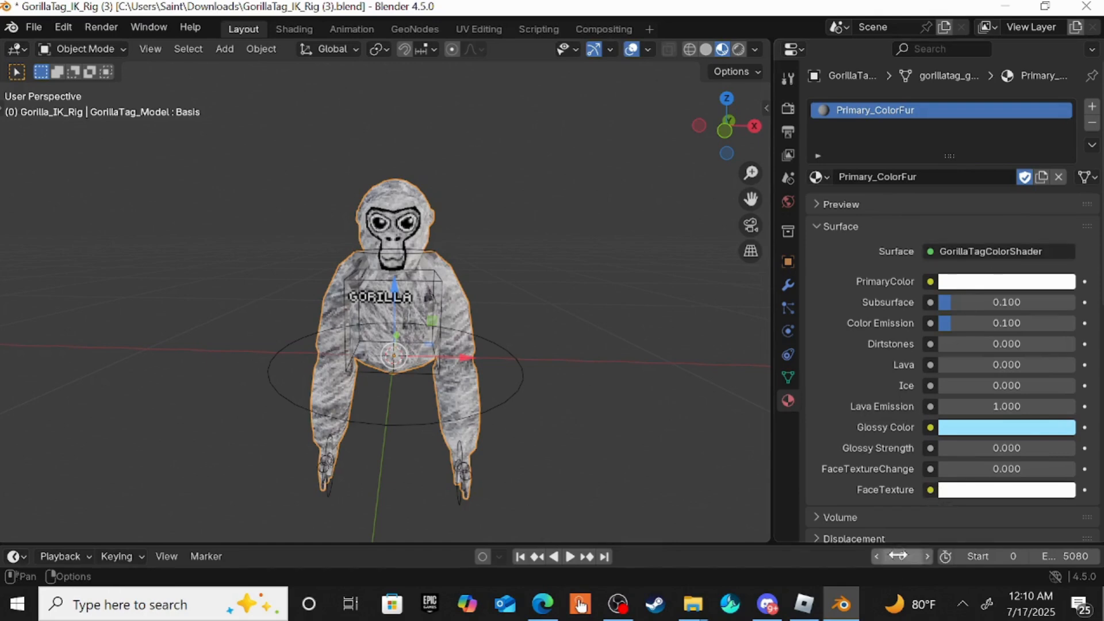
scroll(909, 501, down, 2)
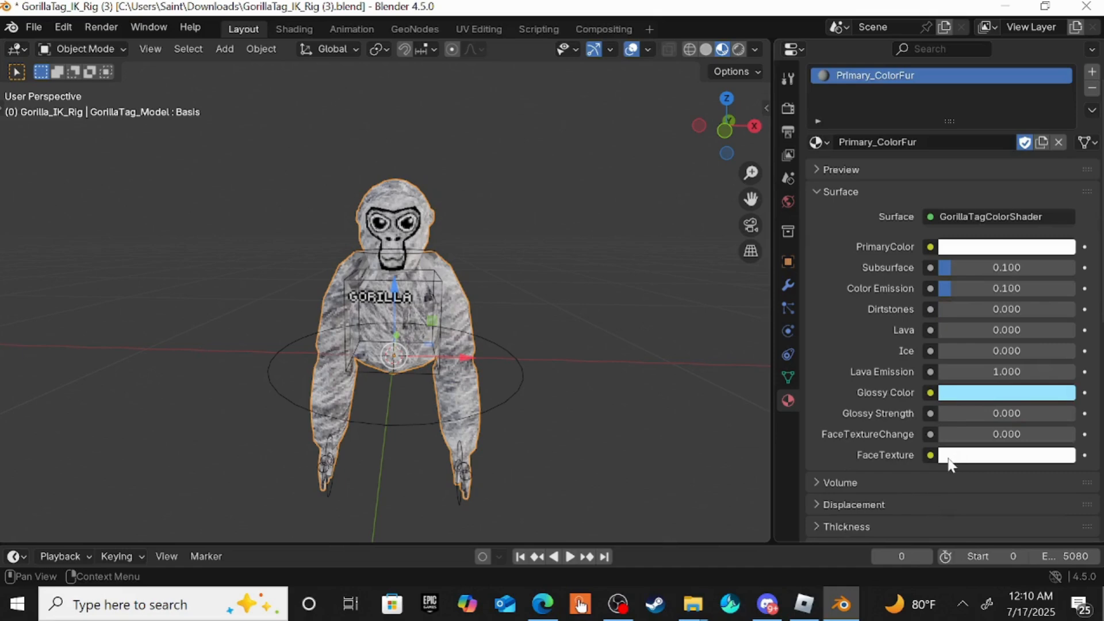
mouse_move(947, 457)
click(968, 247)
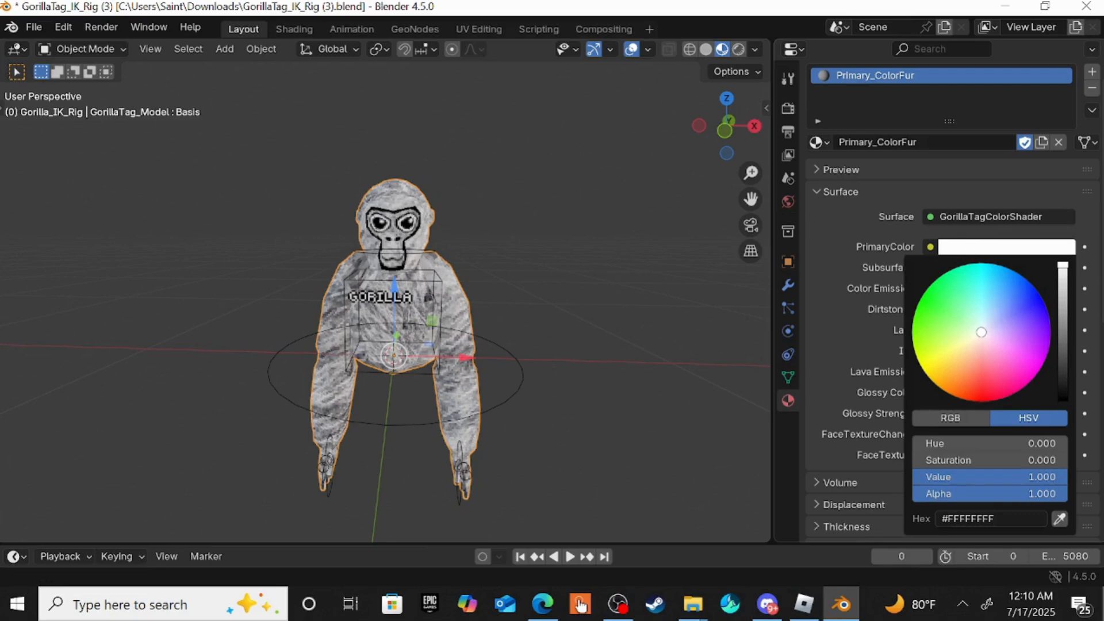
mouse_move(981, 331)
mouse_down()
mouse_move(1014, 368)
mouse_move(994, 397)
mouse_move(918, 347)
mouse_move(929, 378)
mouse_up()
click(1063, 332)
drag(1062, 332, 1062, 265)
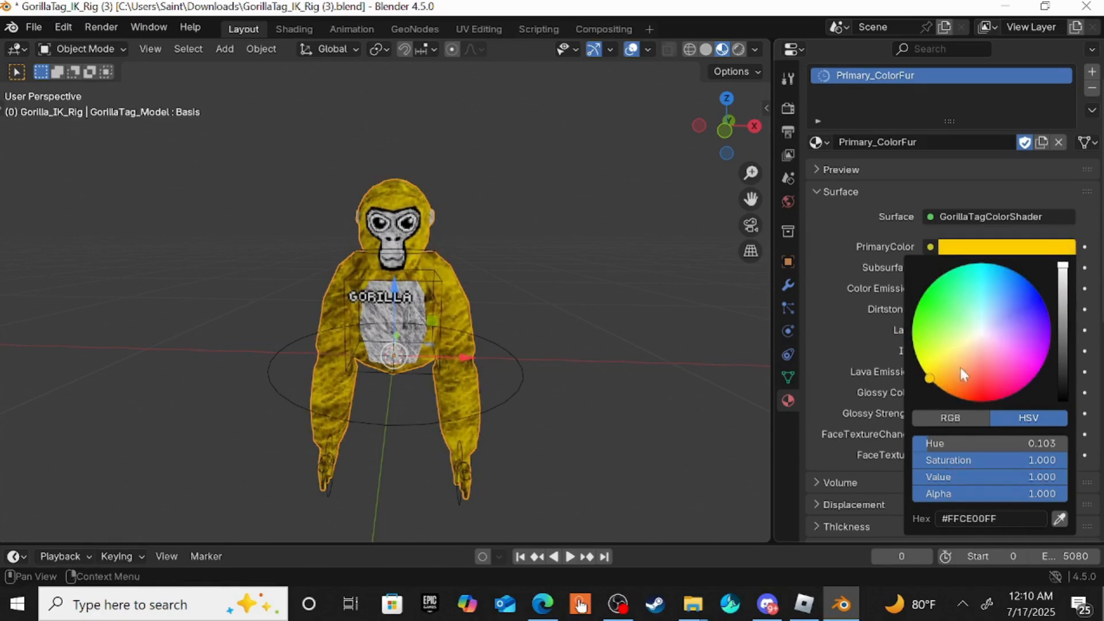
click(959, 364)
drag(968, 385, 971, 400)
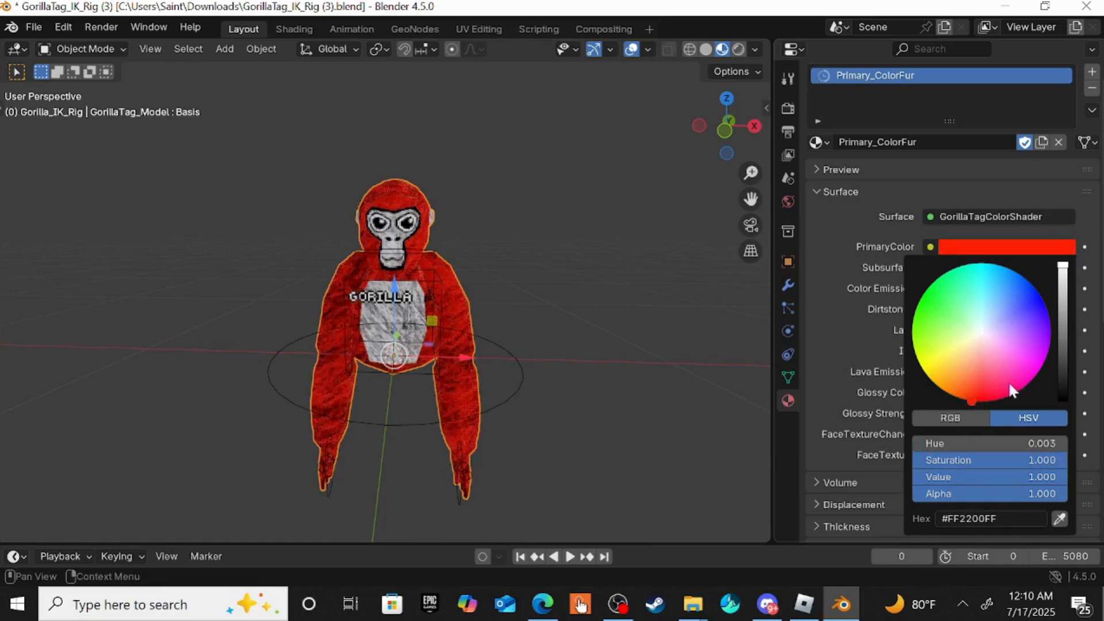
mouse_move(1057, 338)
mouse_down()
mouse_move(1062, 362)
mouse_move(1062, 326)
mouse_up()
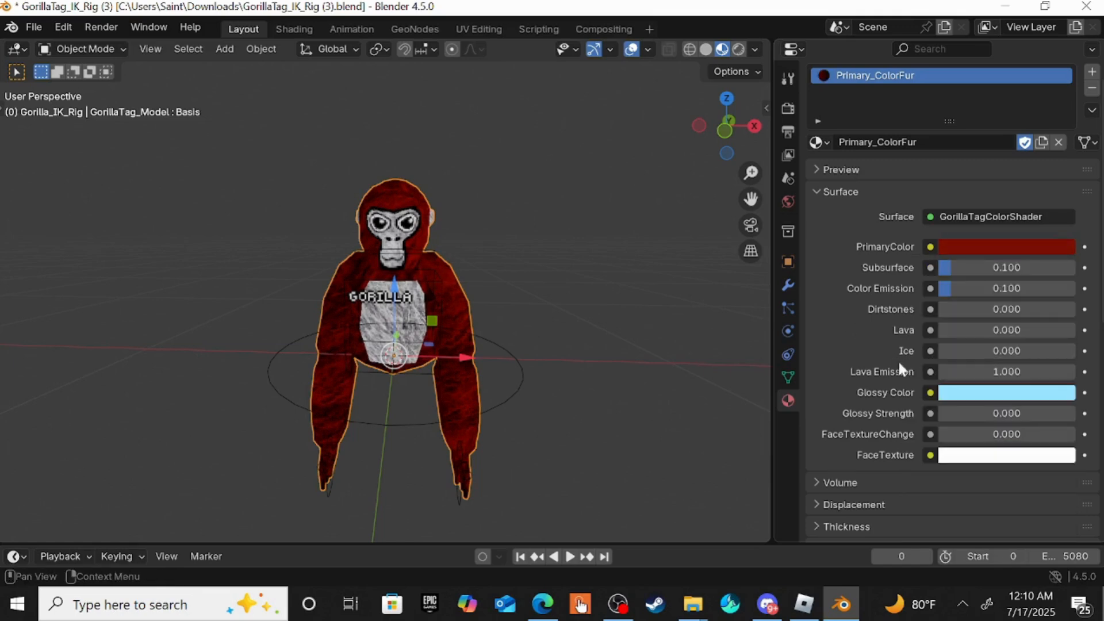
Set the fur material's Subsurface to about 0.234 and Color Emission to 1.000, trying Ice at 1.000 and resetting it to 0.000.
drag(951, 267, 1079, 295)
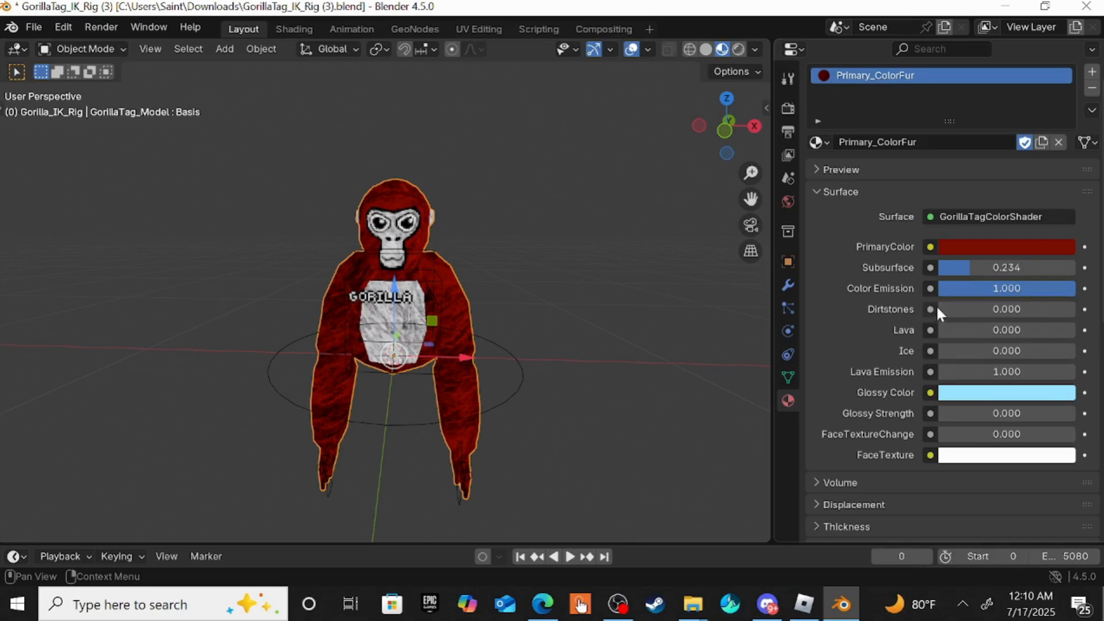
drag(957, 309, 1075, 351)
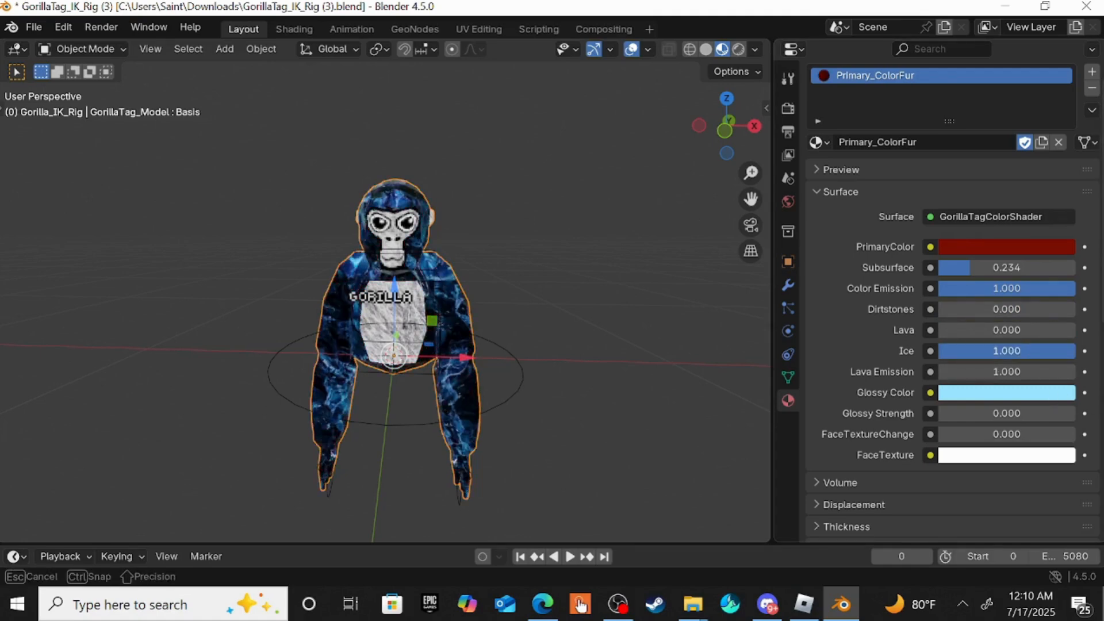
drag(1075, 351, 937, 350)
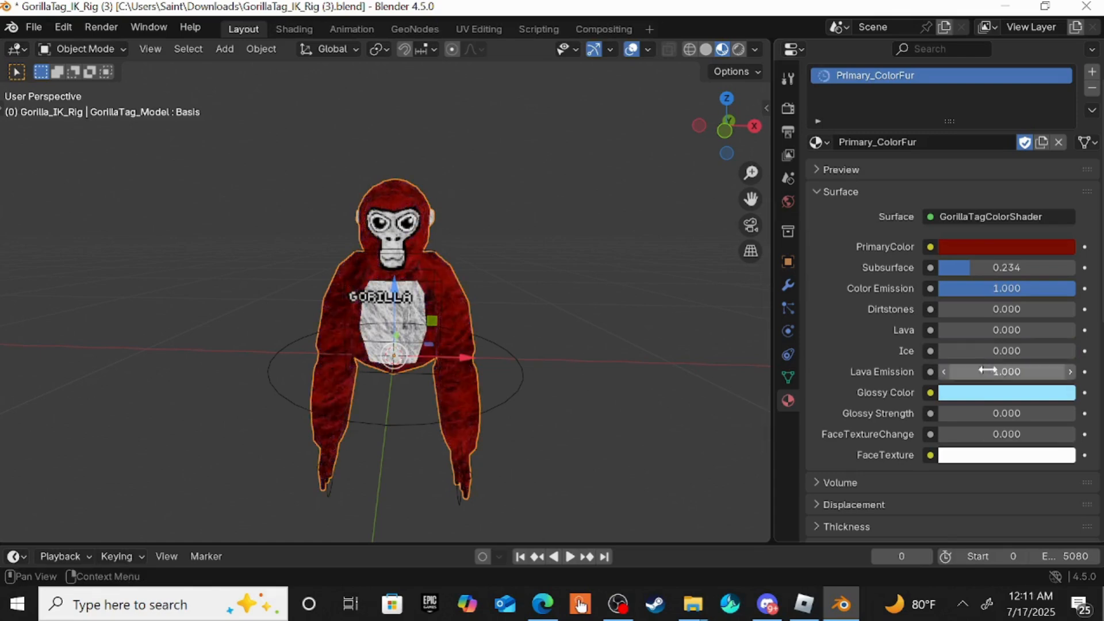
Try the fur material's Lava effect at 1.000, set Lava Emission to 0.000, and return Lava to 0.000.
drag(959, 336, 1069, 337)
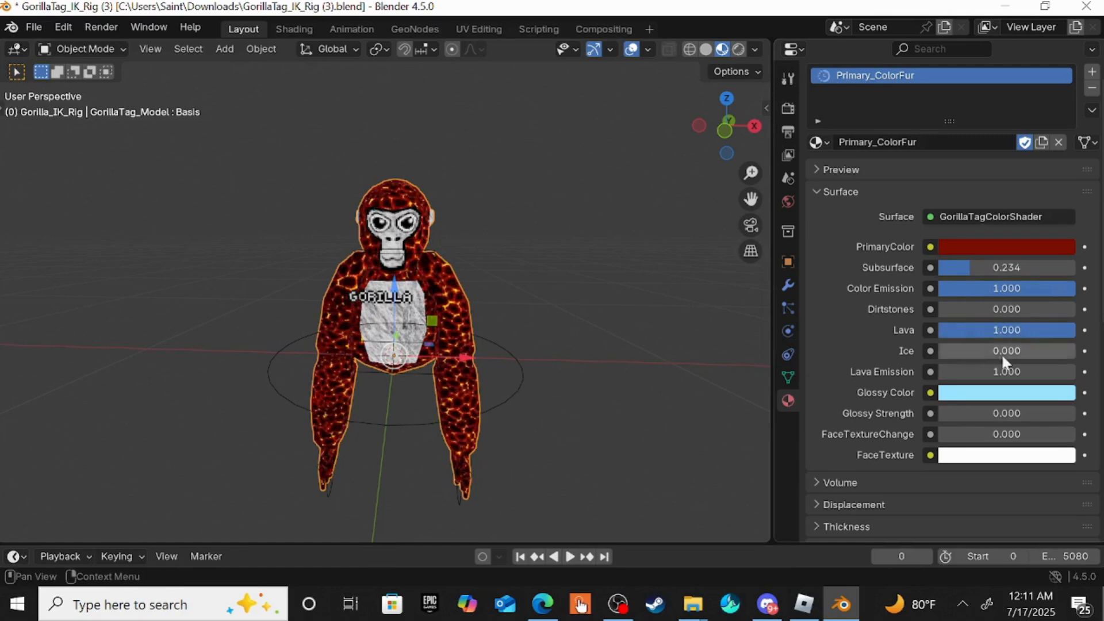
drag(1003, 371, 1084, 371)
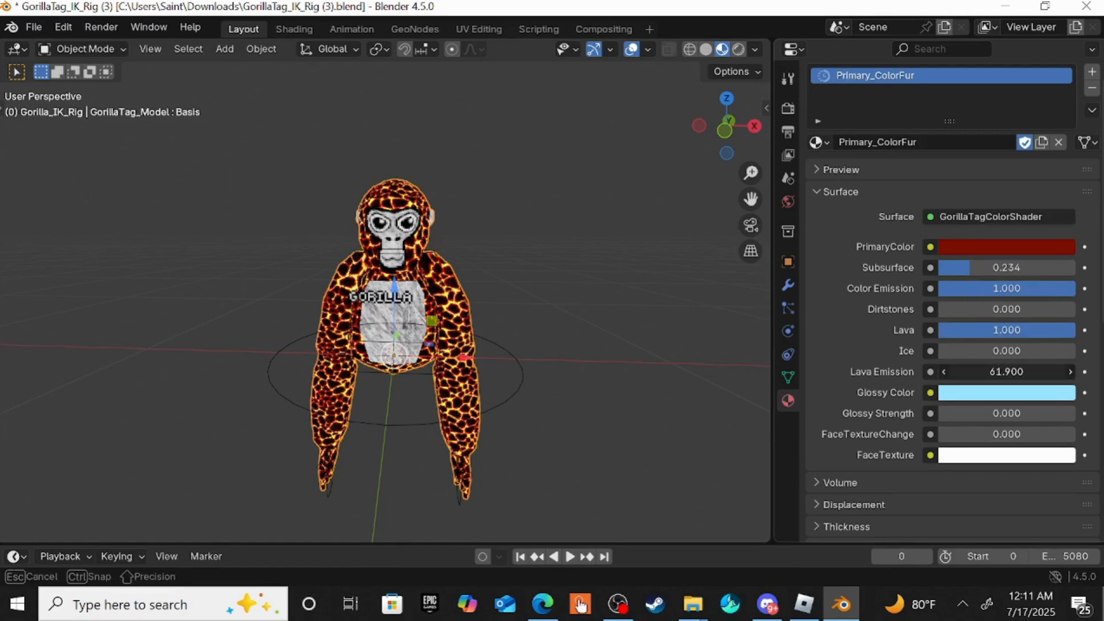
drag(1006, 371, 942, 371)
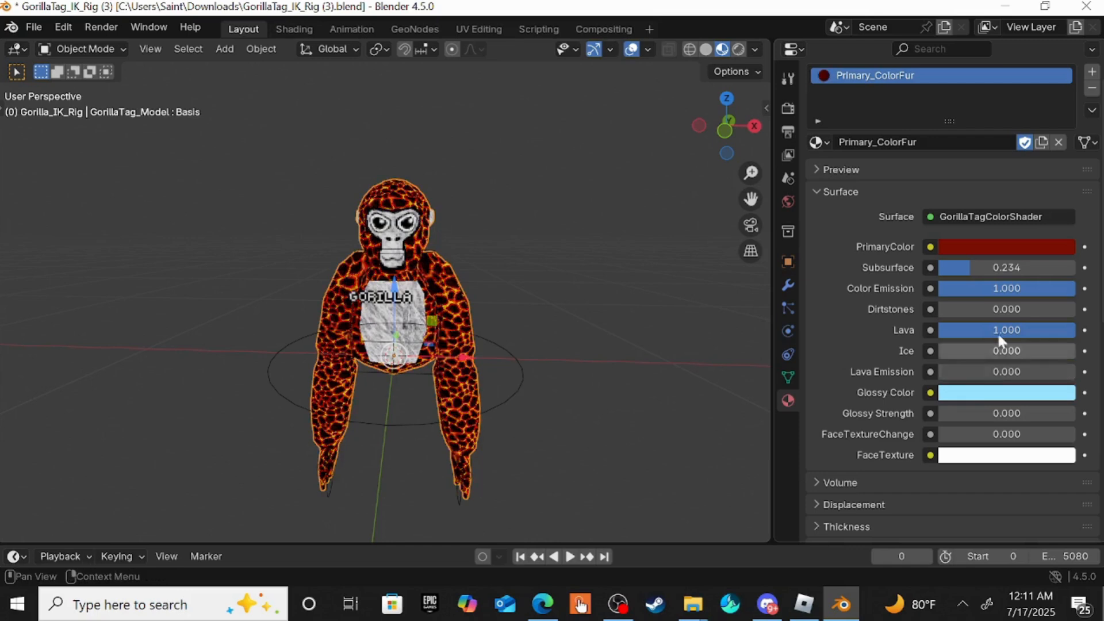
drag(1016, 332, 943, 333)
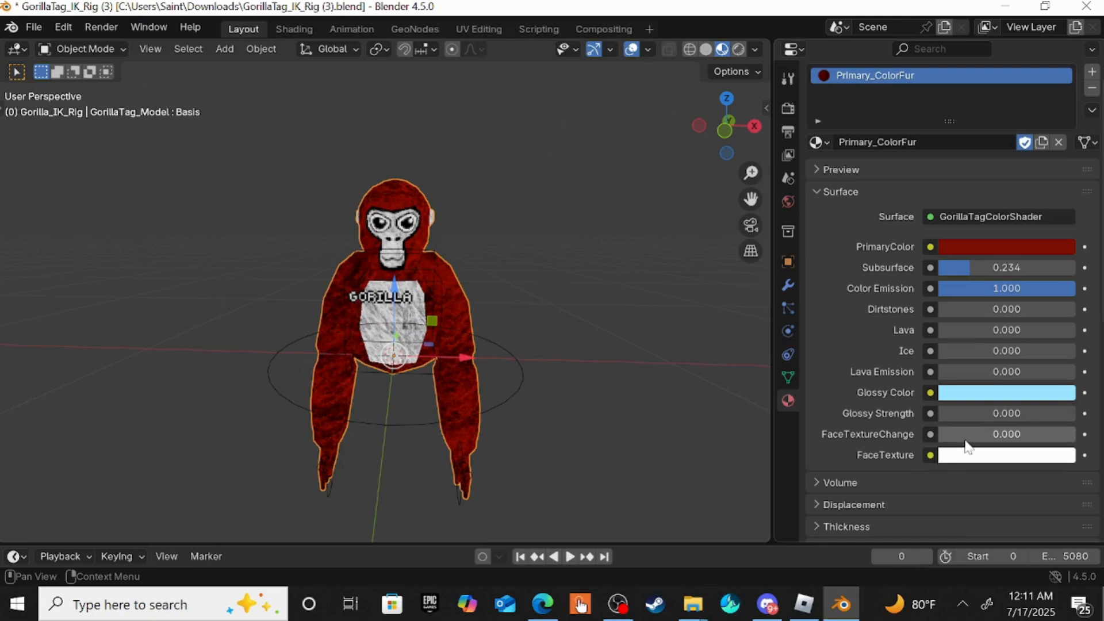
drag(966, 440, 874, 397)
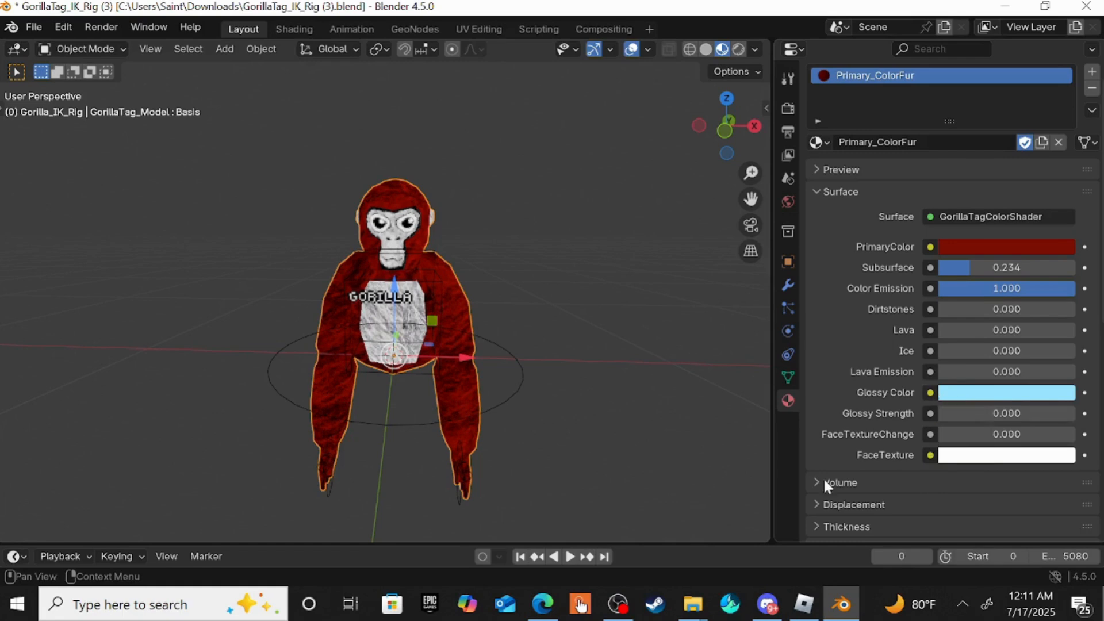
Assign an Image Texture to the fur material's FaceTexture and browse for its image in the downloaded Expressions folder.
click(930, 455)
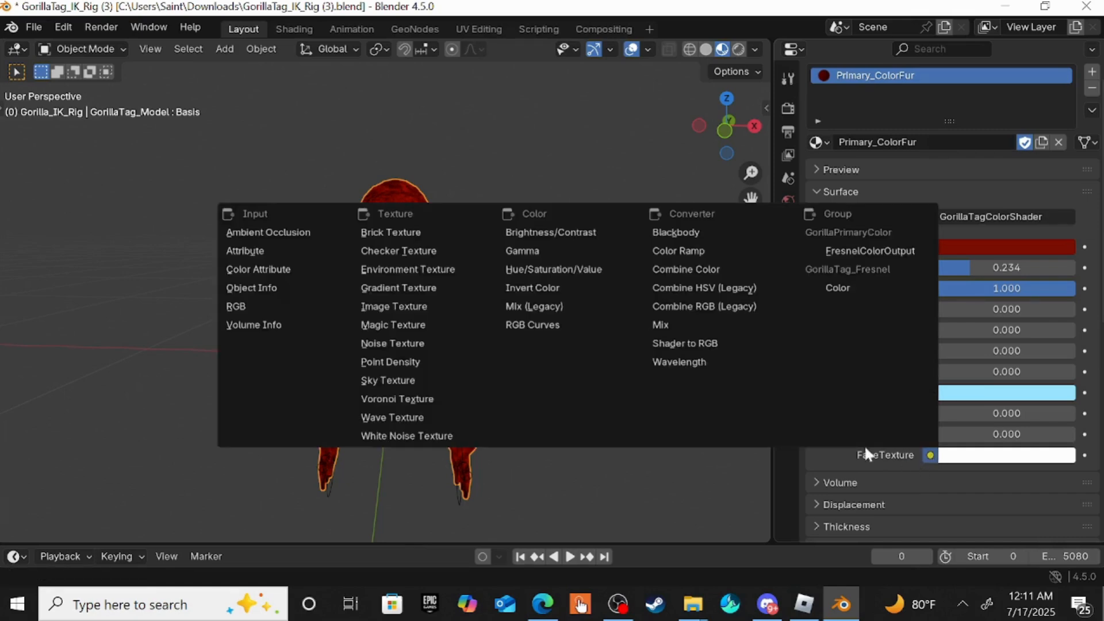
click(393, 306)
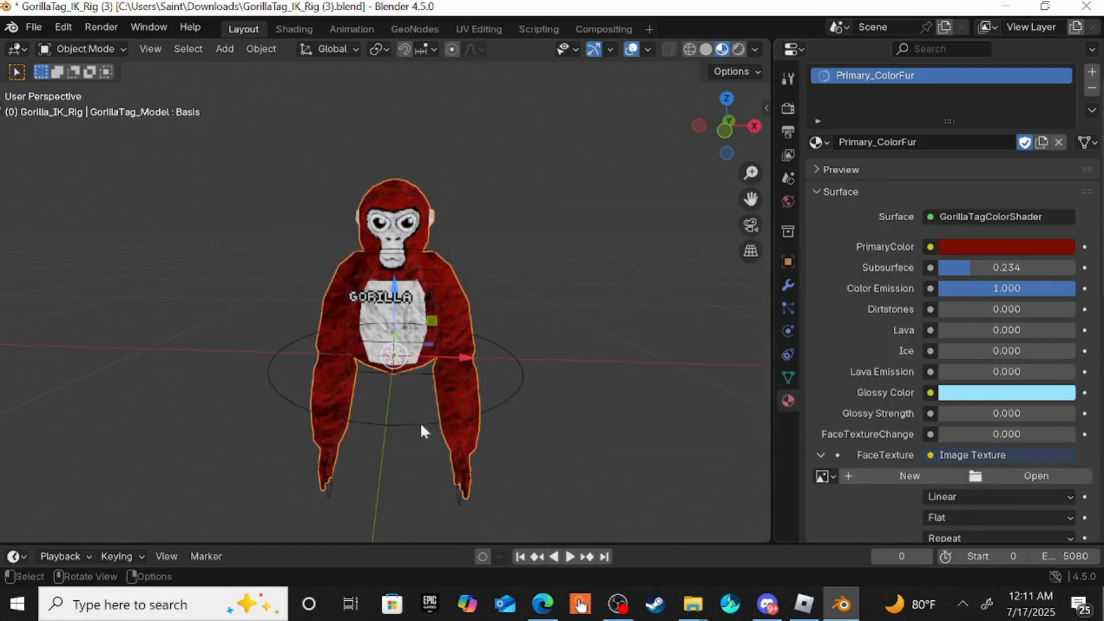
click(1055, 470)
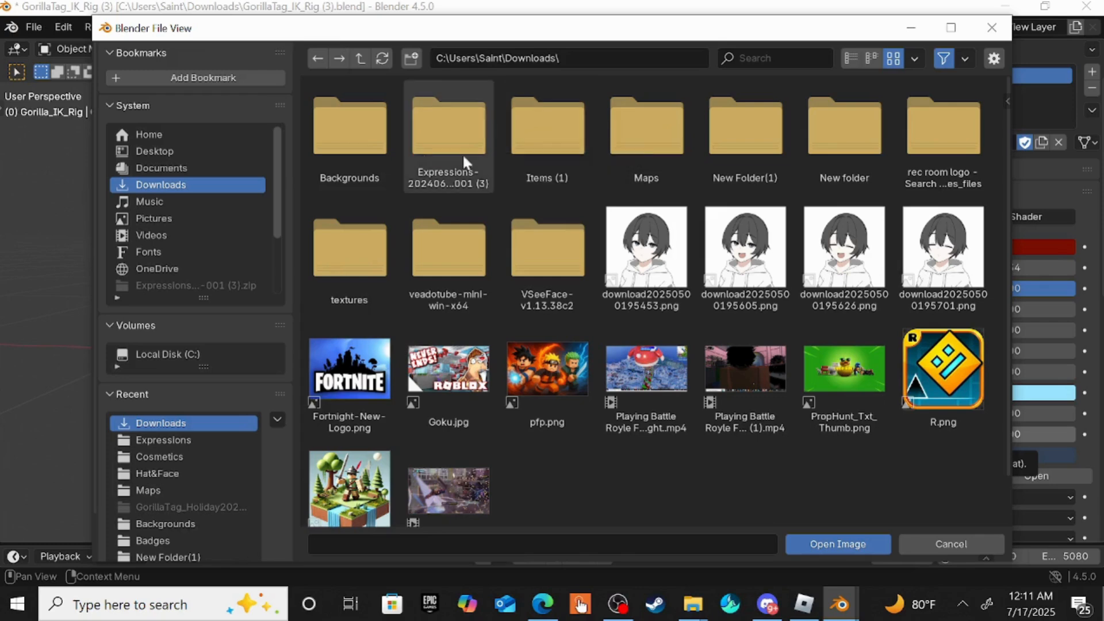
click(425, 164)
double_click(426, 162)
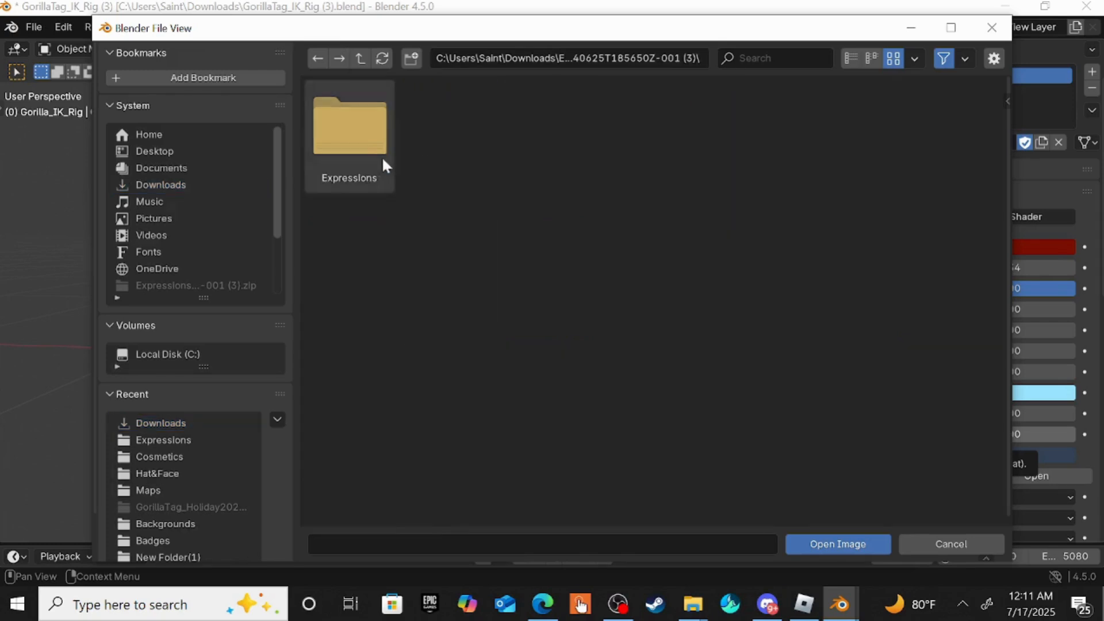
double_click(336, 167)
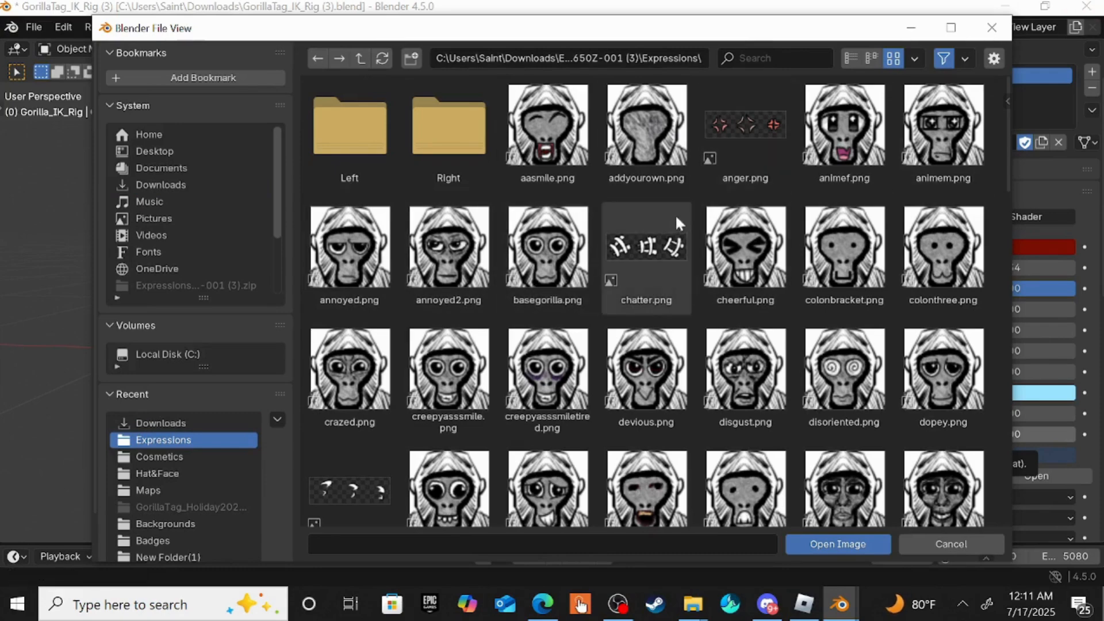
Look through the gorilla face images in the Expressions folder to choose an expression.
scroll(778, 223, down, 10)
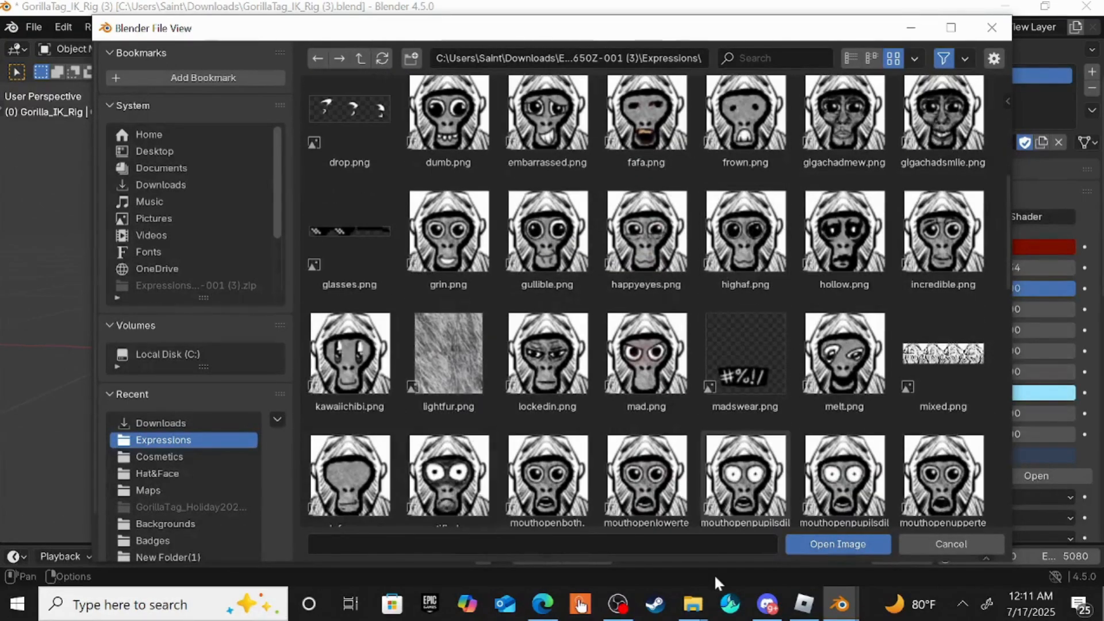
scroll(606, 471, up, 7)
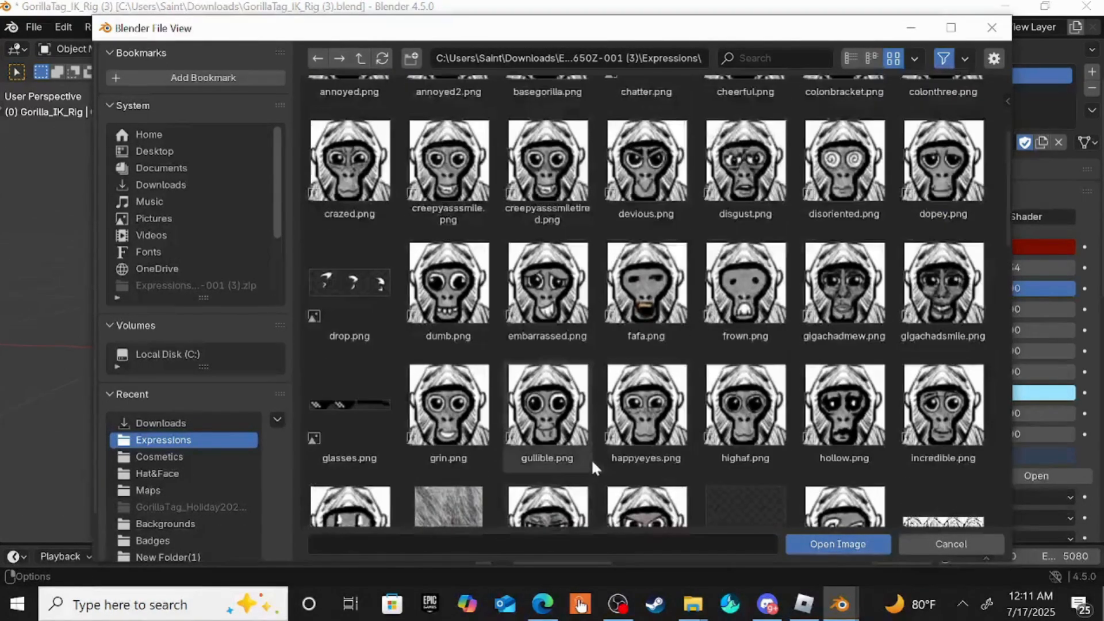
scroll(595, 457, up, 3)
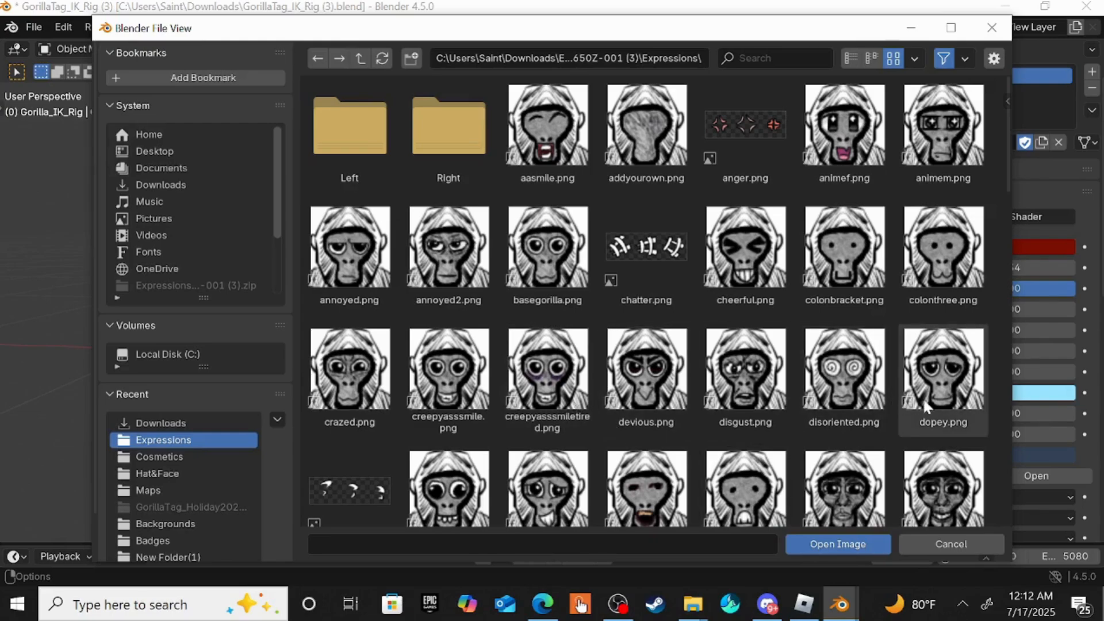
scroll(926, 398, down, 5)
scroll(928, 405, down, 8)
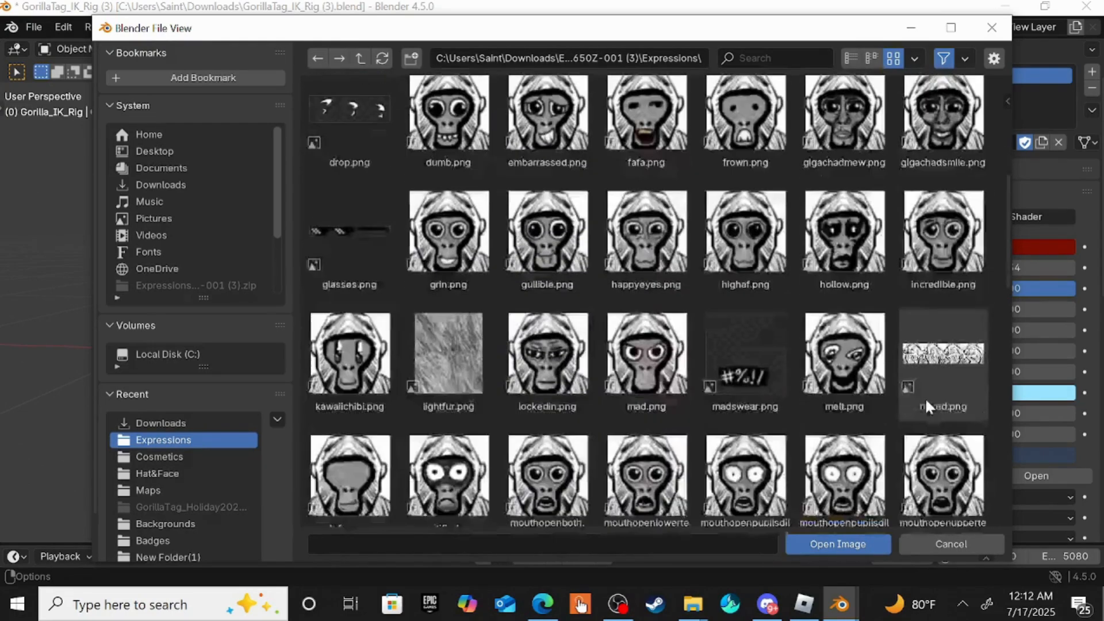
scroll(923, 392, down, 4)
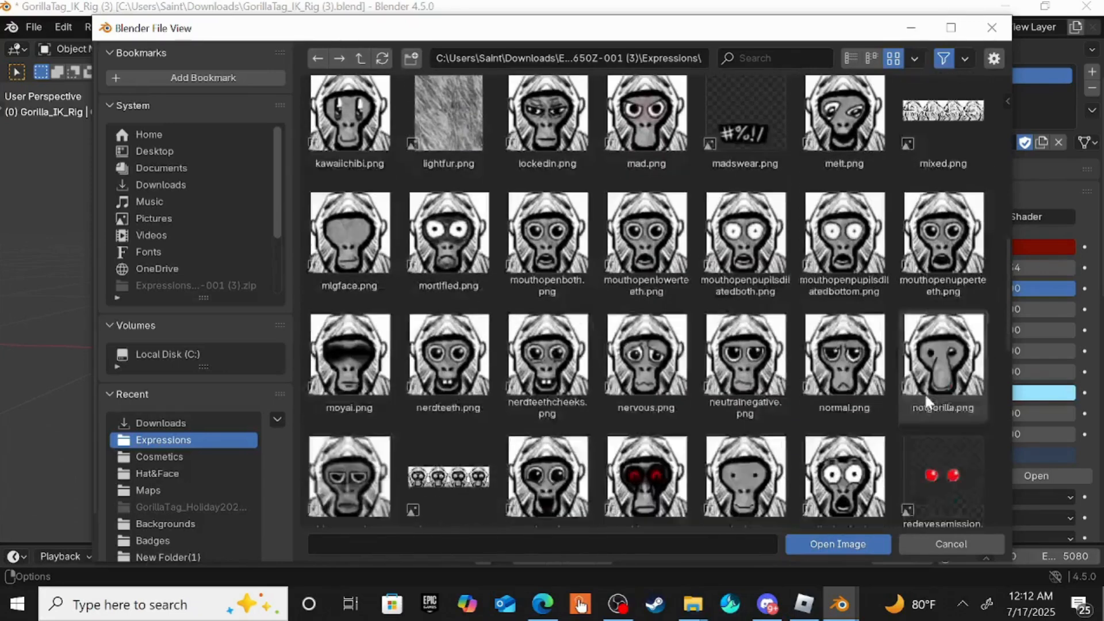
scroll(757, 324, down, 4)
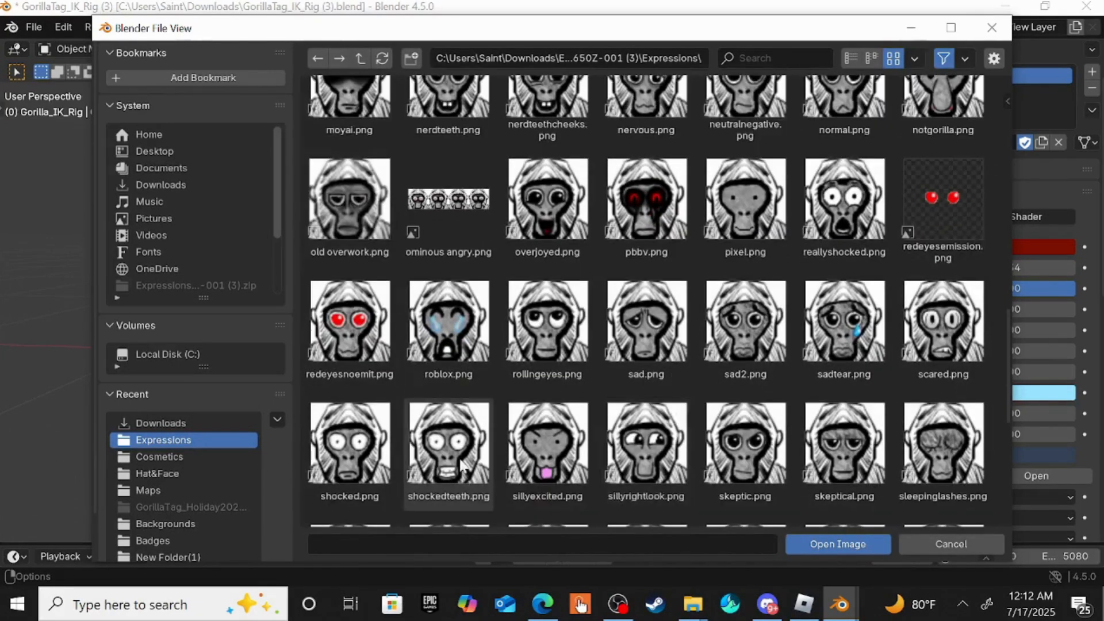
scroll(735, 412, down, 3)
scroll(734, 408, down, 6)
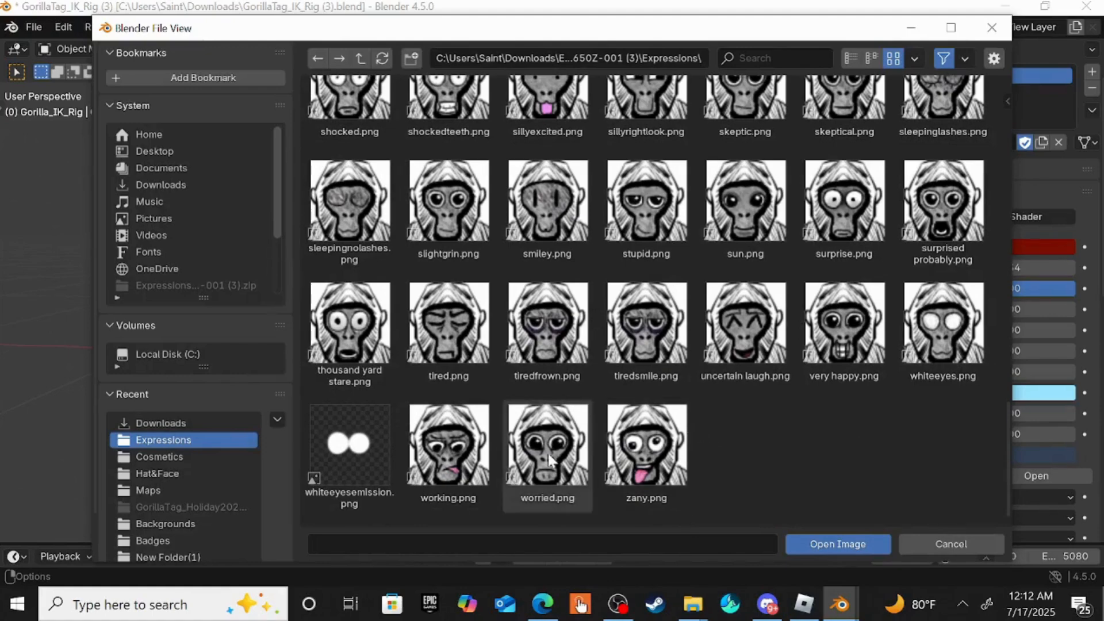
scroll(617, 457, up, 3)
scroll(618, 457, up, 3)
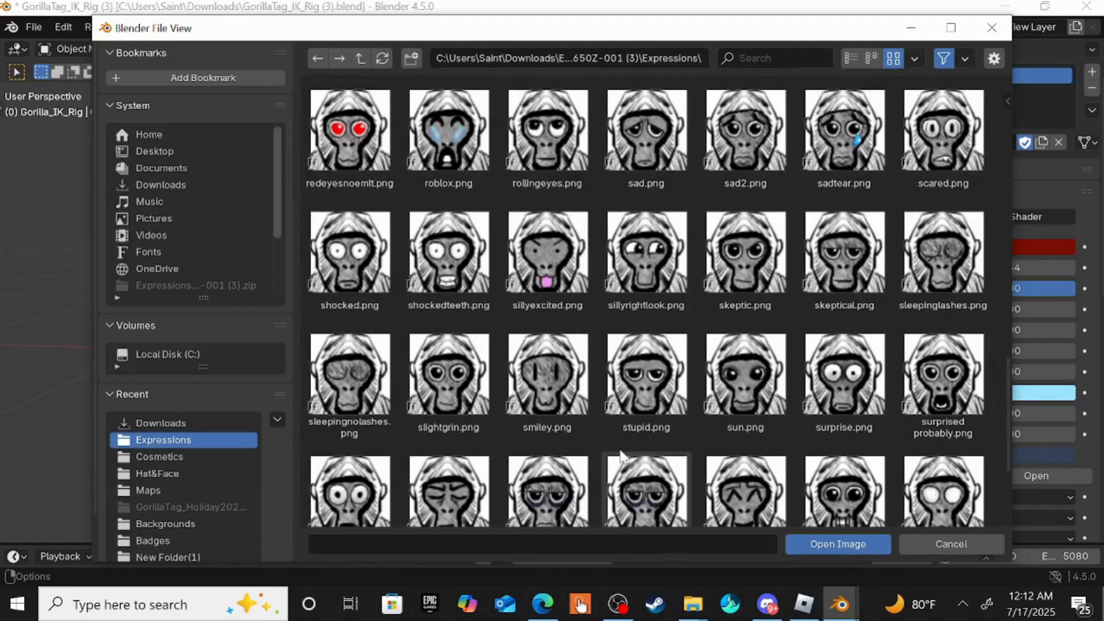
scroll(620, 453, up, 2)
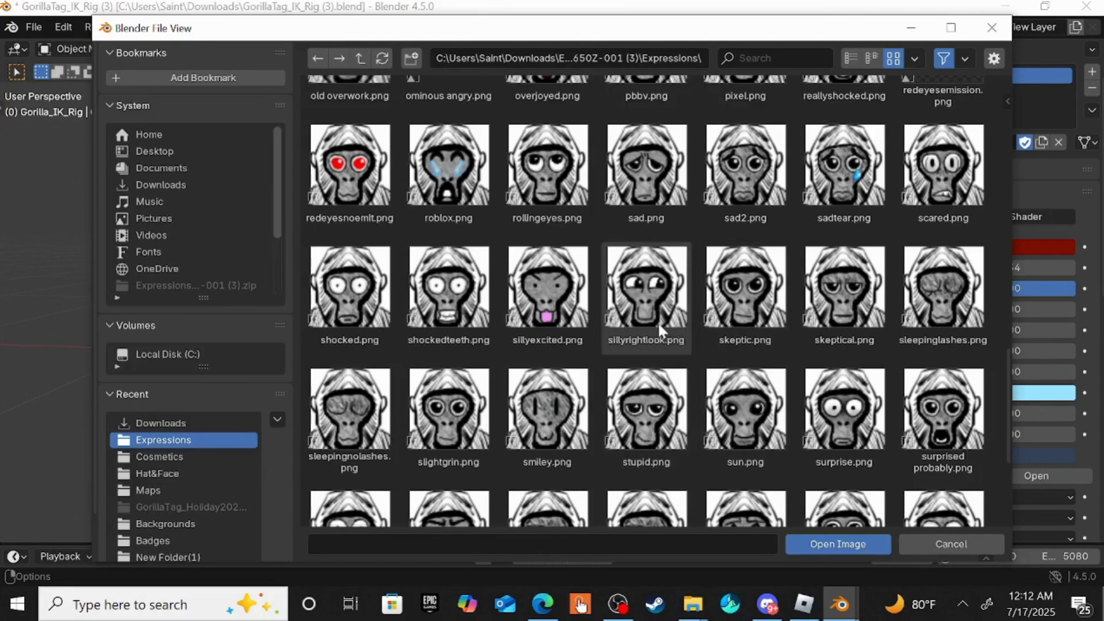
scroll(743, 364, up, 3)
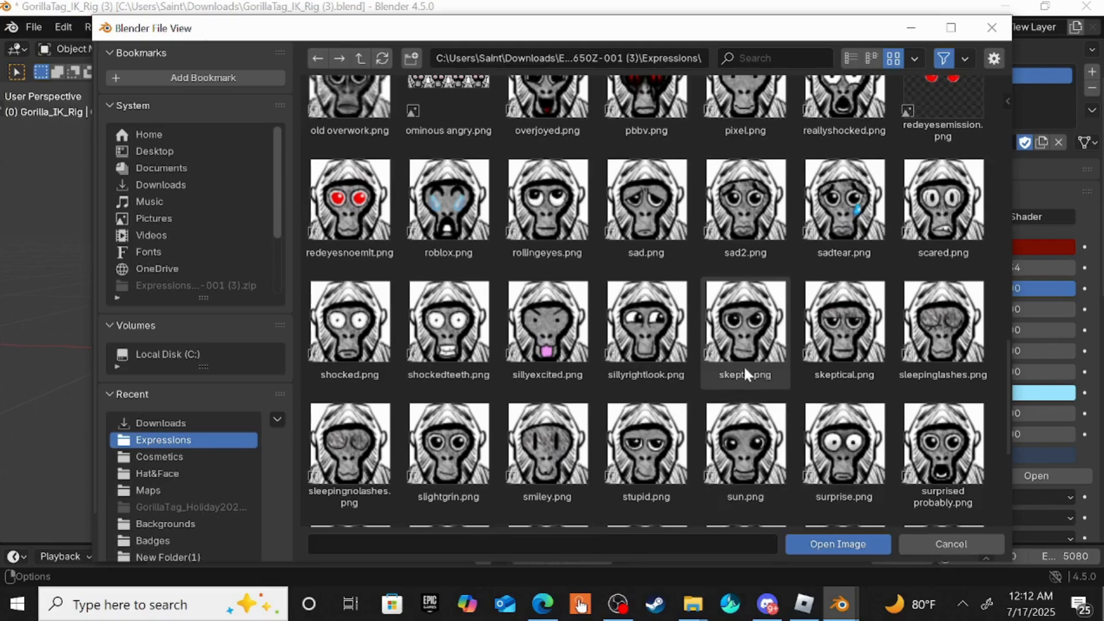
scroll(748, 368, up, 1)
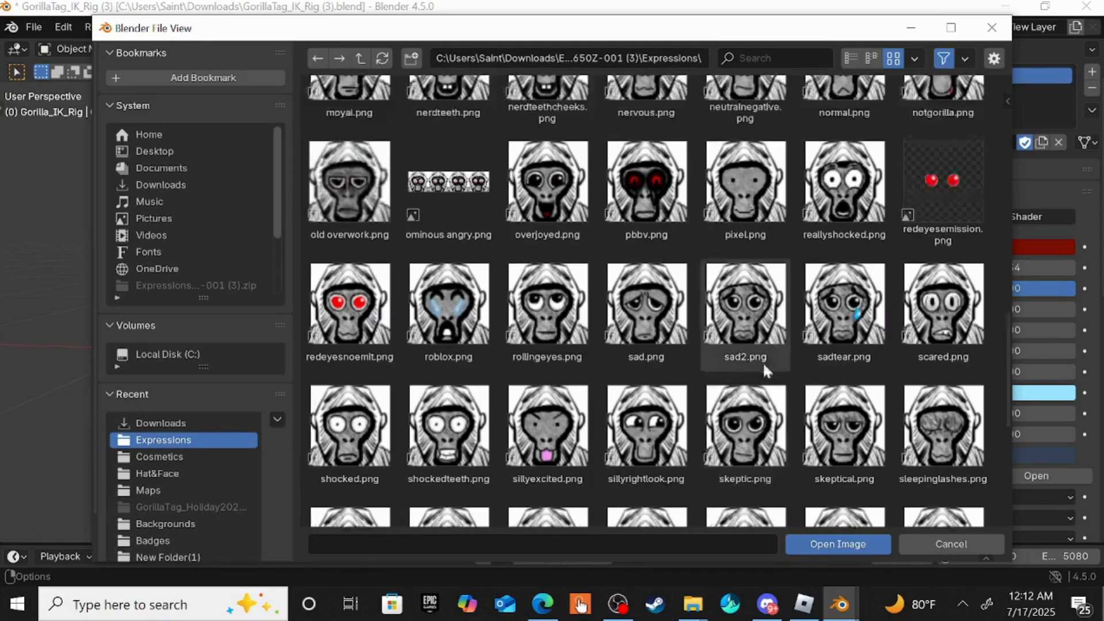
scroll(695, 361, up, 3)
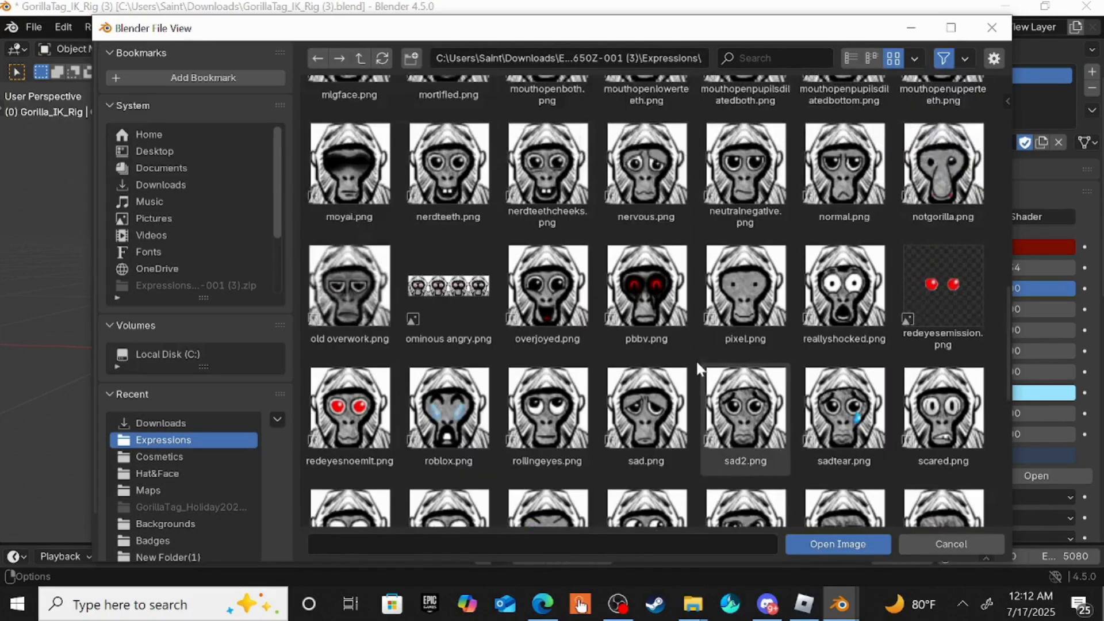
scroll(699, 368, up, 3)
scroll(702, 368, up, 4)
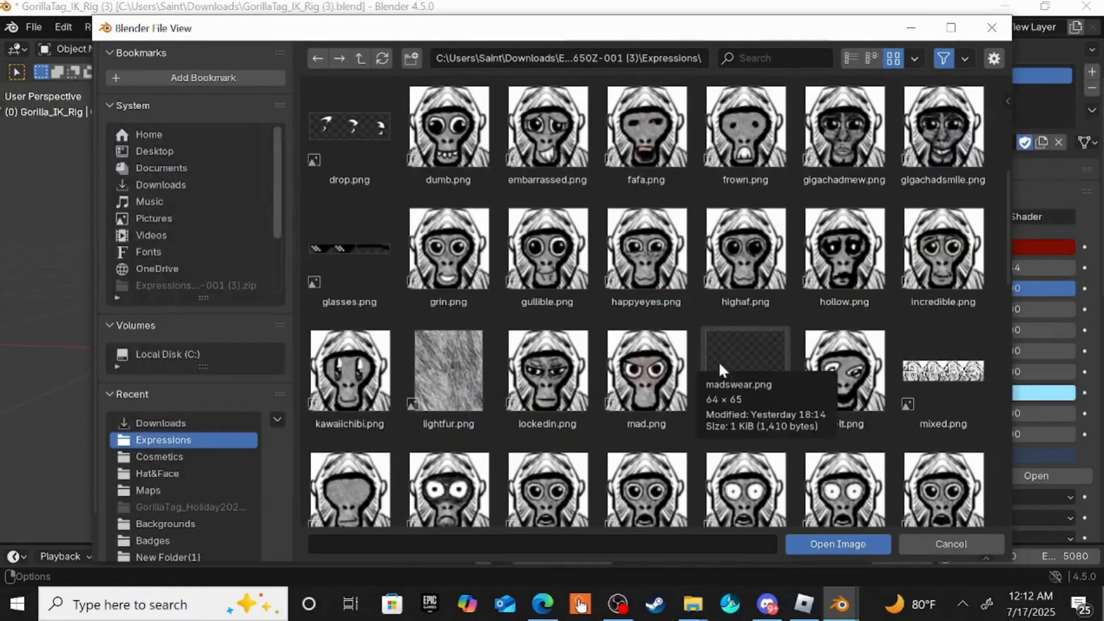
scroll(718, 361, up, 2)
scroll(724, 359, up, 4)
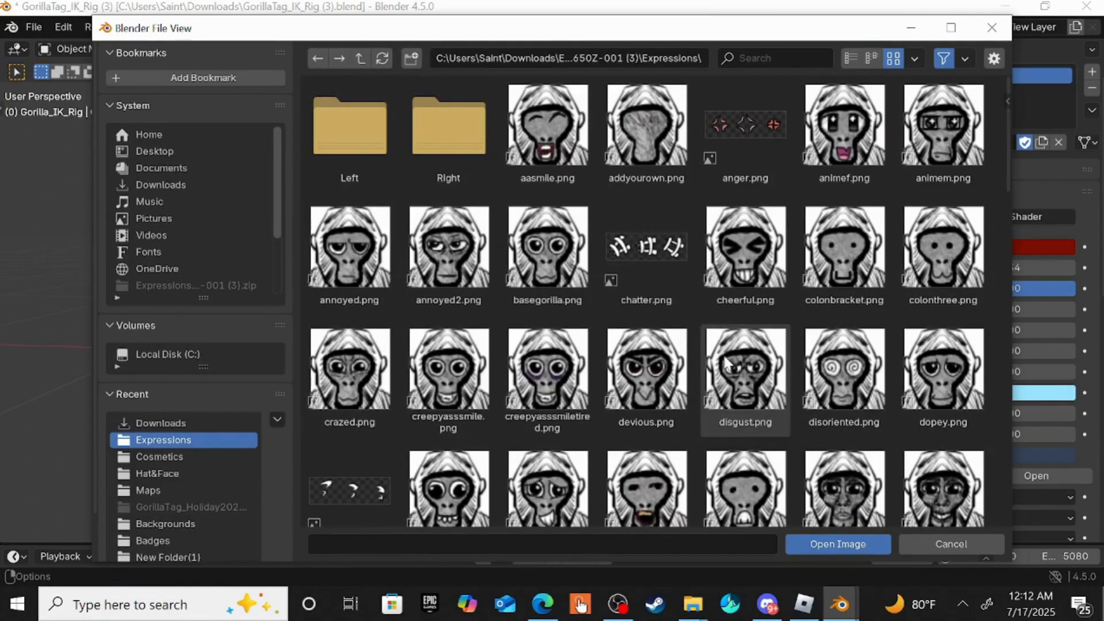
scroll(845, 389, down, 6)
scroll(845, 389, down, 12)
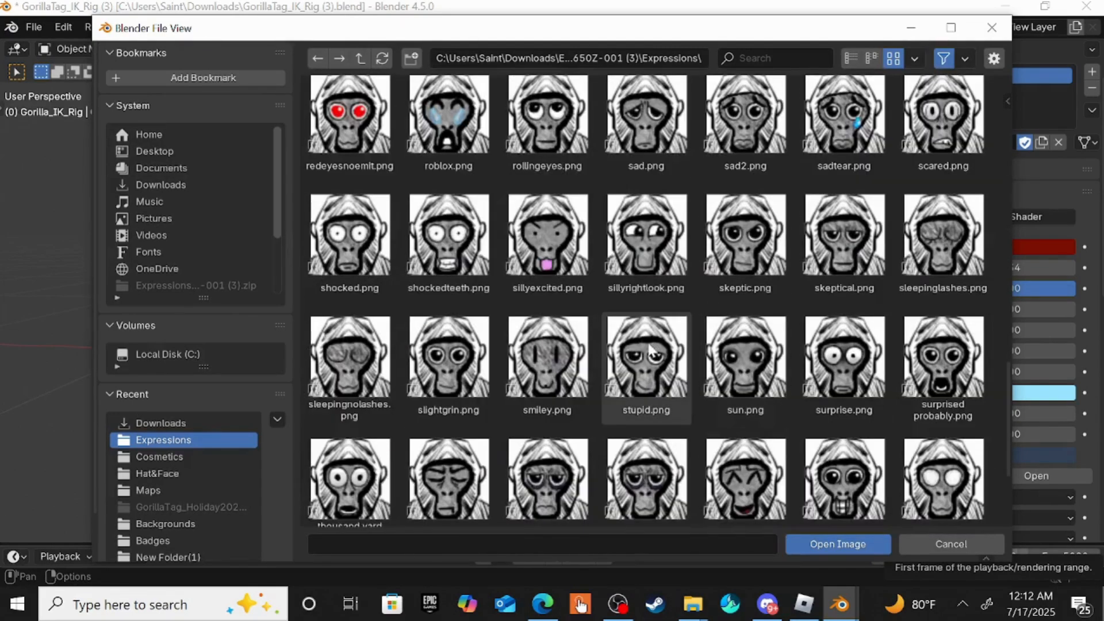
Load stupid.png as the face texture and set FaceTextureChange to 1.000.
double_click(650, 351)
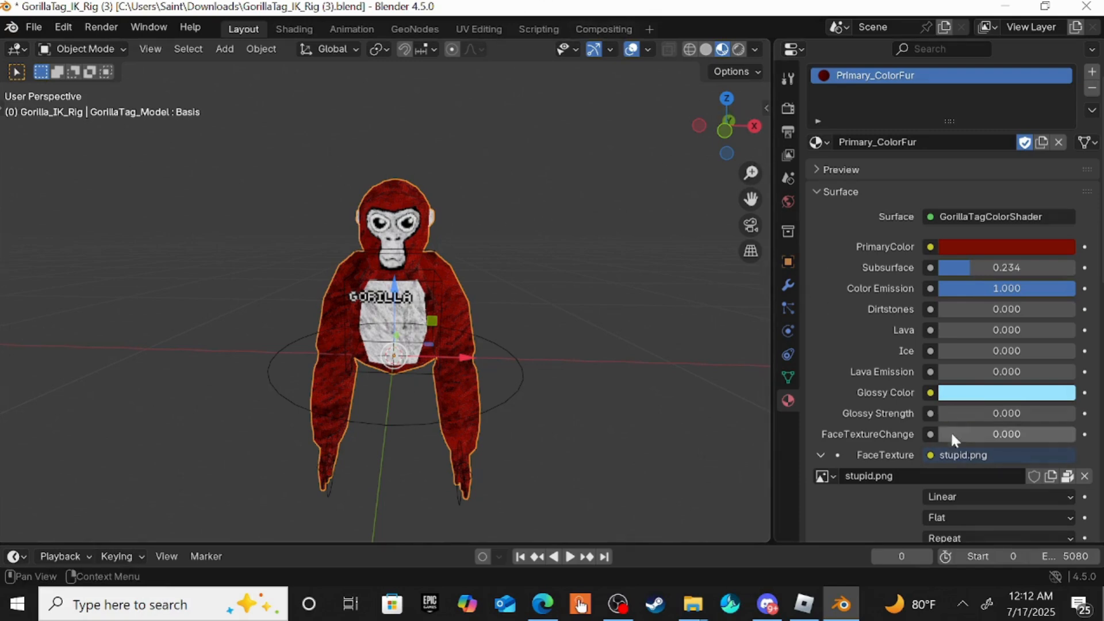
drag(949, 430, 1075, 430)
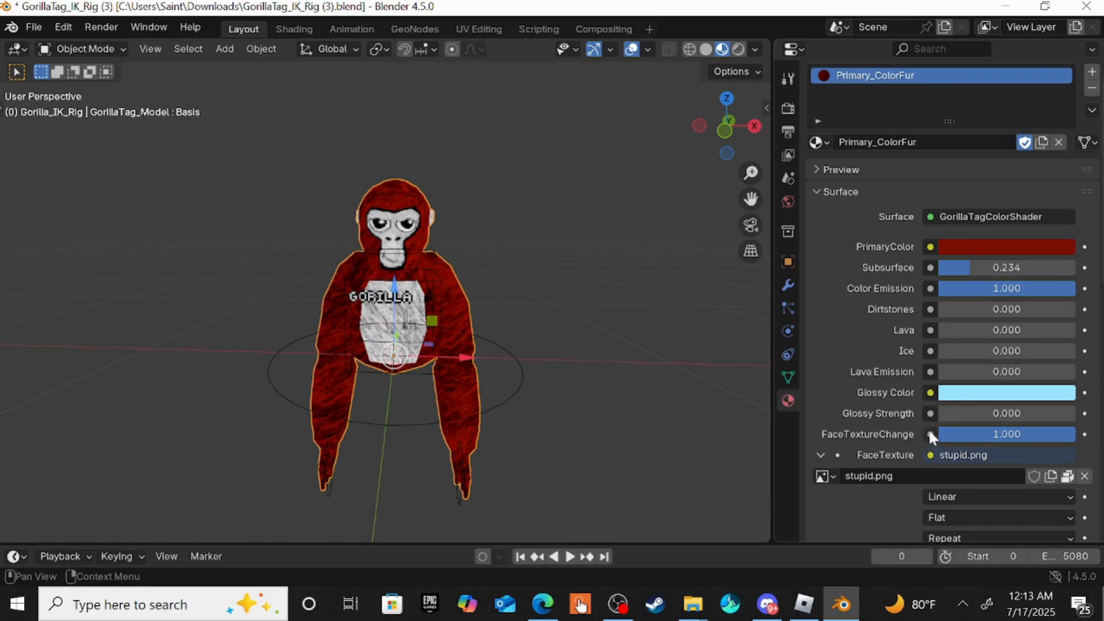
Set the face texture's interpolation to Closest.
scroll(1003, 432, down, 4)
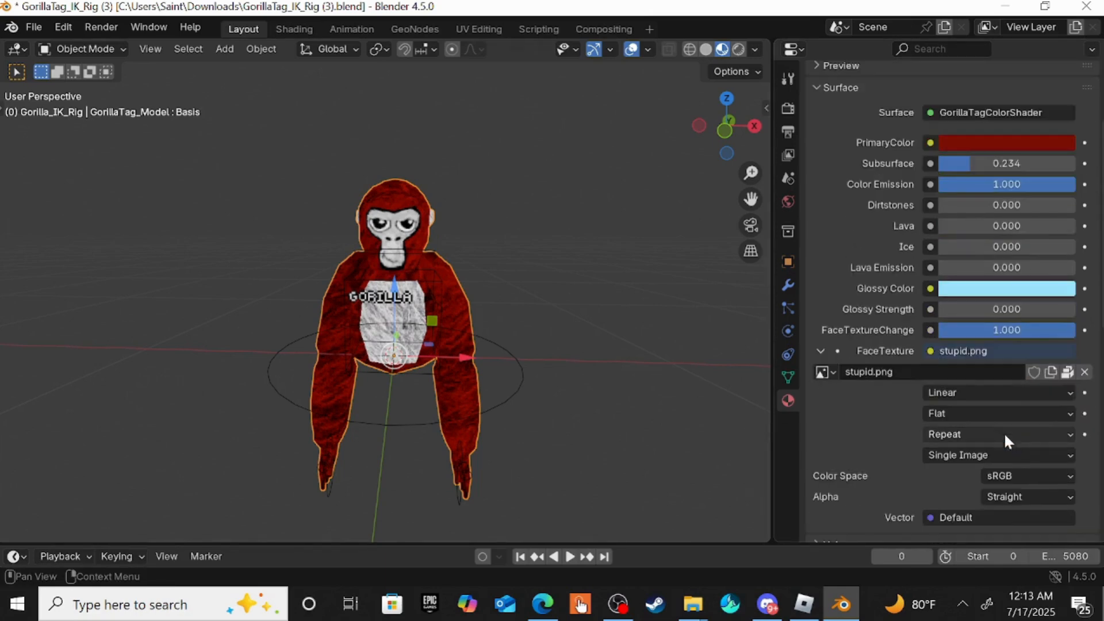
click(1008, 394)
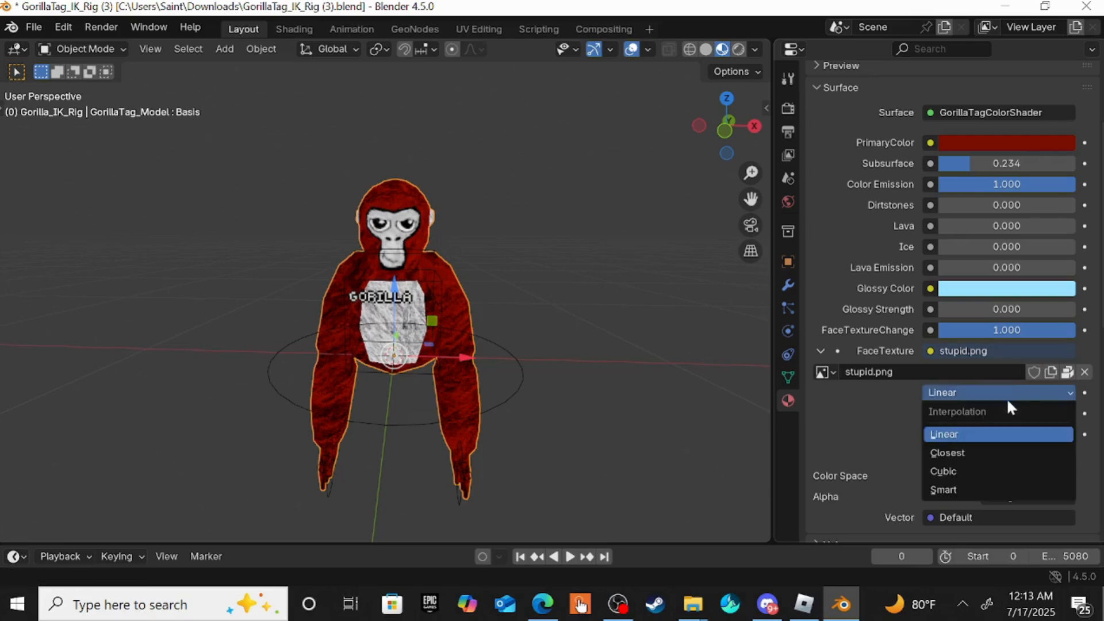
click(947, 452)
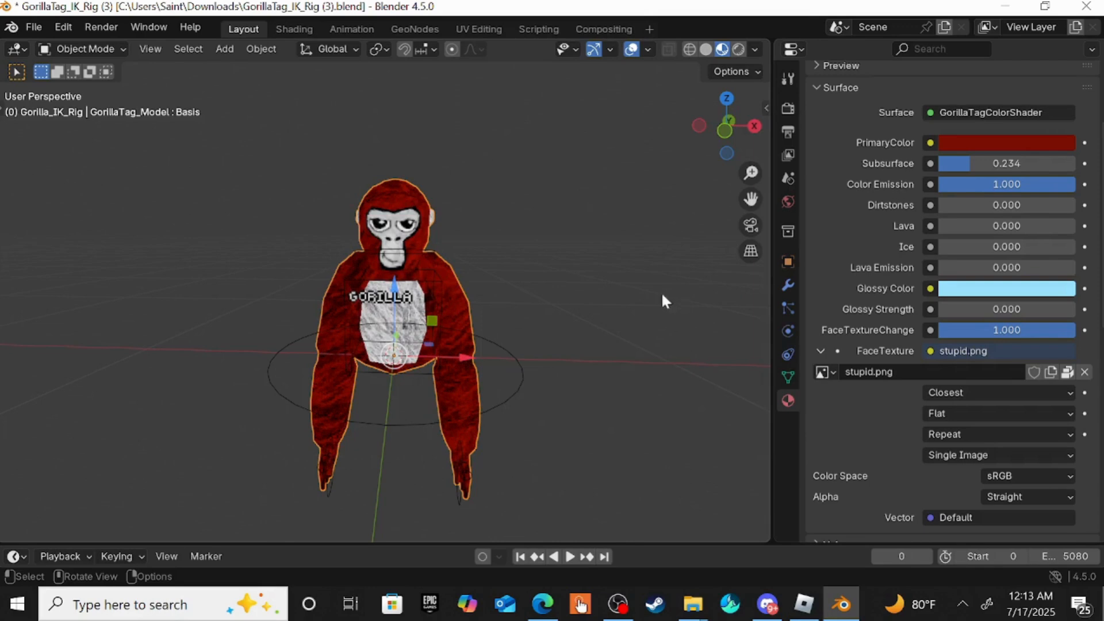
Replace the GORILLA name tag text on the gorilla's chest with HOPPER in Edit Mode.
click(362, 301)
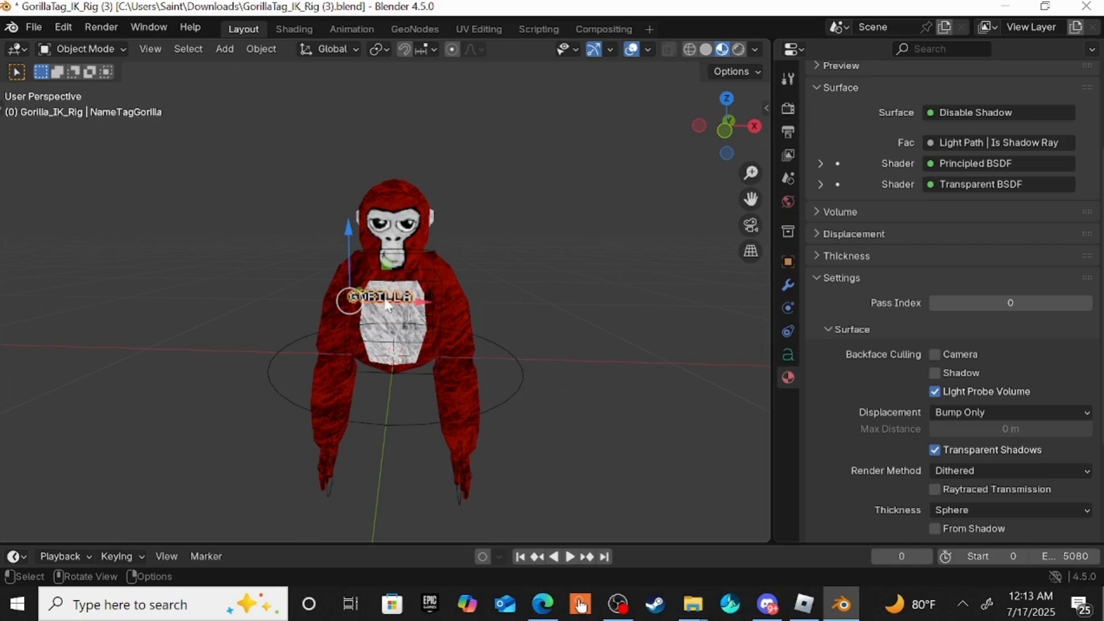
click(83, 50)
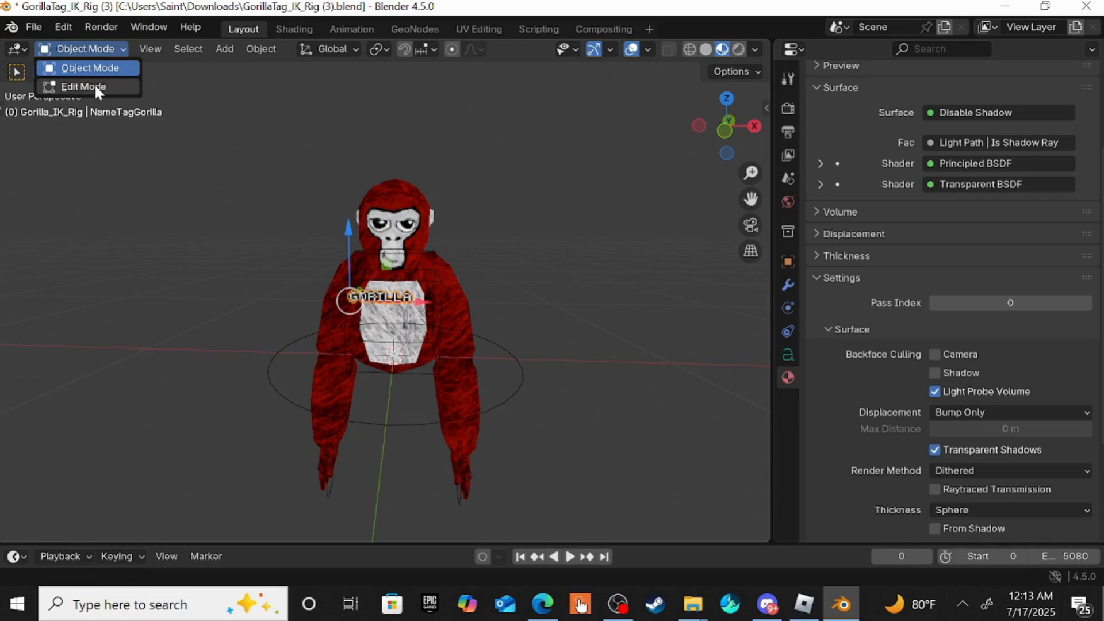
key(Tab)
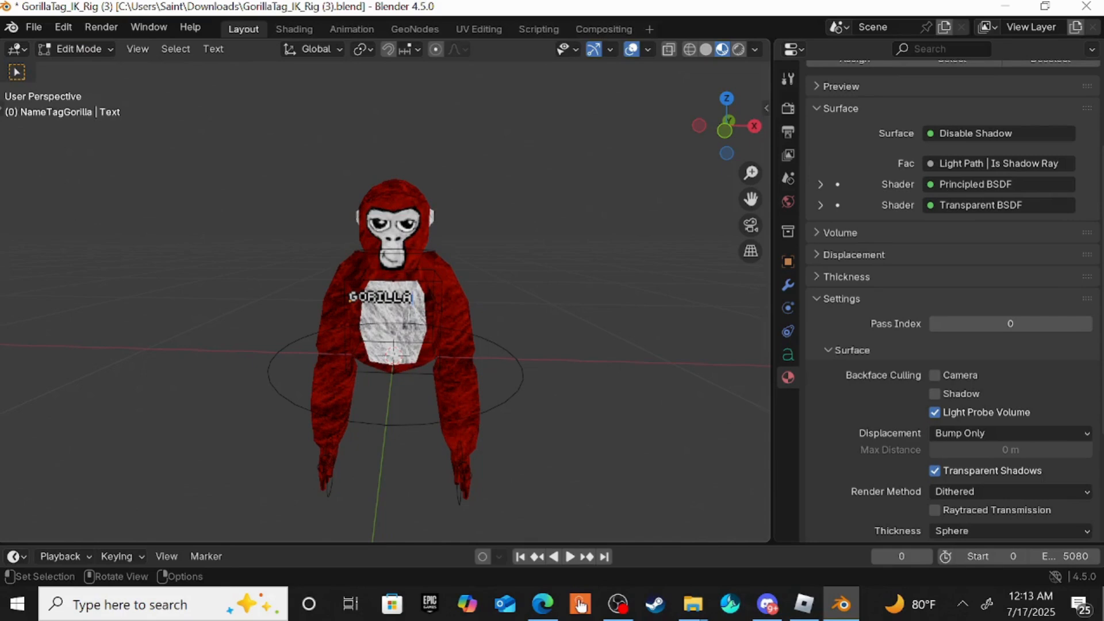
key(BackSpace)
key(BackSpace)
key(BackSpace)
key(BackSpace)
key(BackSpace)
key(BackSpace)
key(BackSpace)
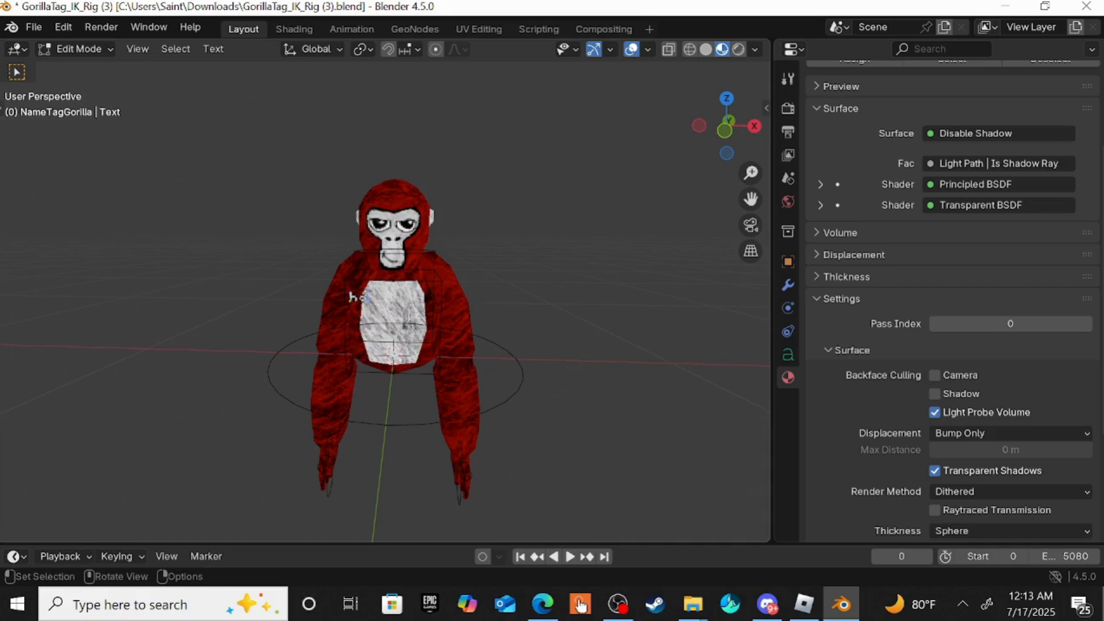
key(shift)
text(S)
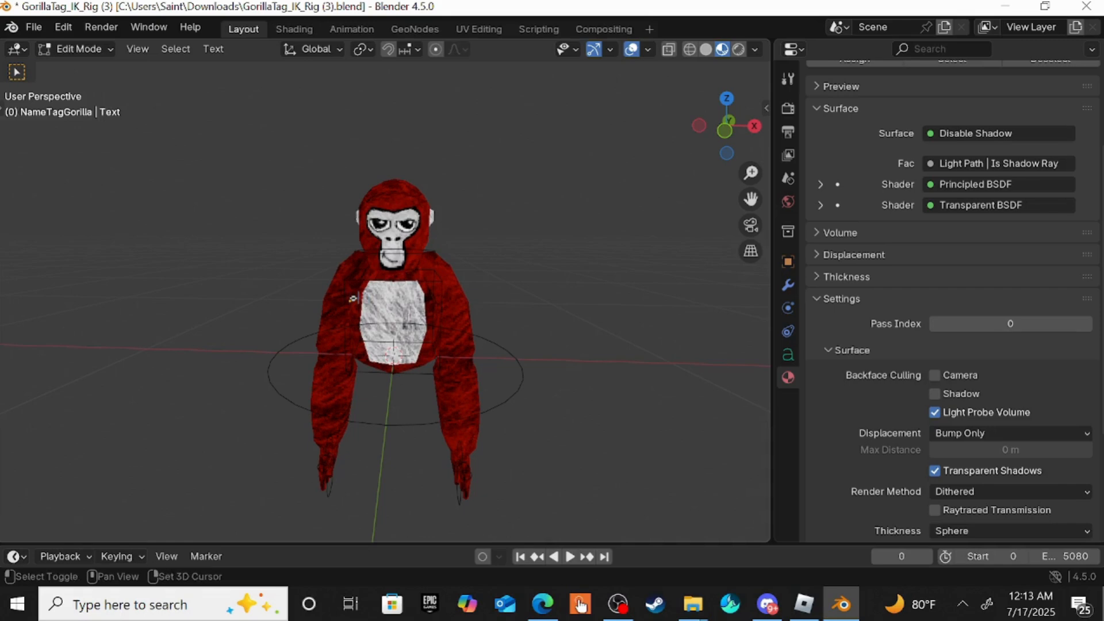
key(BackSpace)
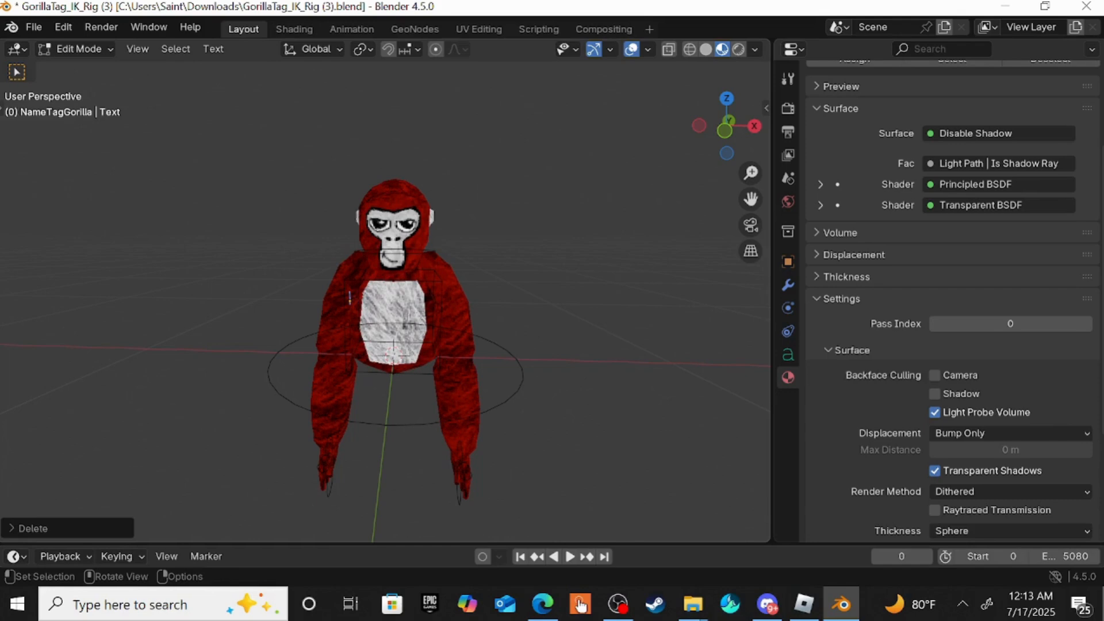
text(HORREE)
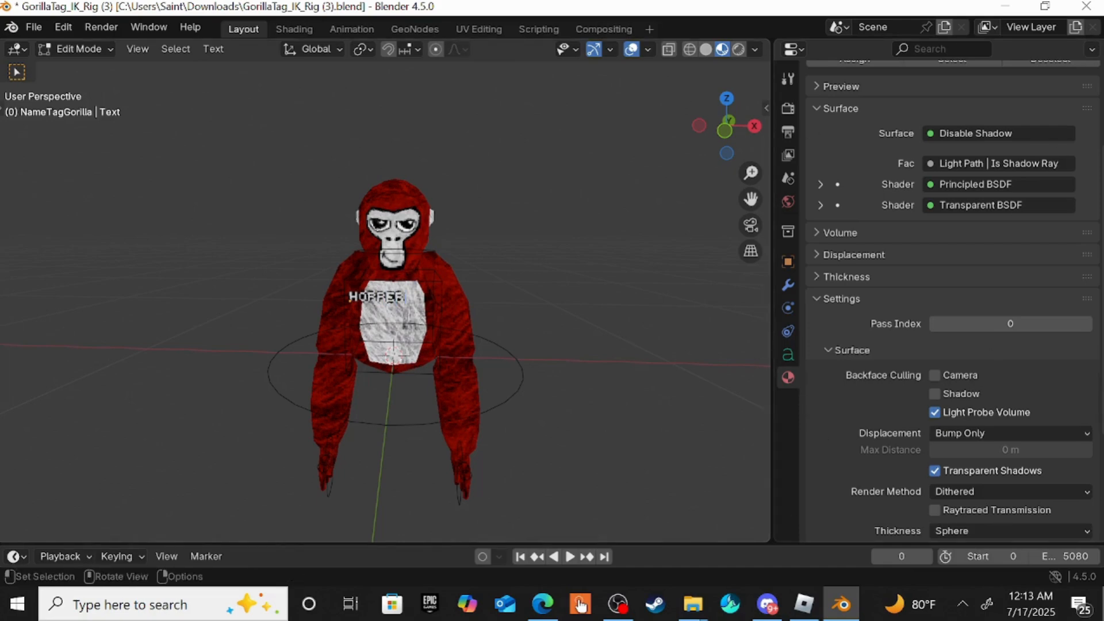
Try the Bold style in the name tag's font settings and switch it back off.
click(788, 355)
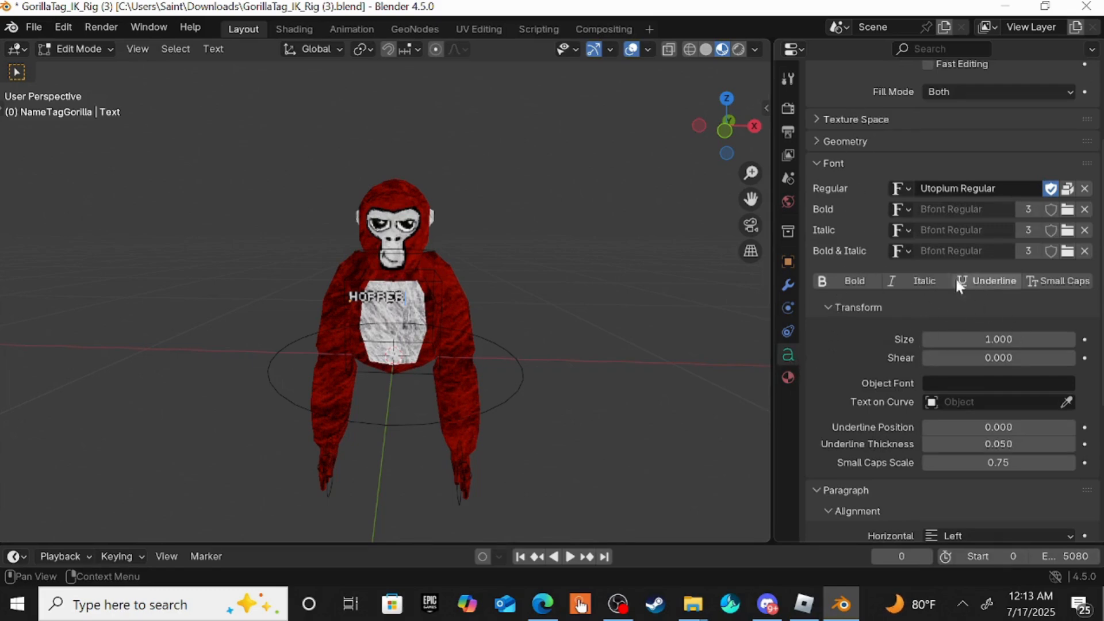
scroll(905, 256, down, 1)
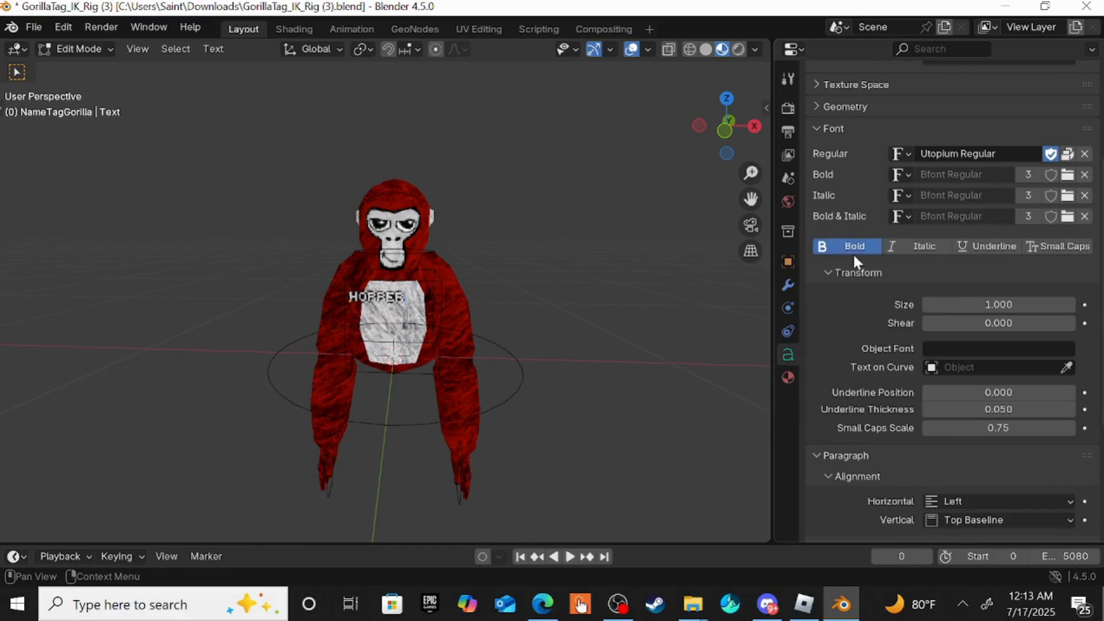
click(872, 246)
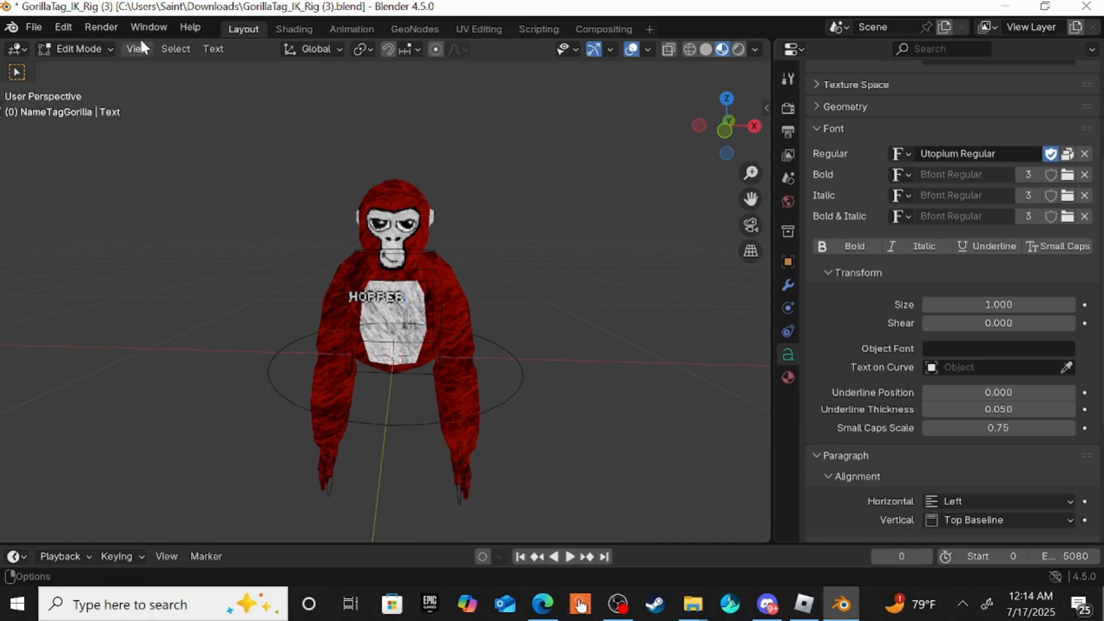
Return the HOPPER name tag from Edit Mode to Object Mode.
click(104, 50)
click(95, 67)
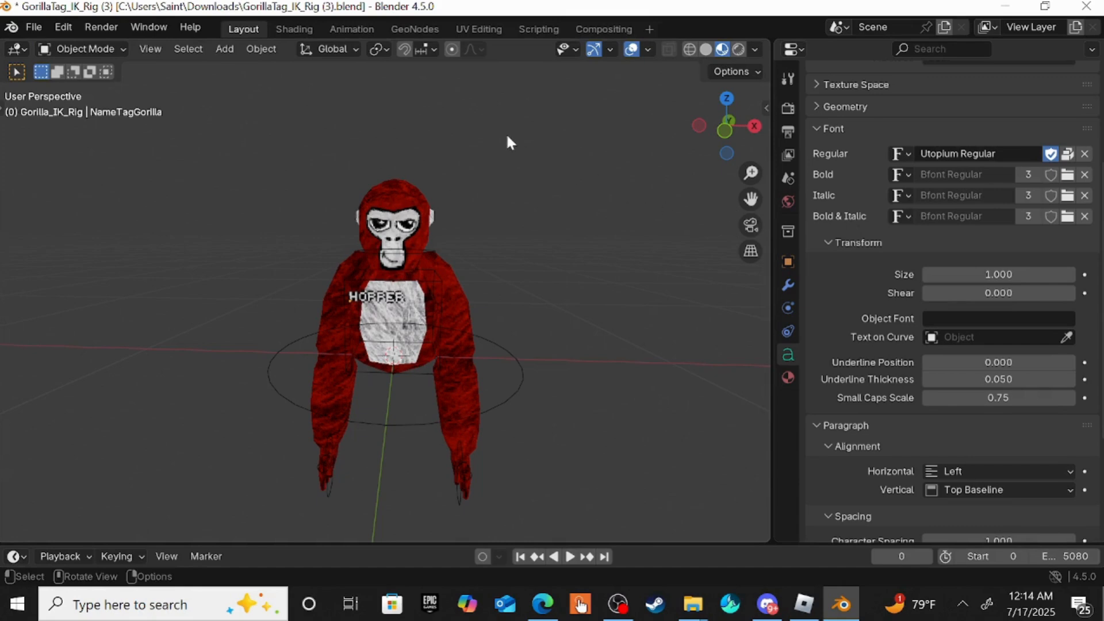
middle_drag(517, 150, 555, 161)
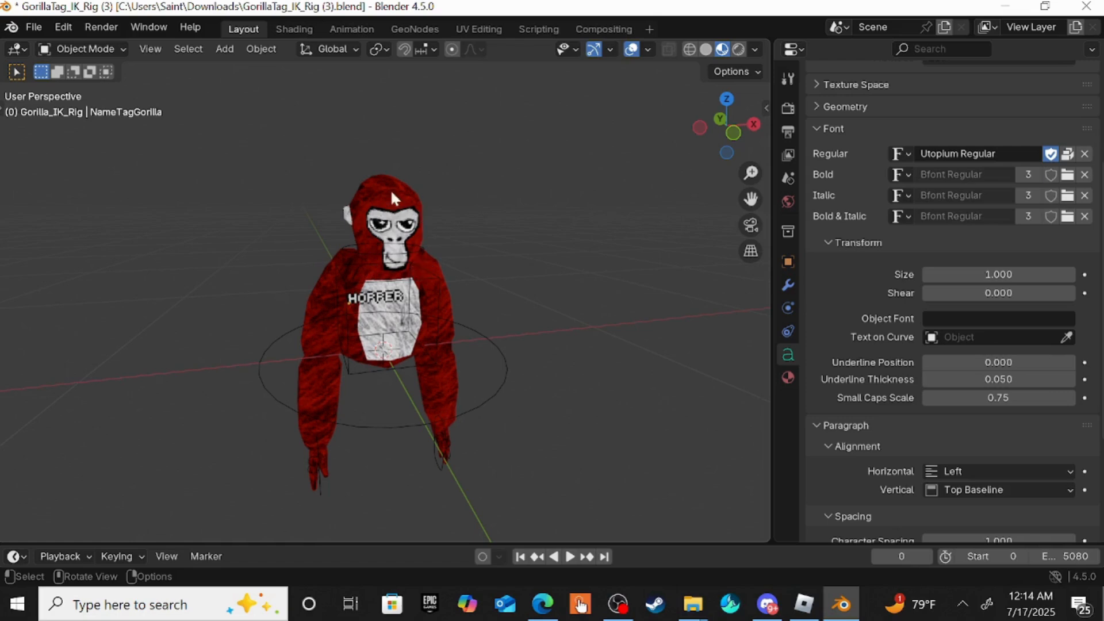
middle_drag(493, 184, 520, 177)
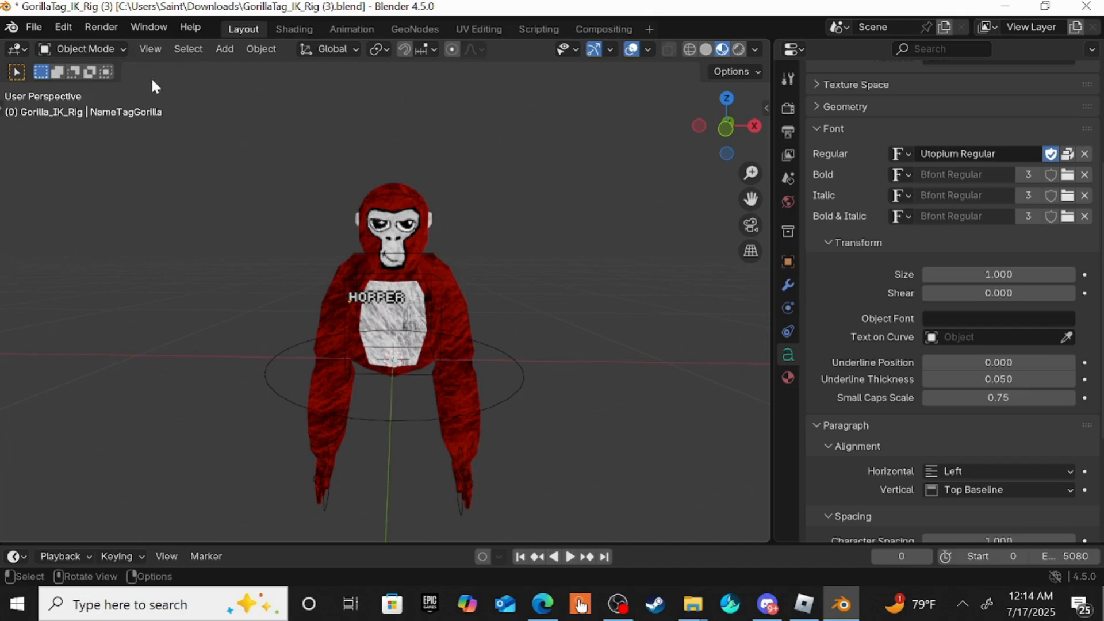
Select the GorillaTag_IK_Rig armature and switch it to Pose Mode.
click(91, 52)
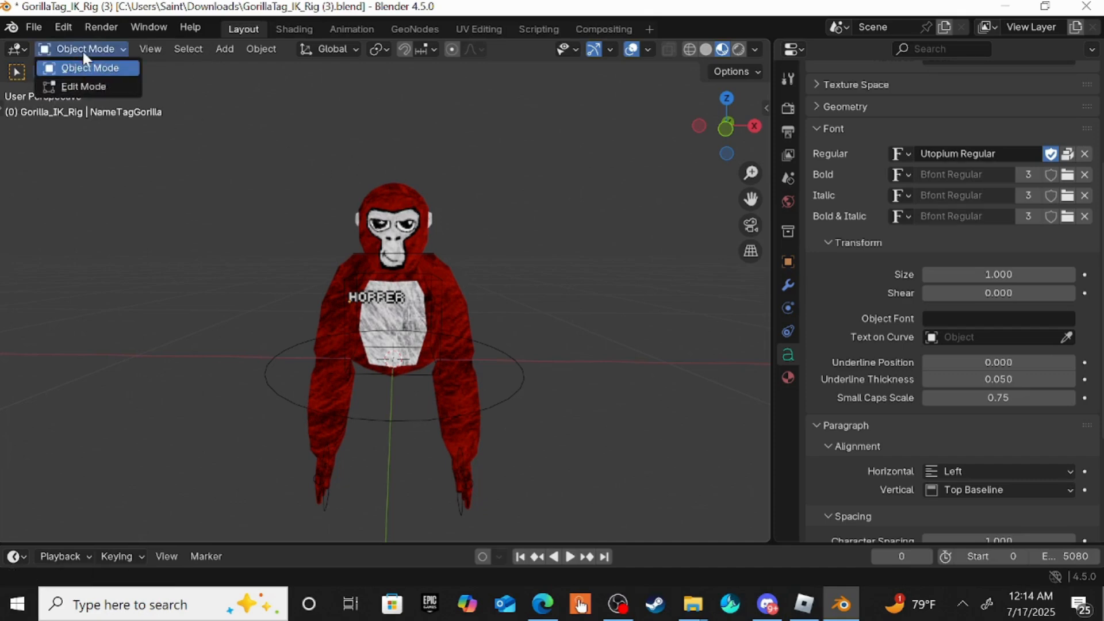
click(85, 50)
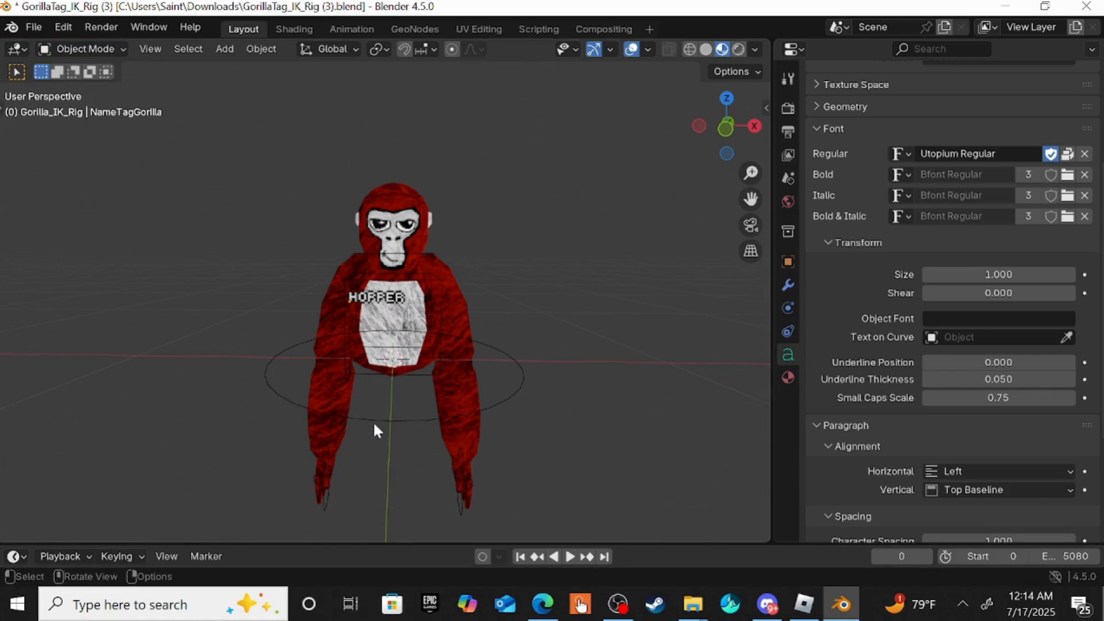
middle_drag(567, 331, 560, 357)
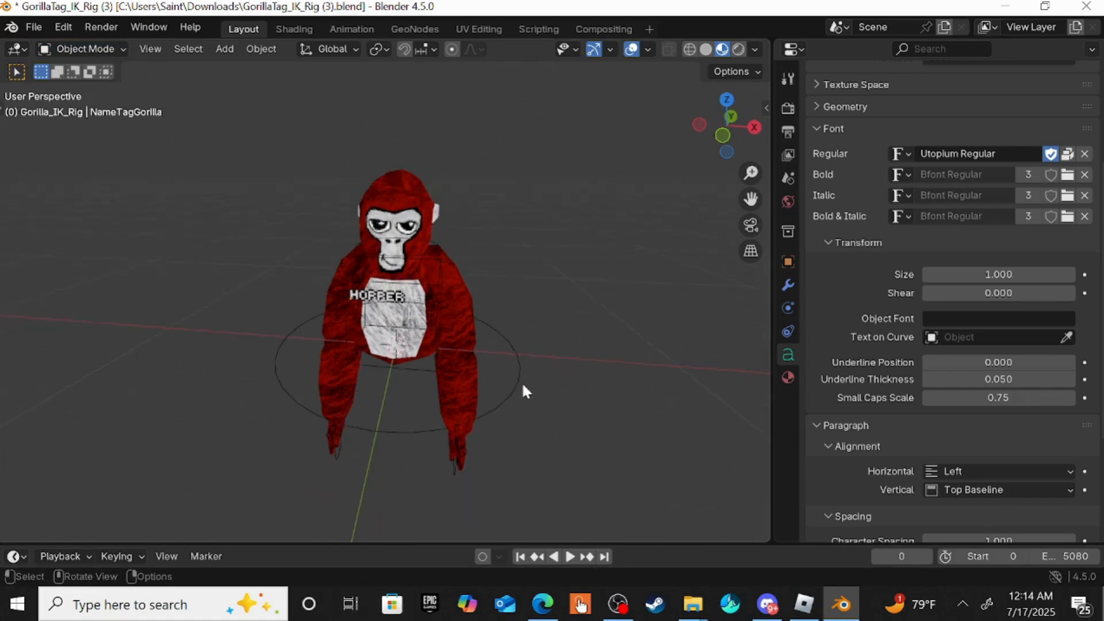
click(520, 364)
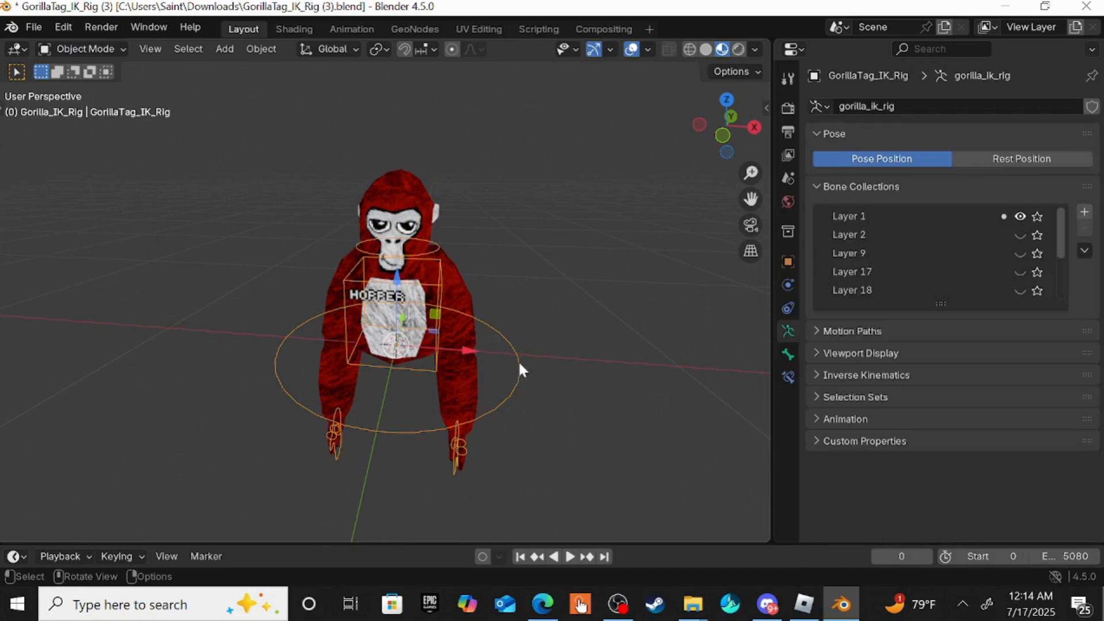
click(70, 50)
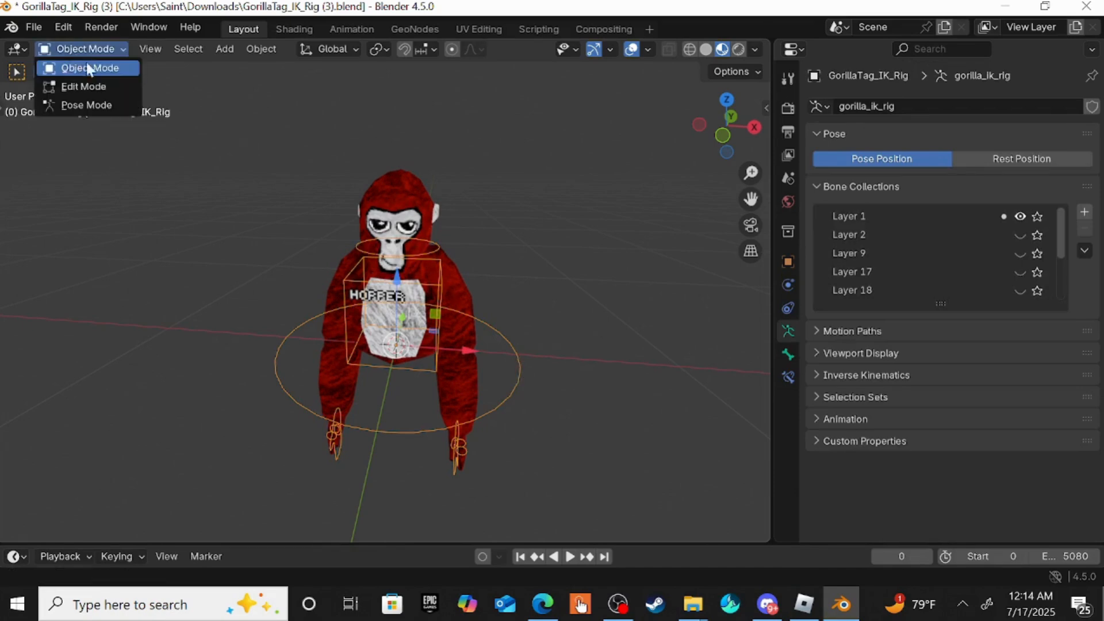
click(109, 104)
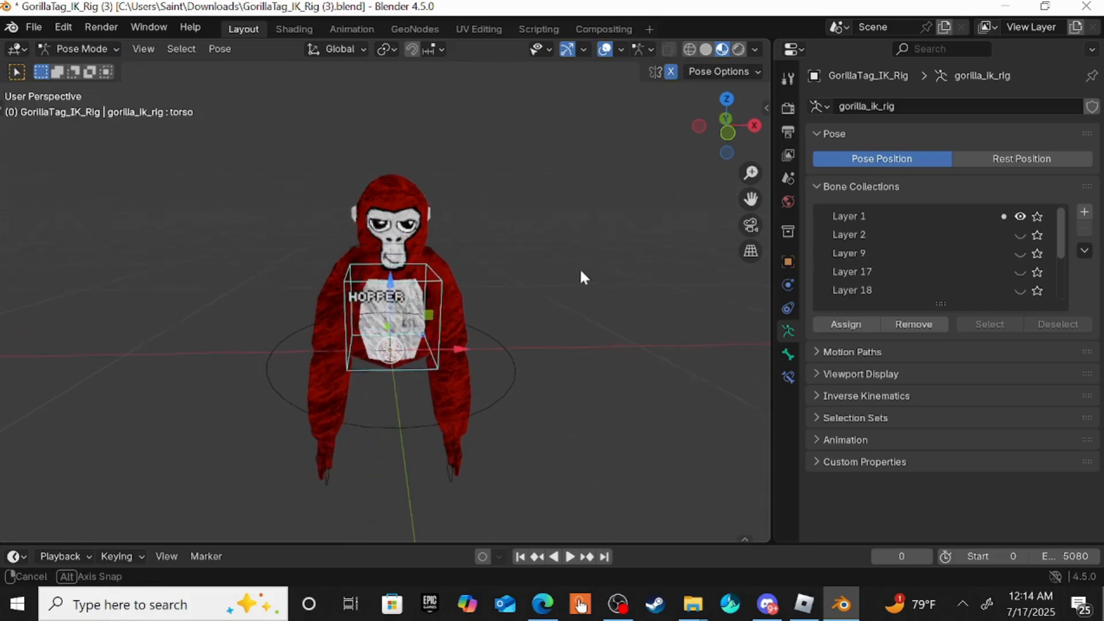
Select the hand_controller.L bone around the gorilla's left hand.
middle_drag(580, 267, 378, 196)
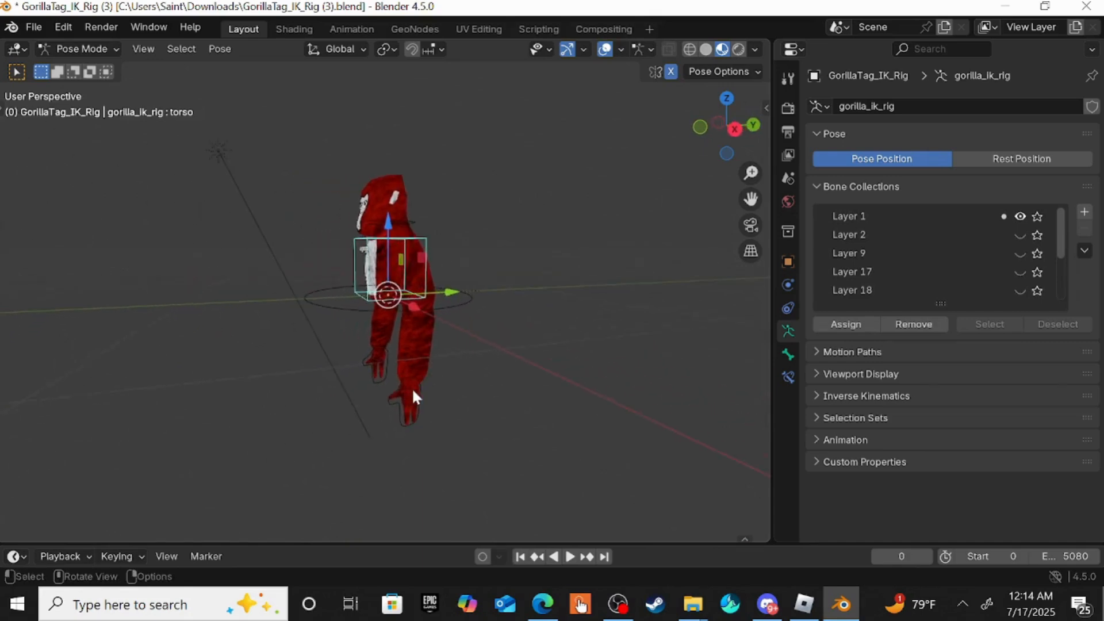
mouse_move(413, 389)
mouse_down()
mouse_move(395, 395)
mouse_move(412, 396)
mouse_up()
click(475, 388)
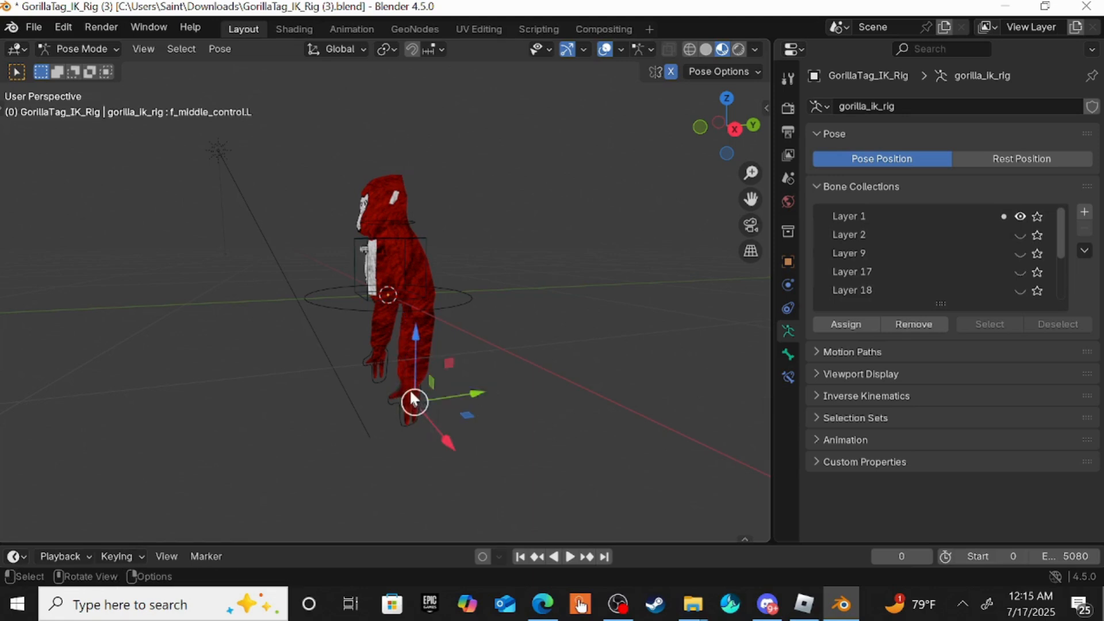
click(540, 402)
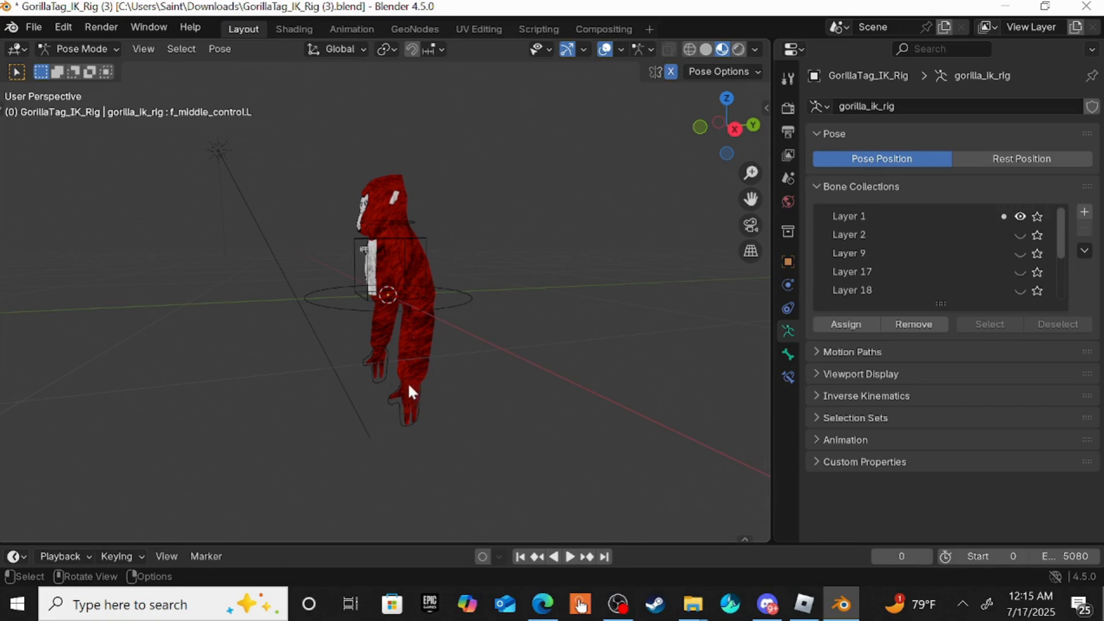
click(410, 385)
click(437, 398)
click(411, 388)
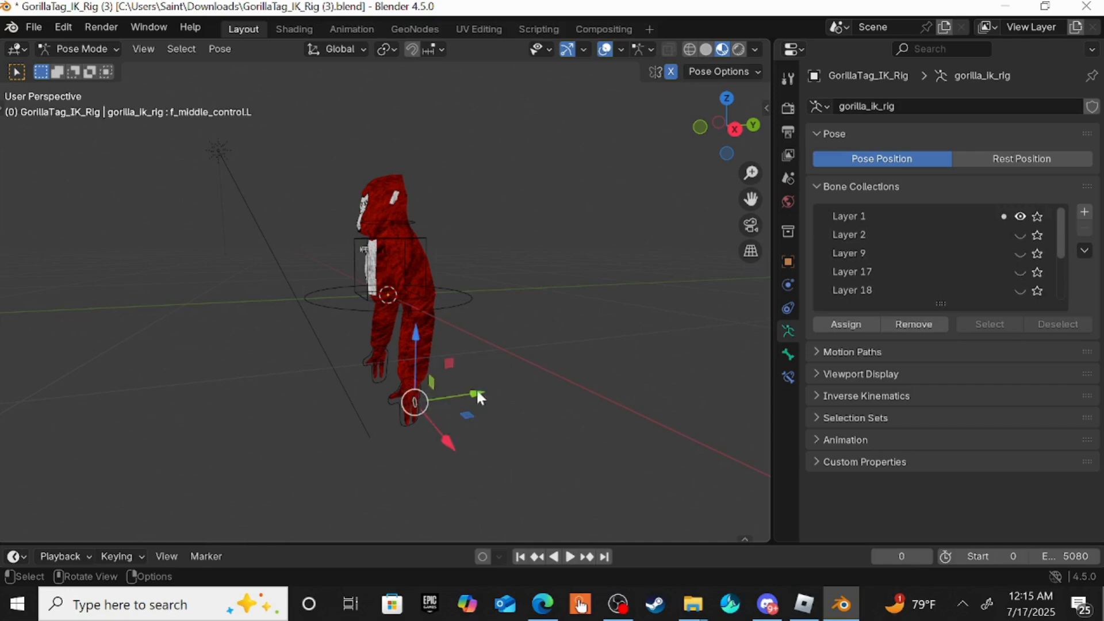
right_click(527, 396)
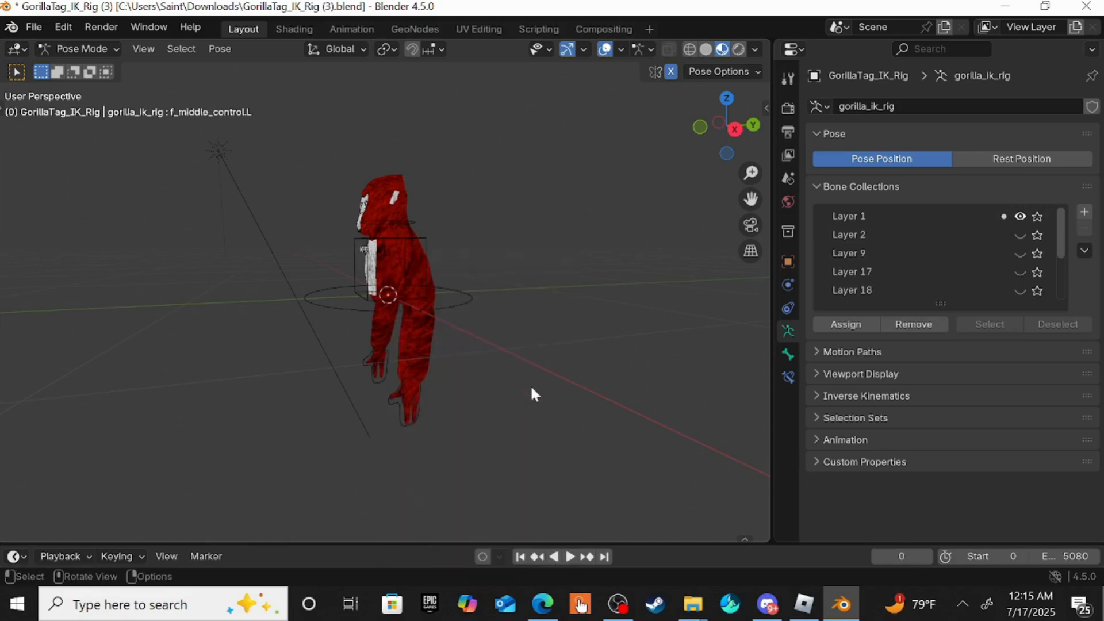
middle_drag(530, 384, 480, 396)
scroll(478, 388, up, 4)
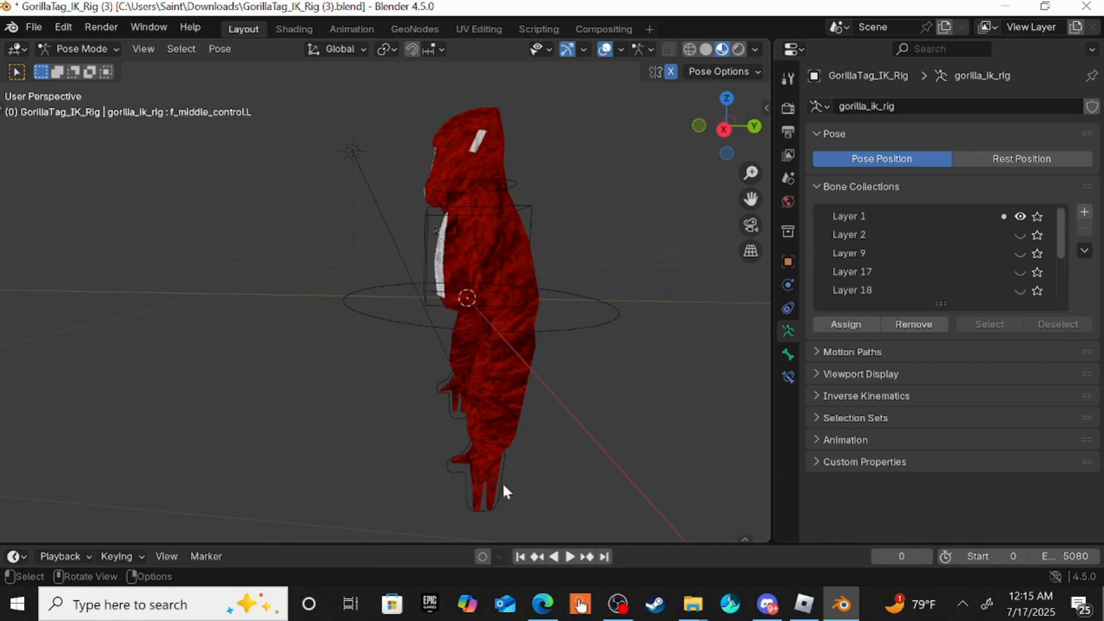
click(486, 455)
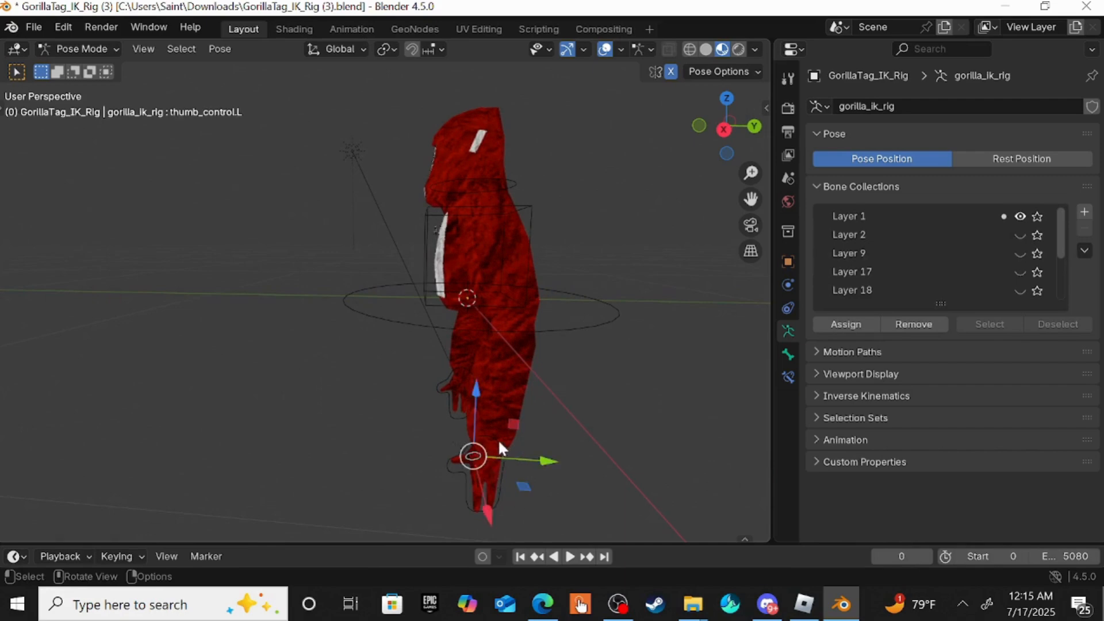
click(496, 441)
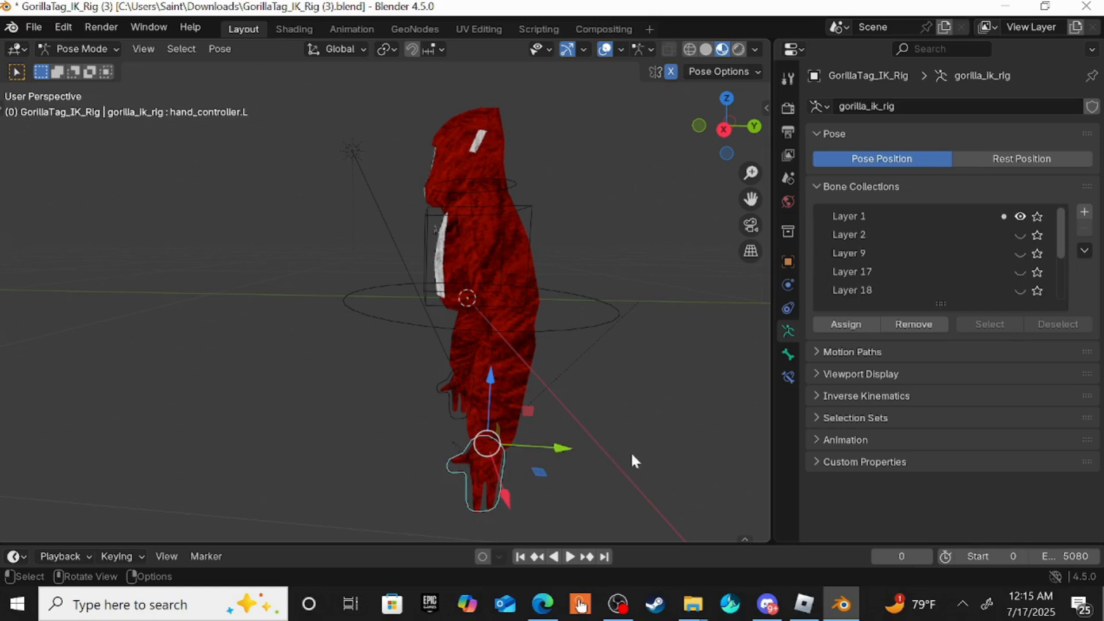
Move the left hand controller with mirroring active, and turn off X-axis mirroring for the pose.
middle_drag(616, 409, 495, 315)
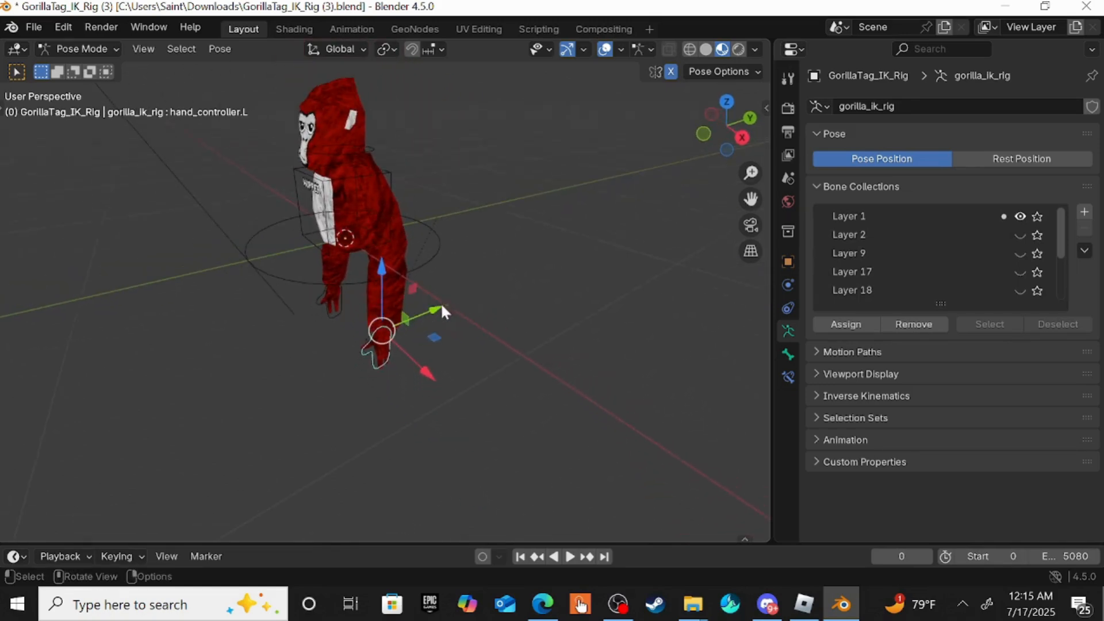
drag(431, 311, 492, 372)
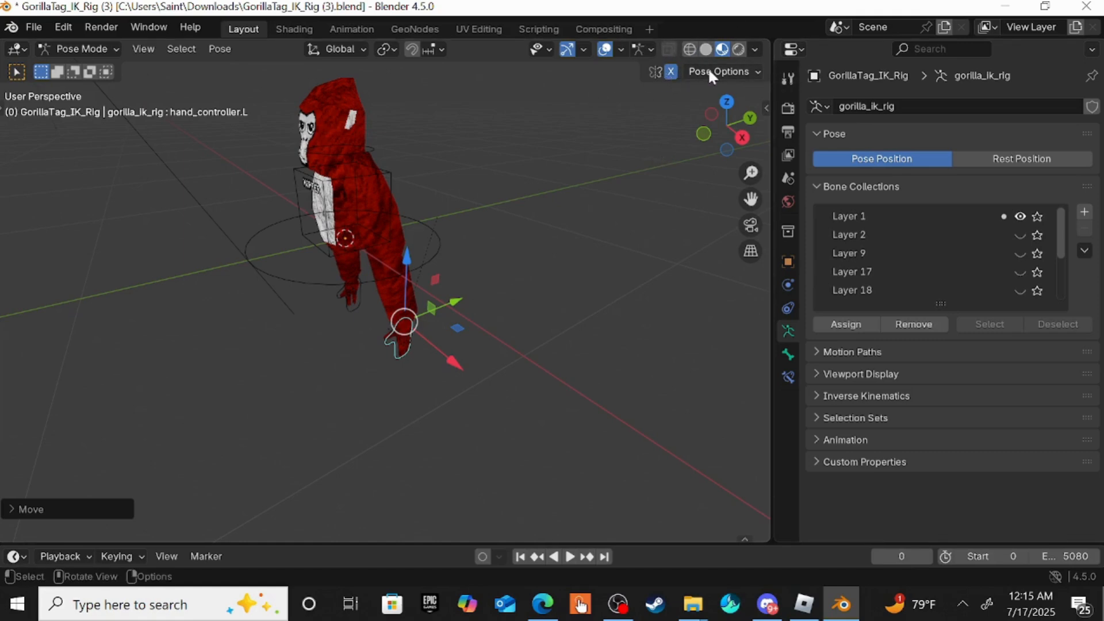
click(669, 72)
Move the left hand controller forward and upward so only the left arm reaches out in front of the body.
drag(454, 299, 292, 315)
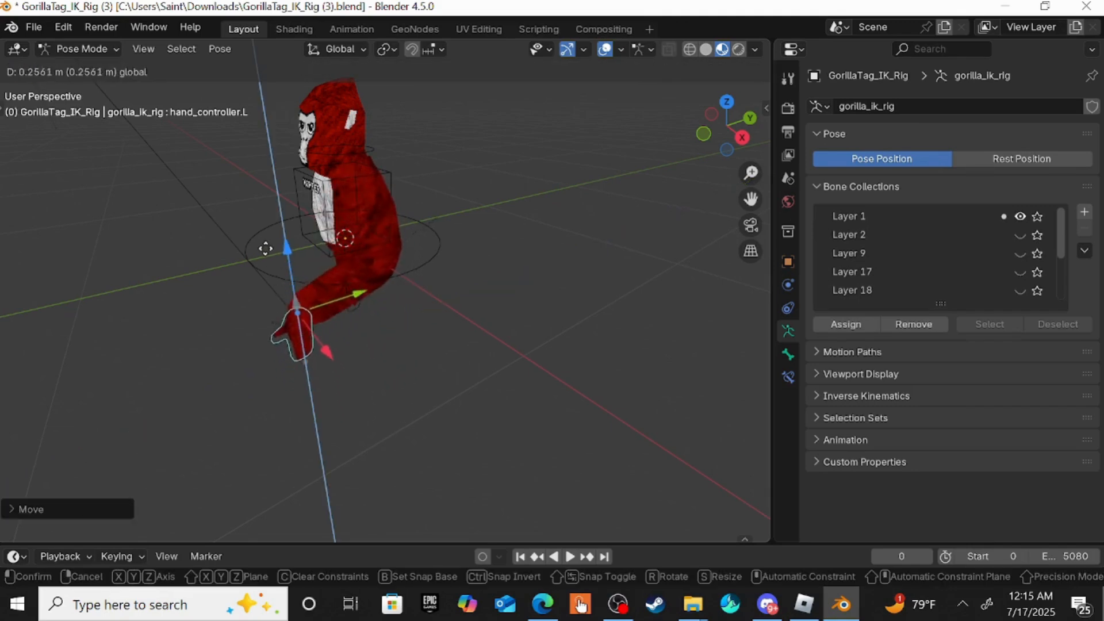
click(184, 210)
middle_drag(472, 253, 610, 356)
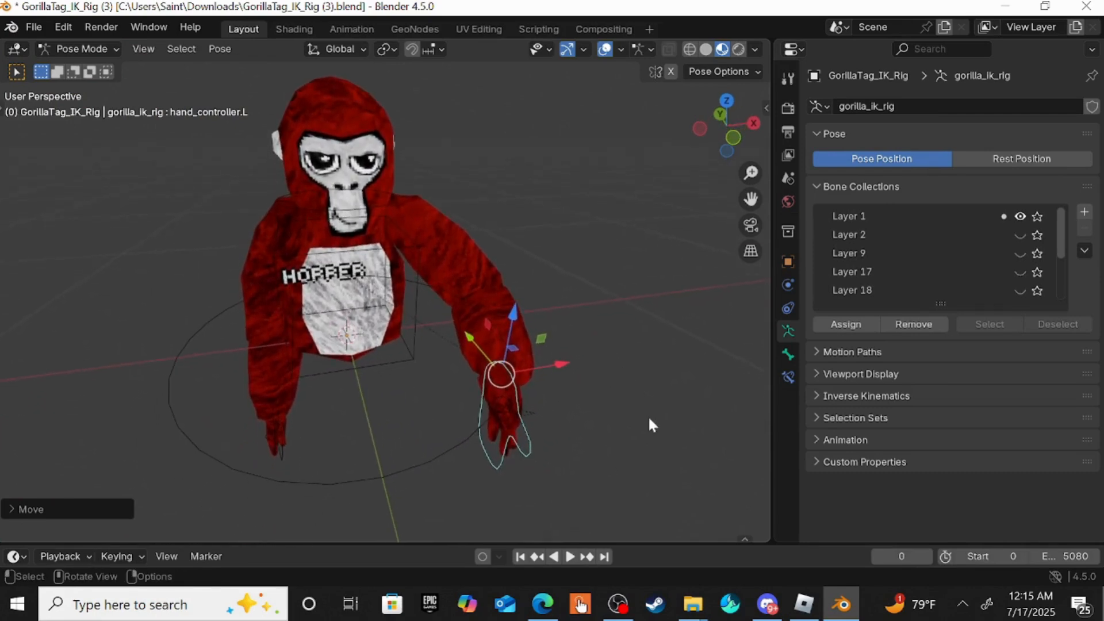
scroll(645, 416, down, 2)
scroll(645, 416, up, 1)
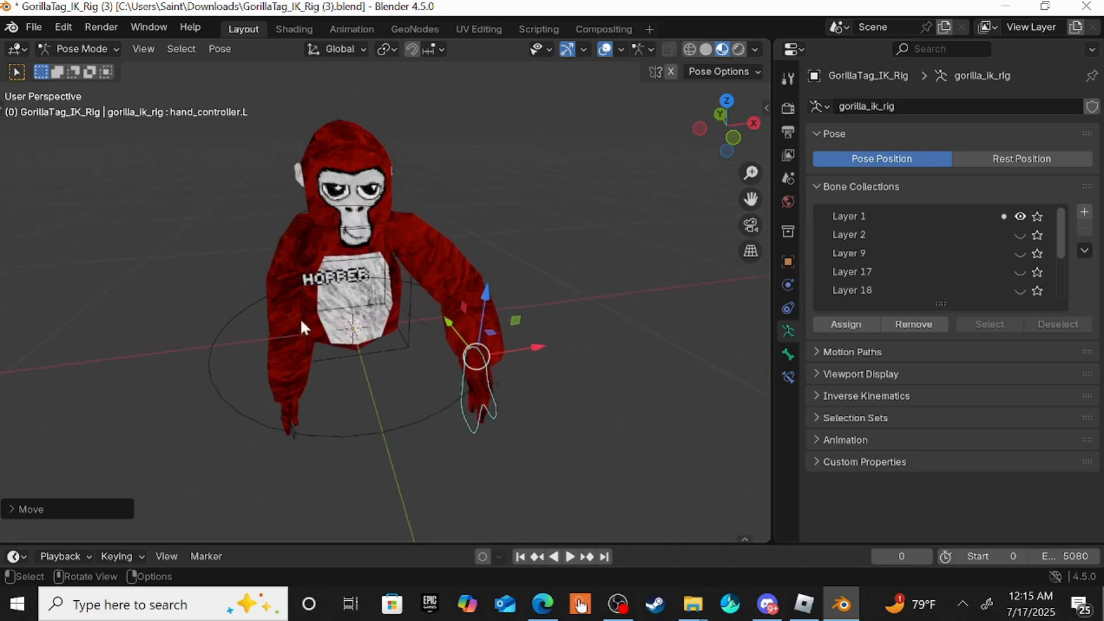
Rotate the left hand controller with the Rotate tool to tilt the hand away from straight down.
click(7, 111)
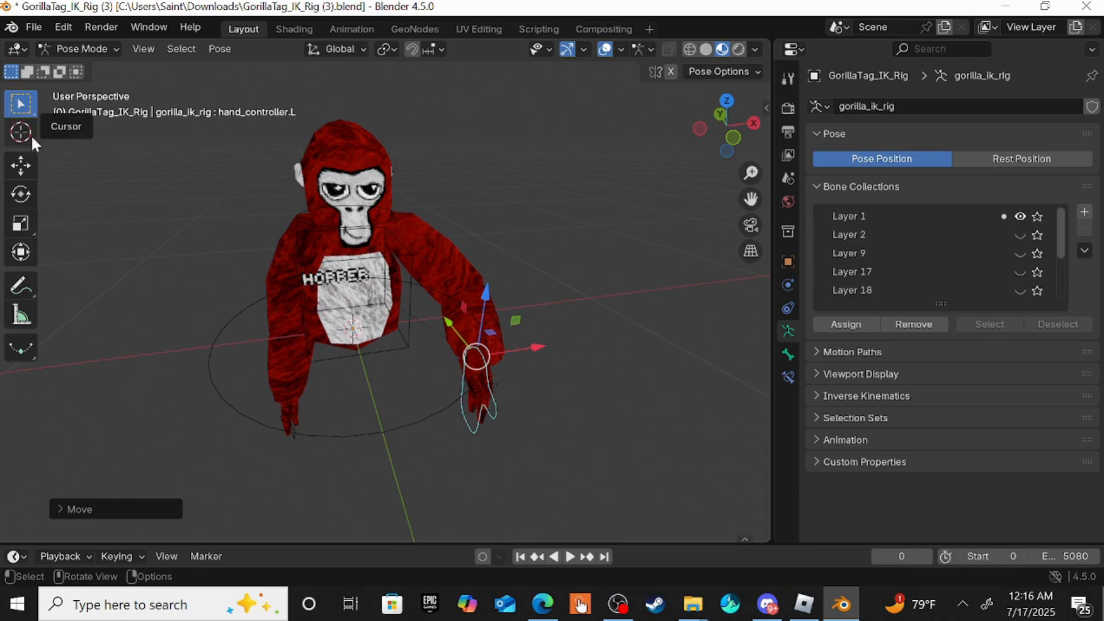
click(21, 195)
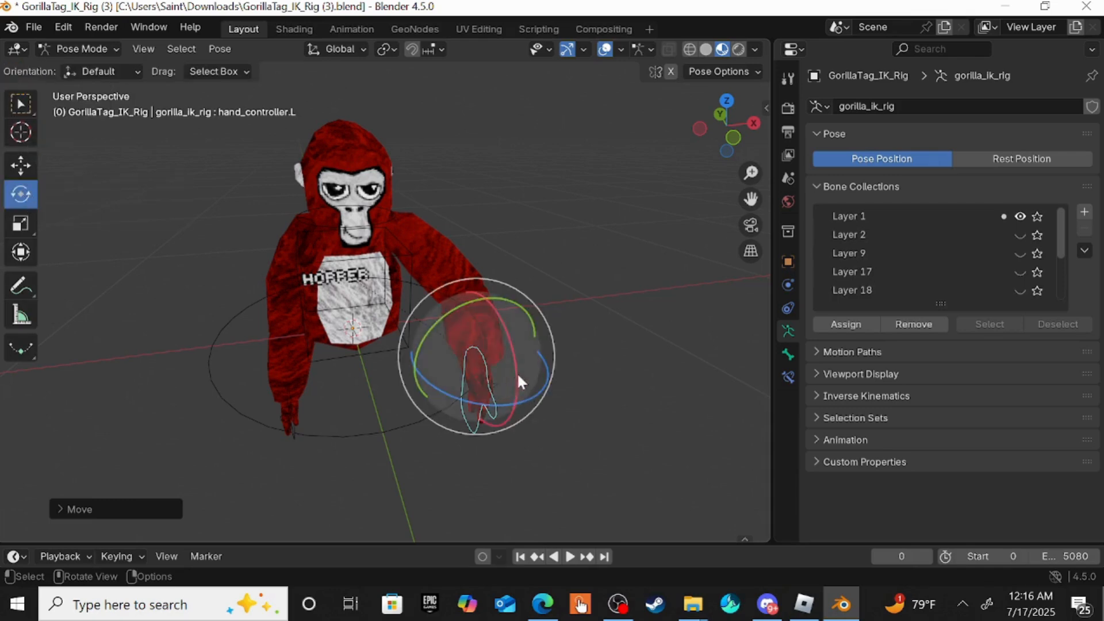
drag(513, 370, 516, 322)
drag(457, 390, 448, 354)
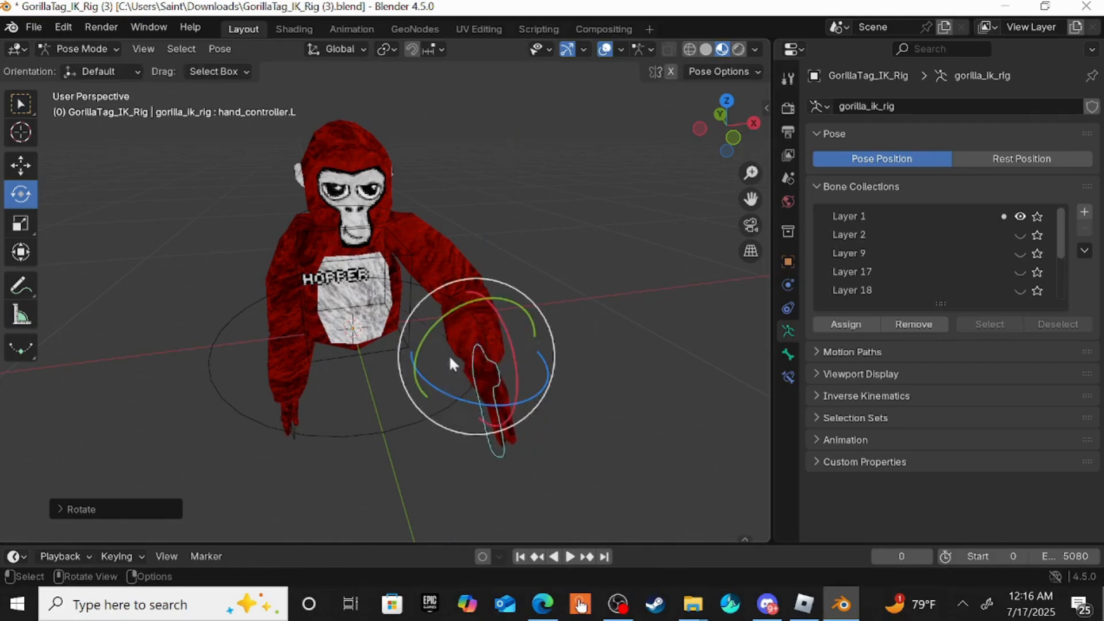
Move the left hand controller inward along the X axis, bringing the hand toward the front of the torso.
click(20, 166)
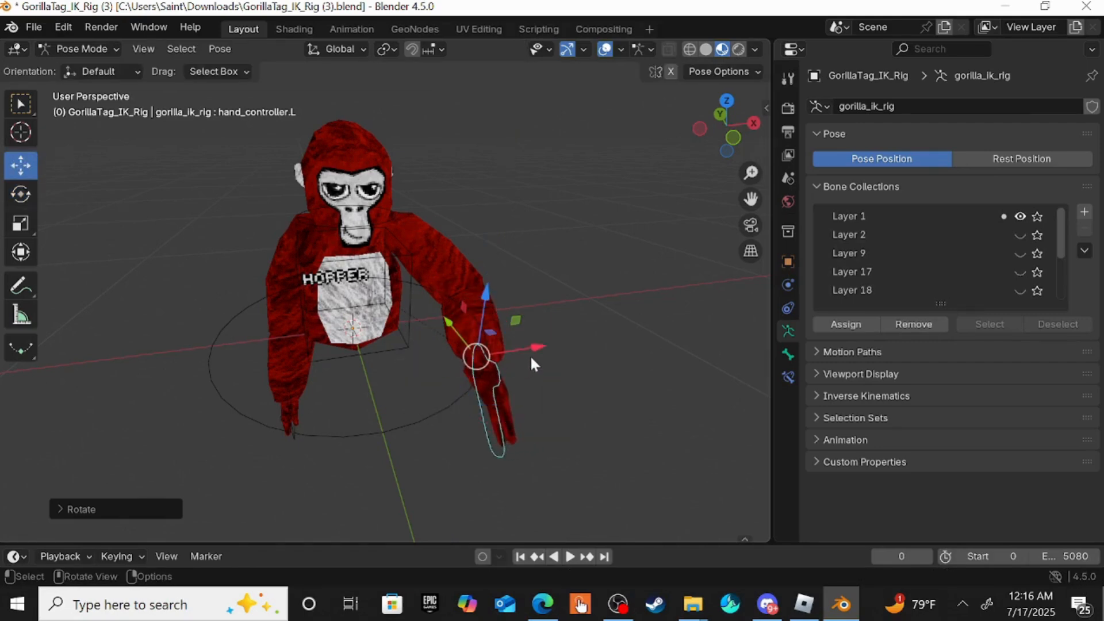
drag(531, 353, 450, 299)
drag(599, 261, 562, 249)
middle_drag(562, 250, 323, 319)
Reselect hand_controller.L and rotate it until the left hand points sideways across the front of the body.
click(323, 322)
click(315, 351)
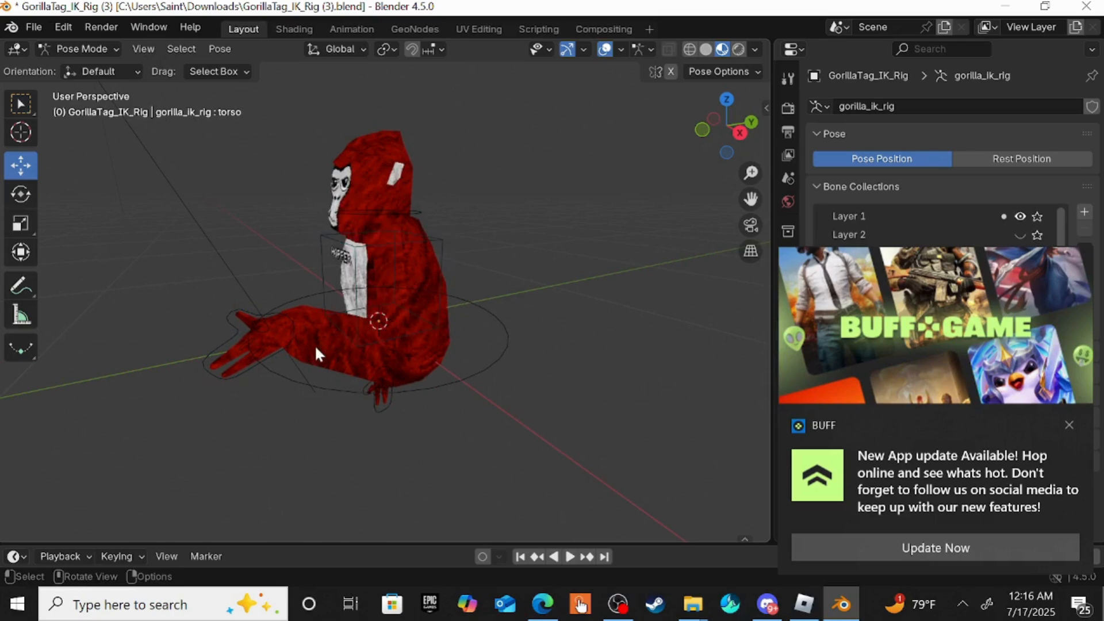
click(260, 337)
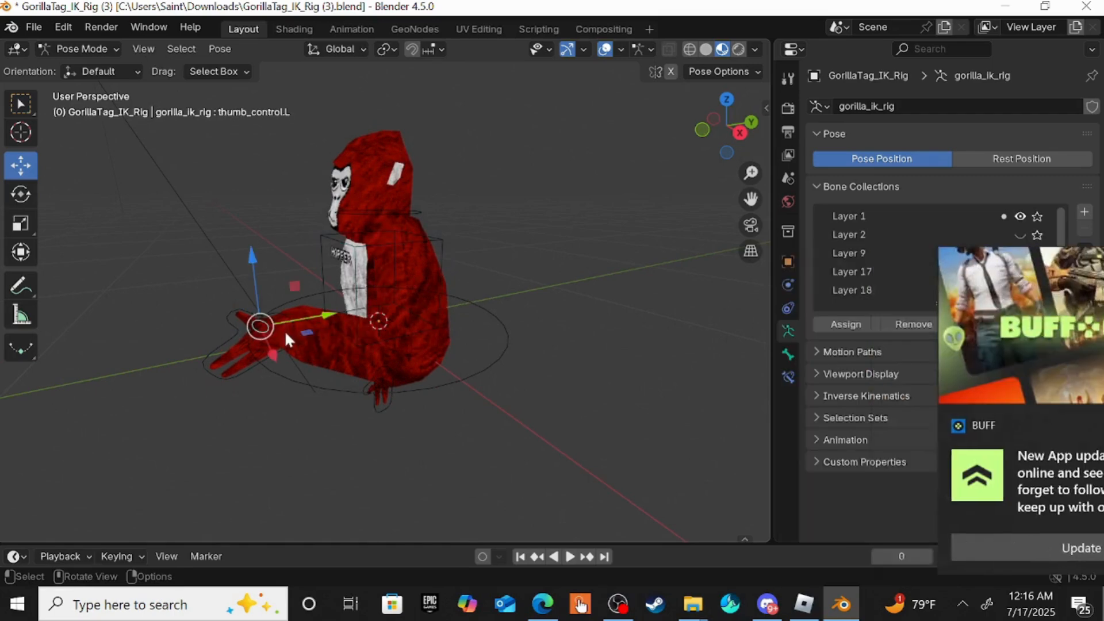
click(291, 333)
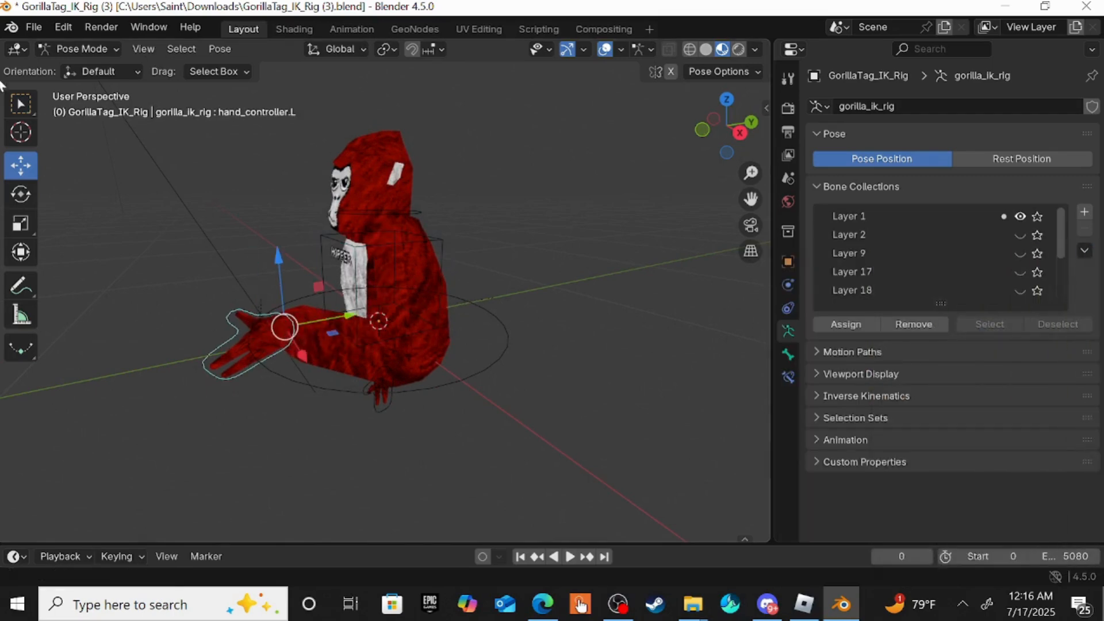
click(26, 189)
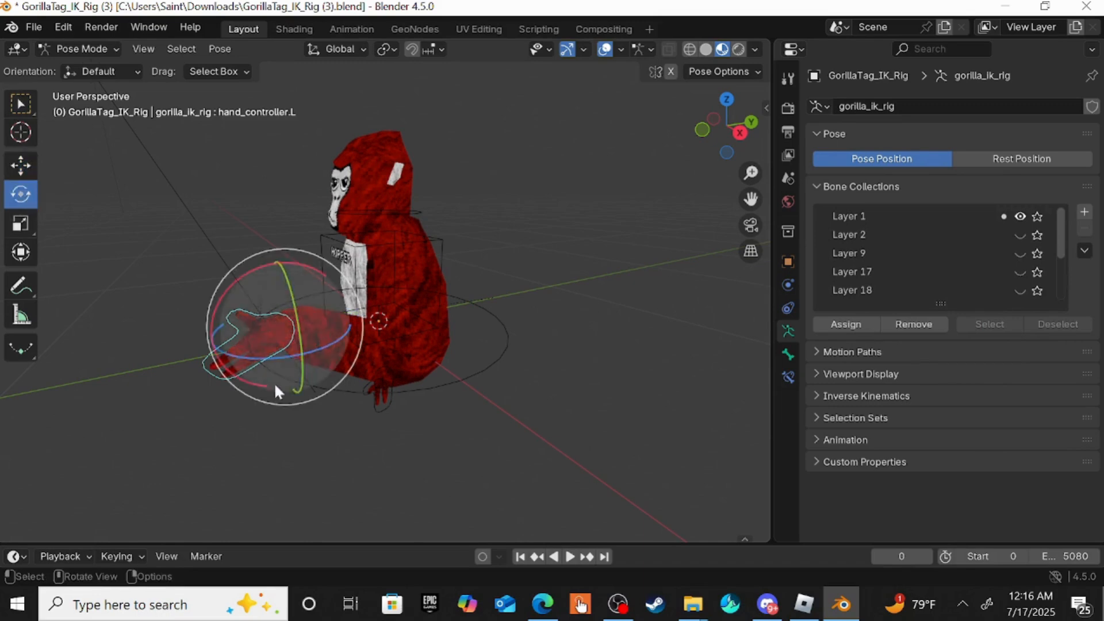
drag(234, 270, 288, 310)
drag(278, 348, 225, 368)
click(413, 282)
middle_drag(553, 260, 684, 292)
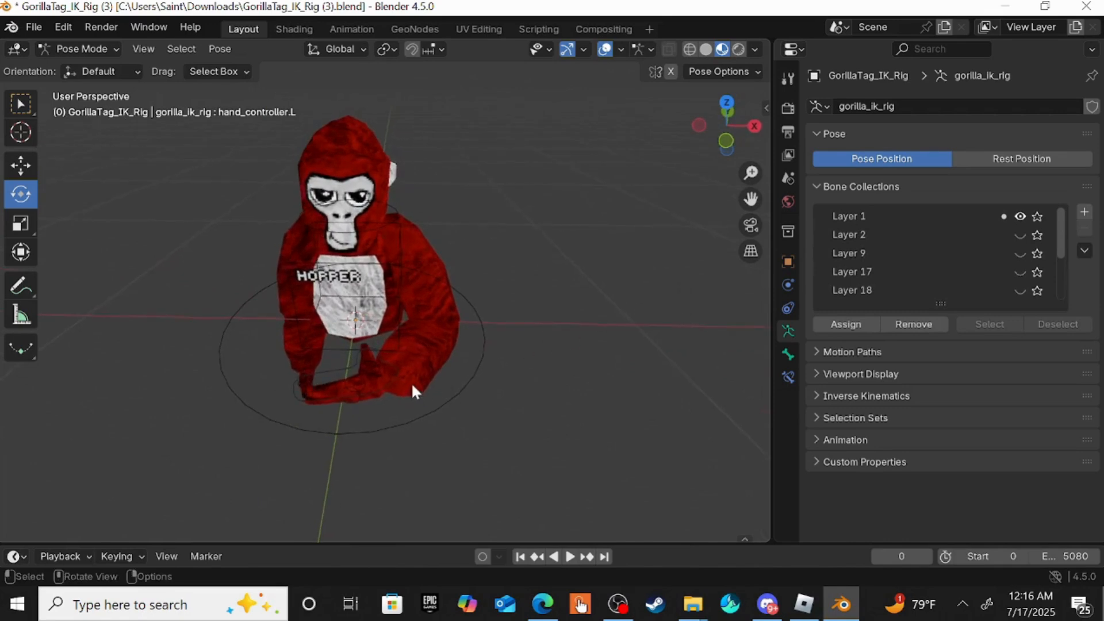
Raise the left hand controller with the Move tool and bring it closer to the gorilla's chest.
click(23, 166)
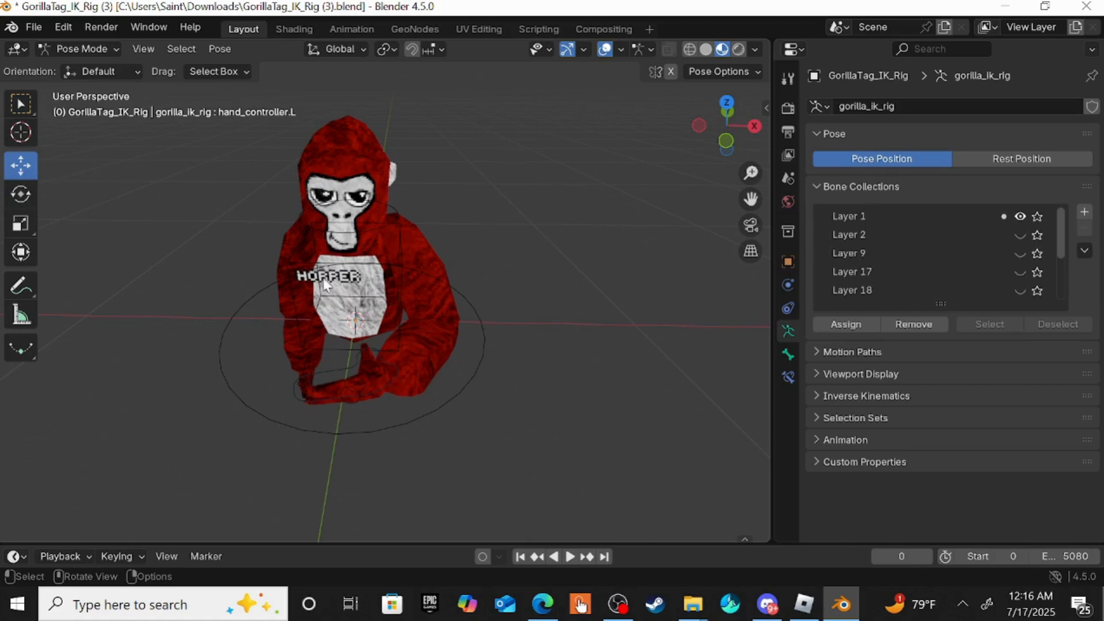
click(393, 382)
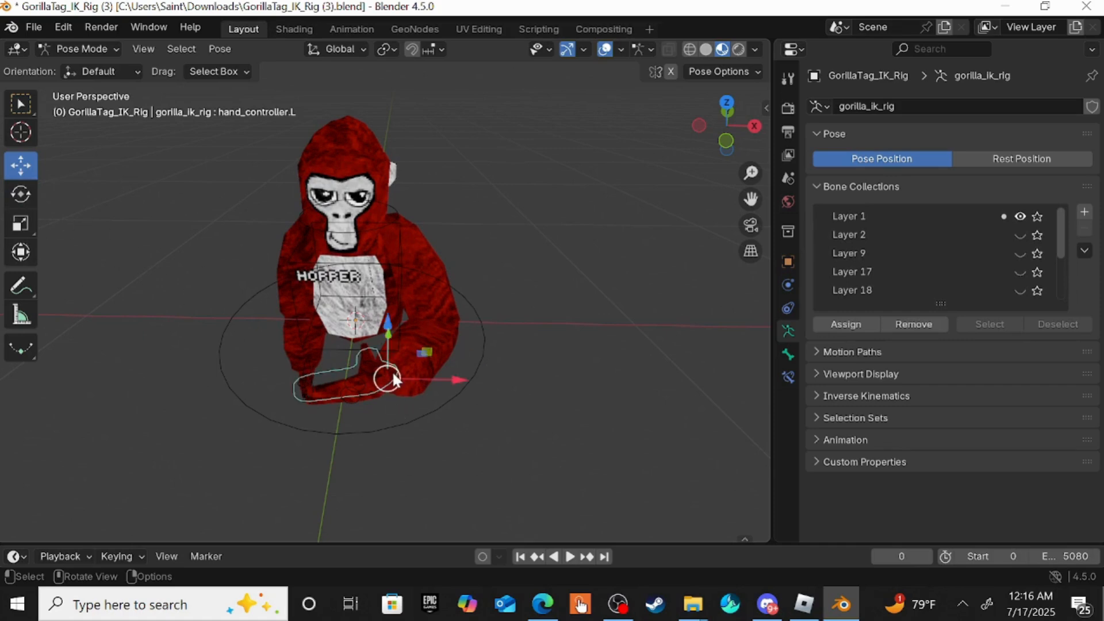
drag(393, 382, 422, 285)
middle_drag(488, 244, 391, 302)
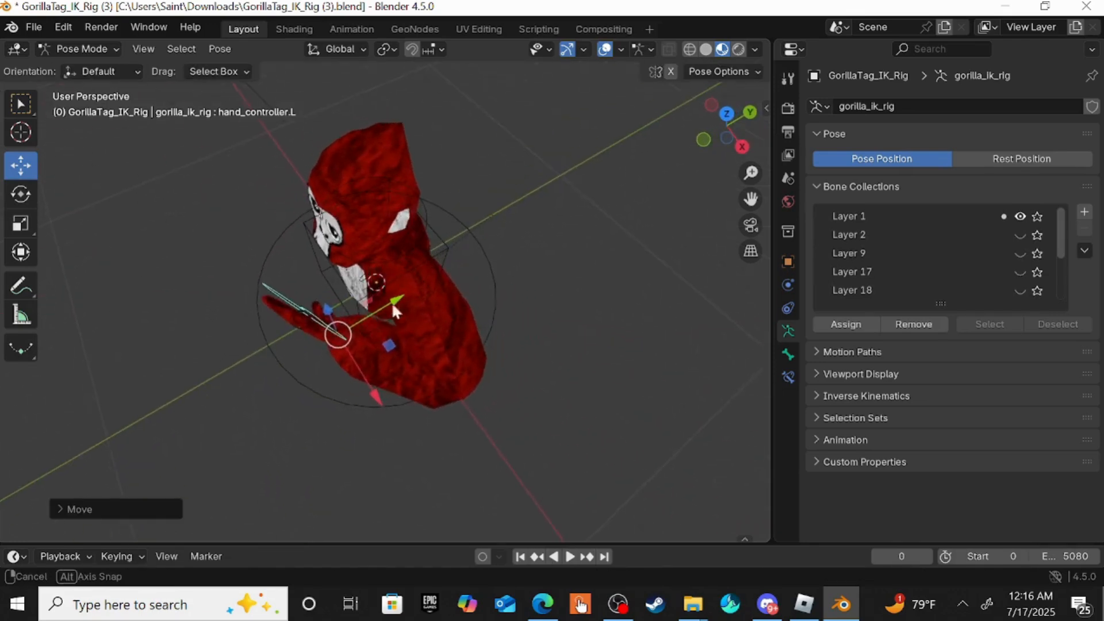
drag(388, 297, 339, 284)
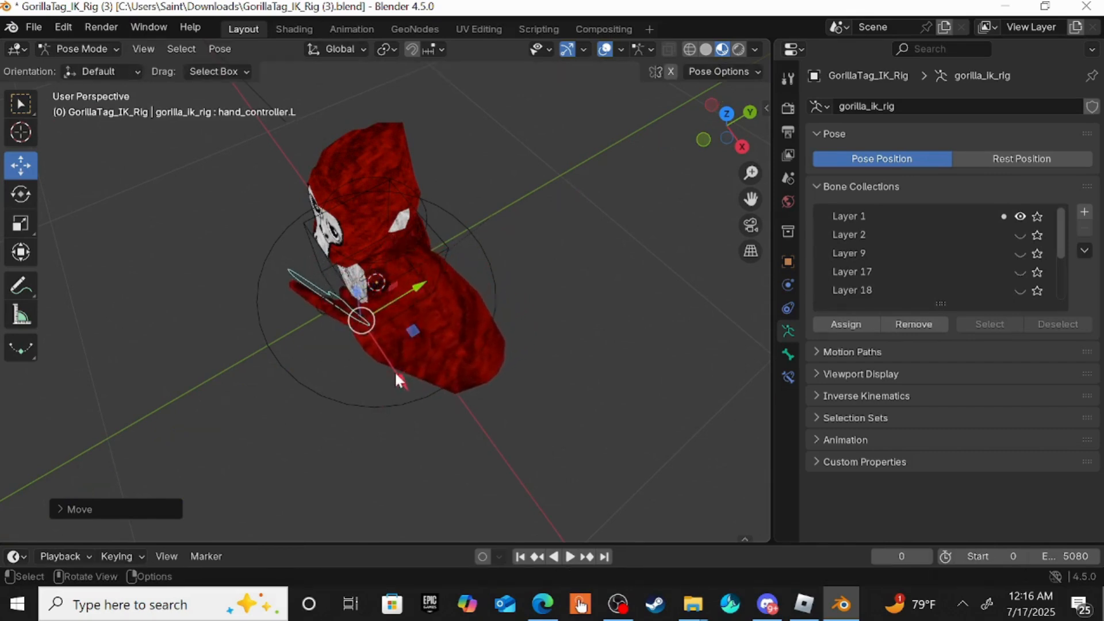
Move the left hand controller along the X axis to refine the left arm's position across the chest.
drag(395, 371, 382, 350)
middle_drag(382, 350, 556, 236)
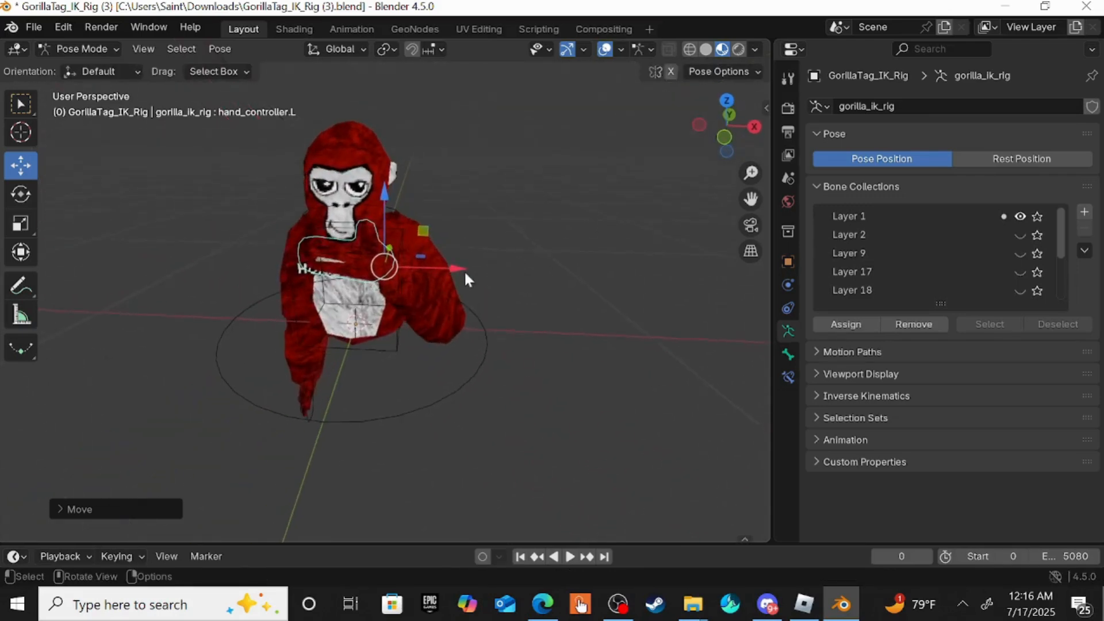
drag(460, 275, 542, 241)
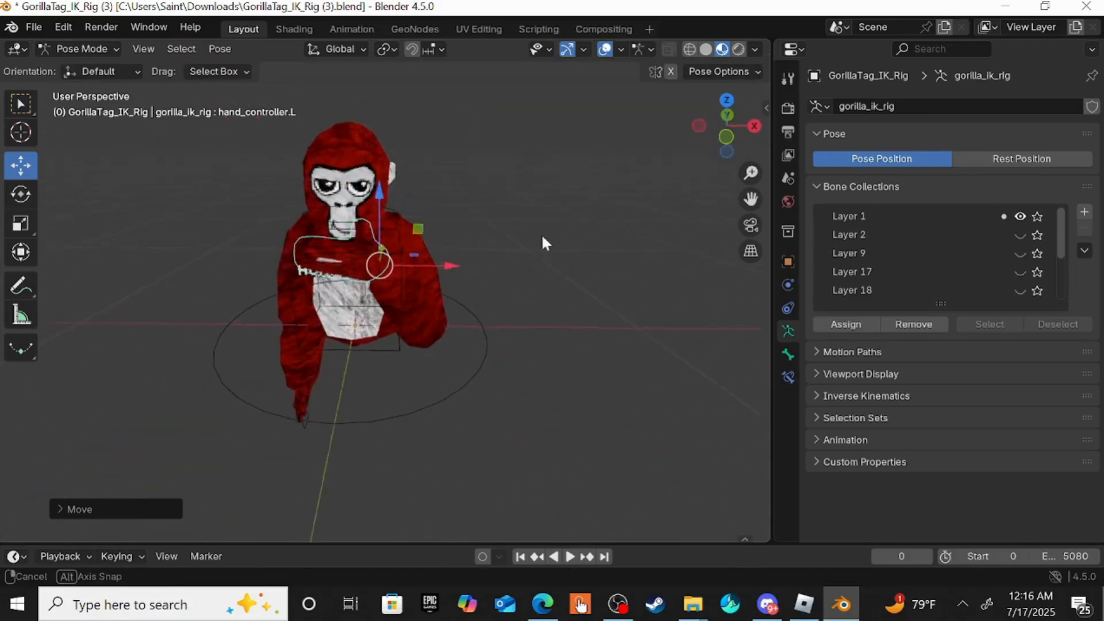
middle_drag(542, 242, 421, 271)
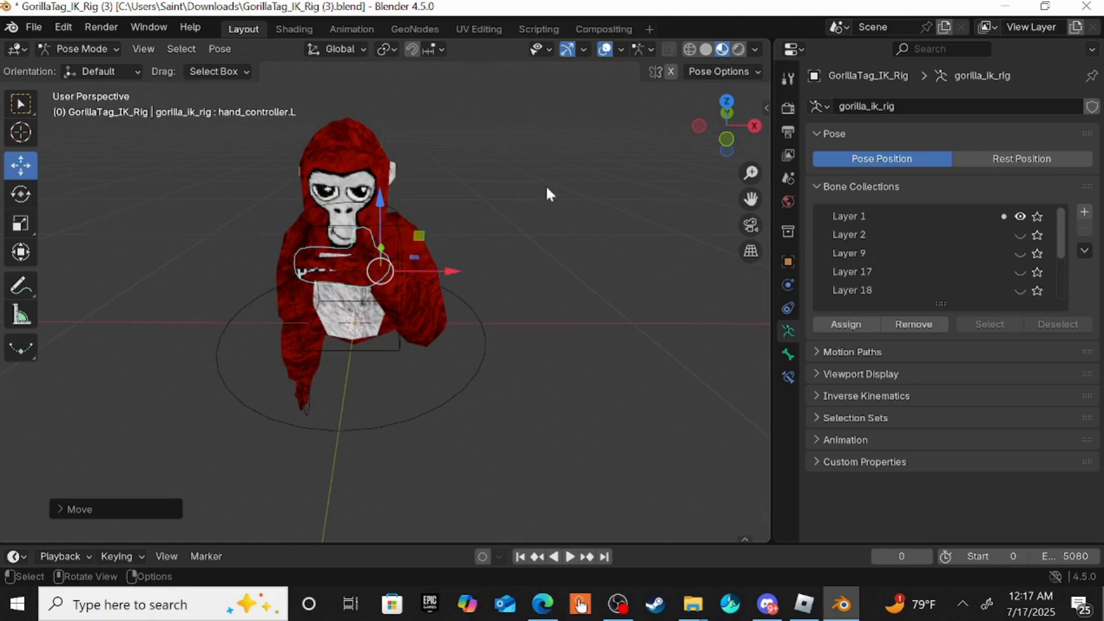
Rotate the left hand controller slightly to adjust the hand's angle in front of the chest.
click(21, 194)
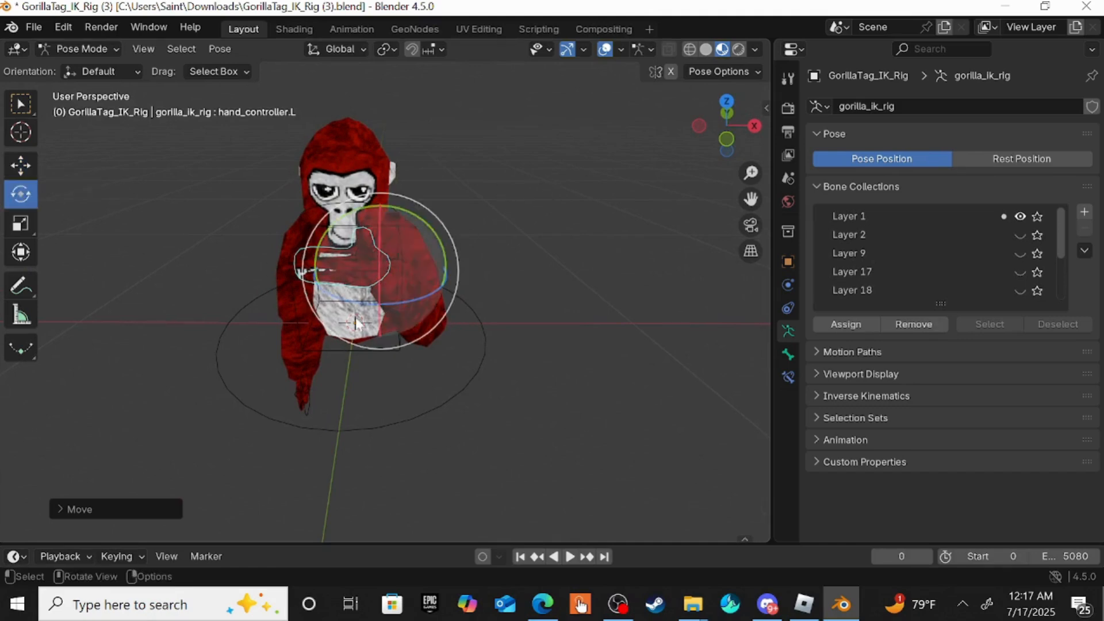
drag(355, 314, 318, 296)
middle_drag(586, 193, 358, 282)
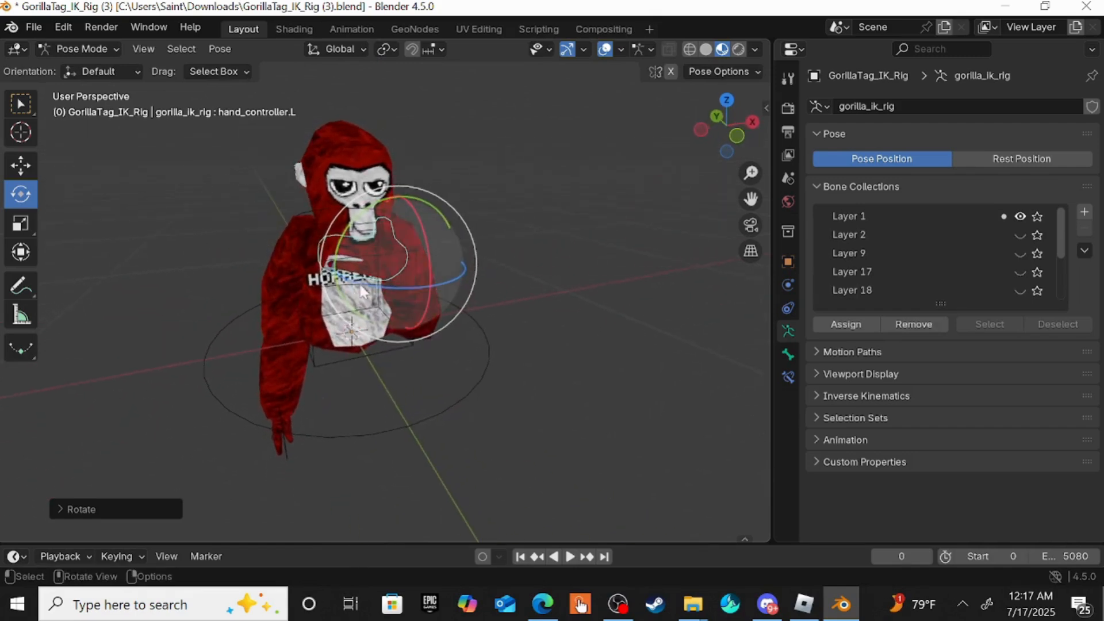
Select the left middle finger control (f_middle_control.L) and rotate it around the Z axis to curl the fingers inward.
click(364, 263)
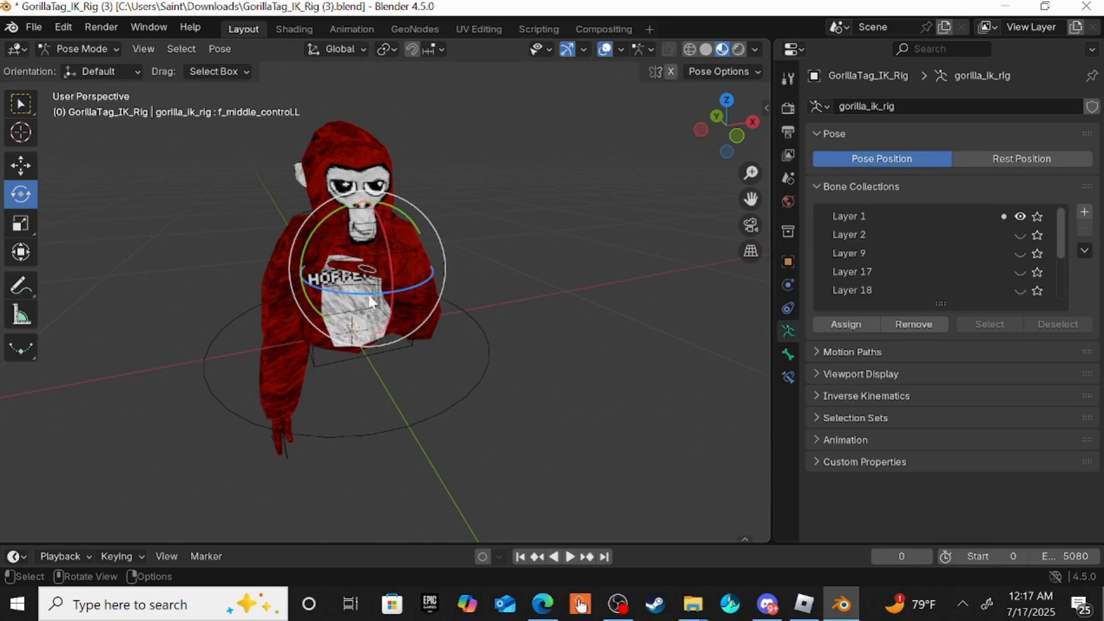
drag(367, 292, 247, 291)
middle_drag(533, 175, 642, 126)
middle_drag(563, 238, 536, 214)
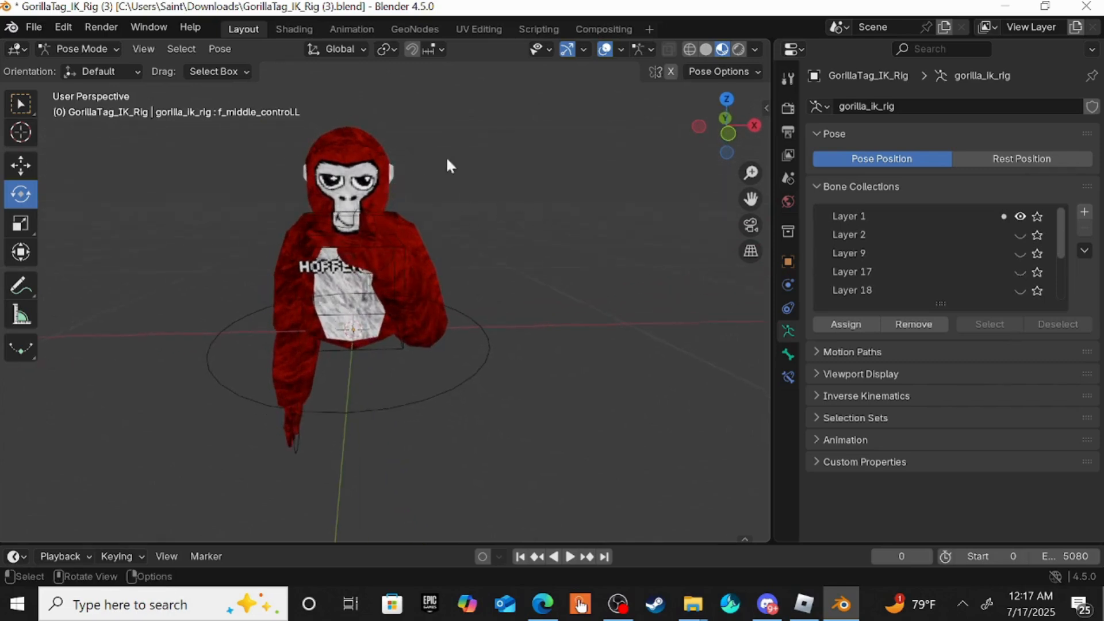
middle_drag(446, 156, 540, 141)
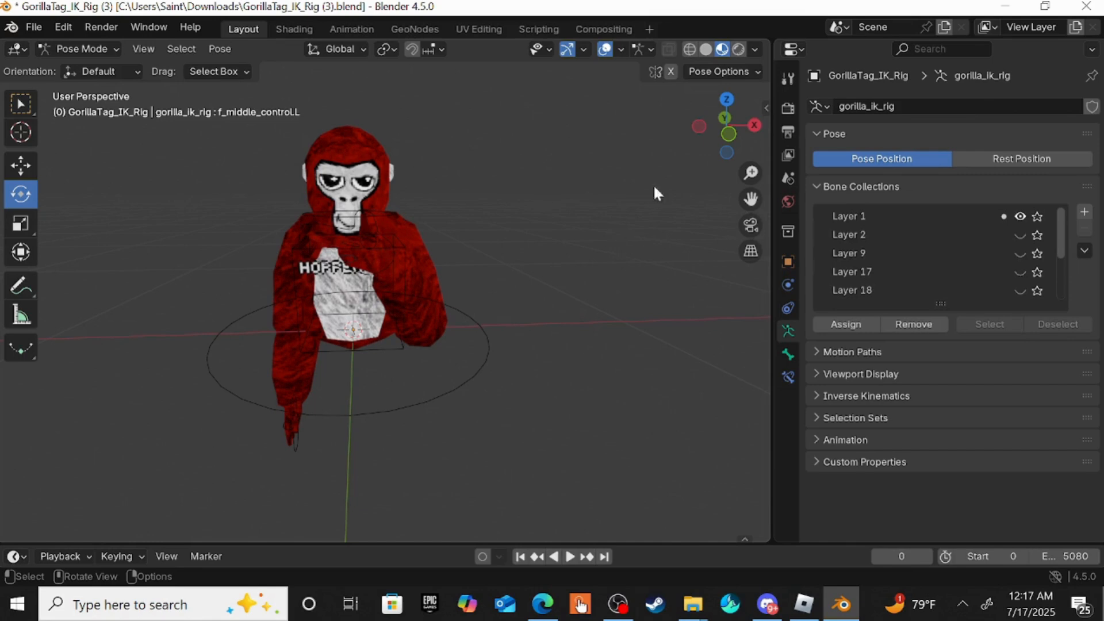
Switch the gorilla rig from Pose Mode to Object Mode and view the posed model from the front.
click(86, 48)
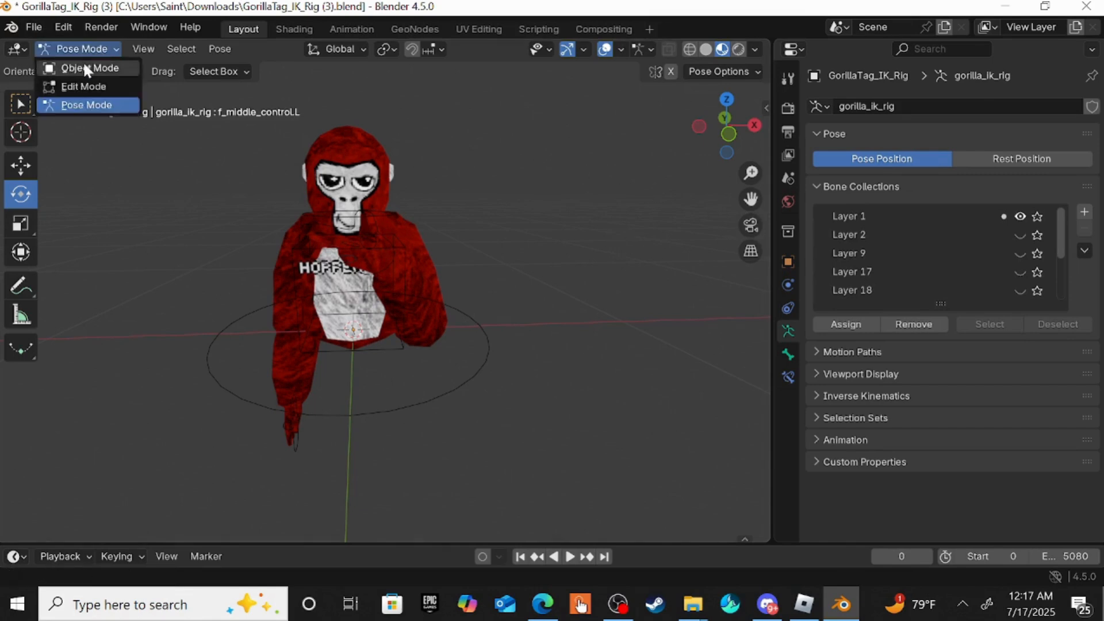
click(87, 68)
click(709, 319)
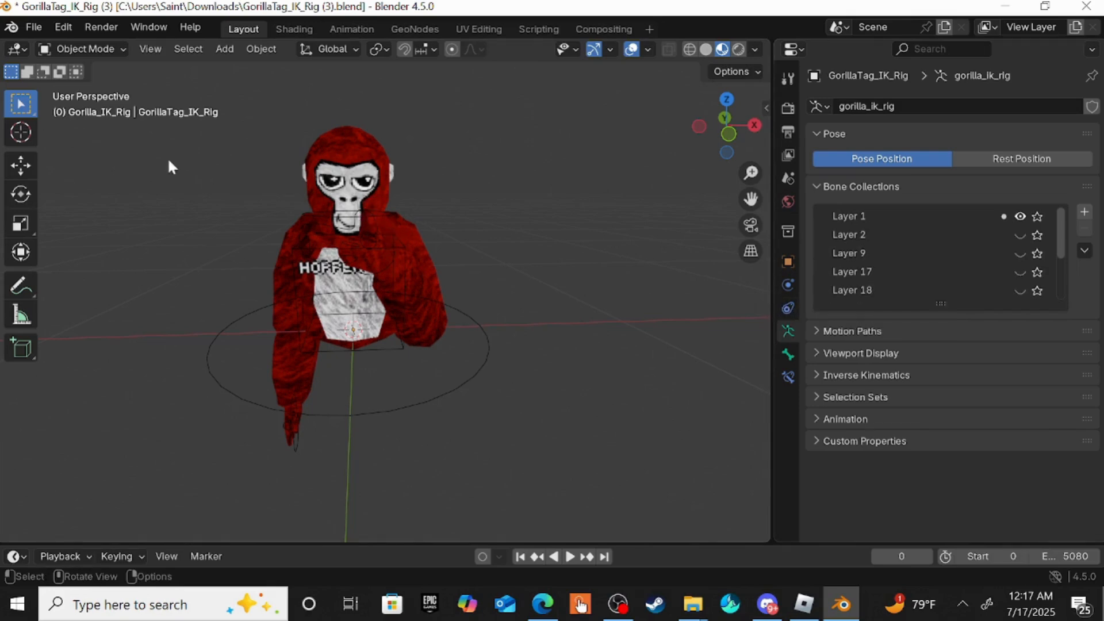
middle_drag(156, 129, 131, 139)
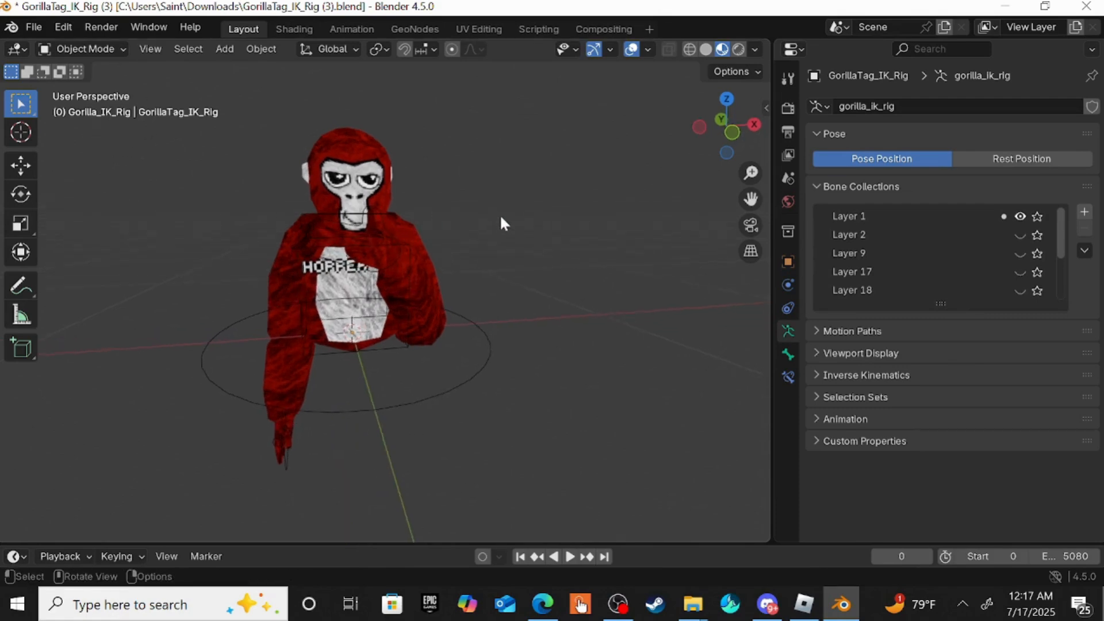
middle_drag(504, 225, 460, 259)
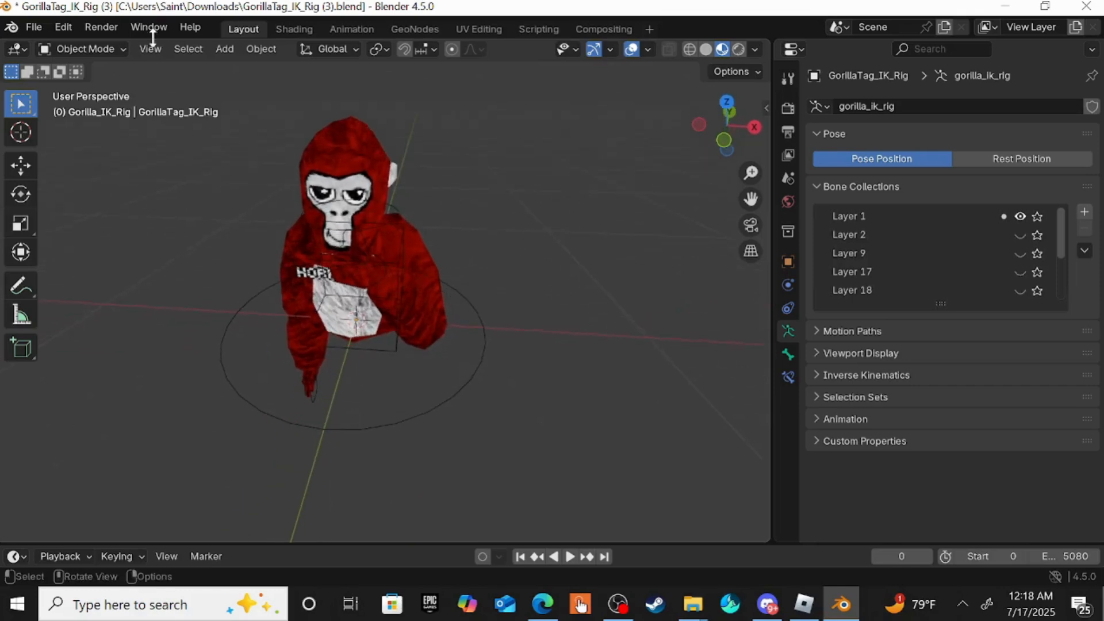
Start an FBX (experimental) import and open the Hat&Face folder inside Downloads\Items (1)\Cosmetics.
click(33, 27)
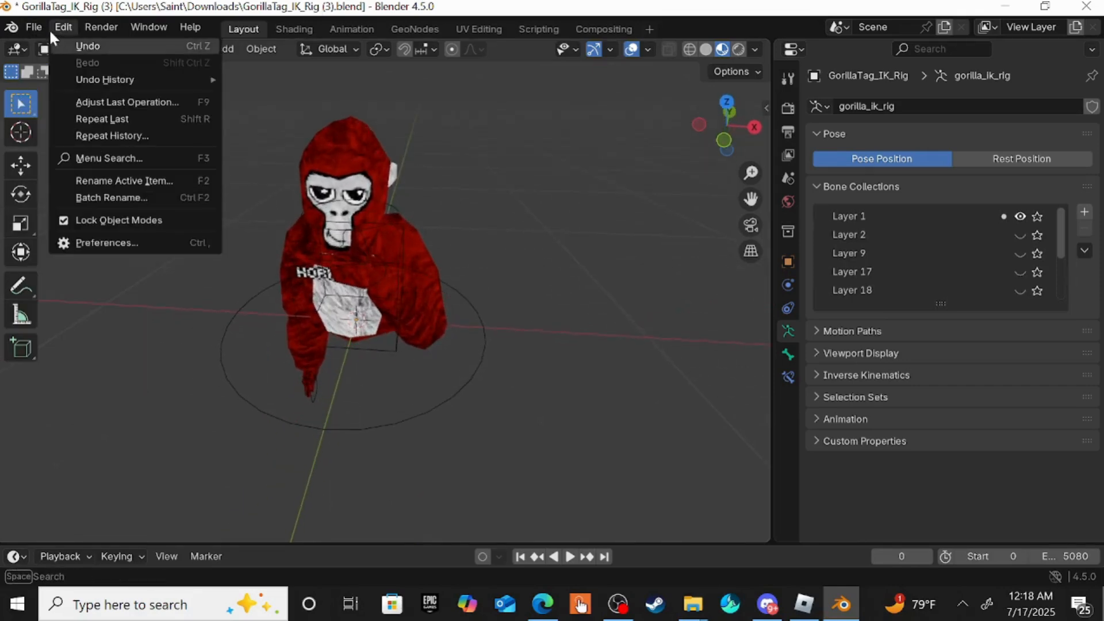
click(25, 29)
click(25, 28)
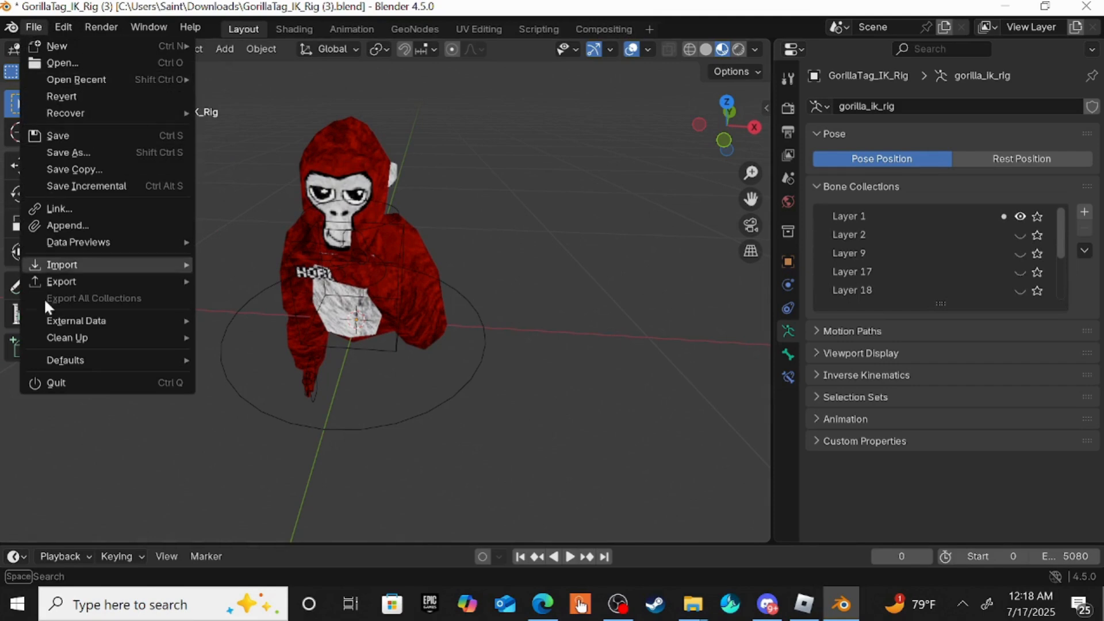
mouse_move(58, 266)
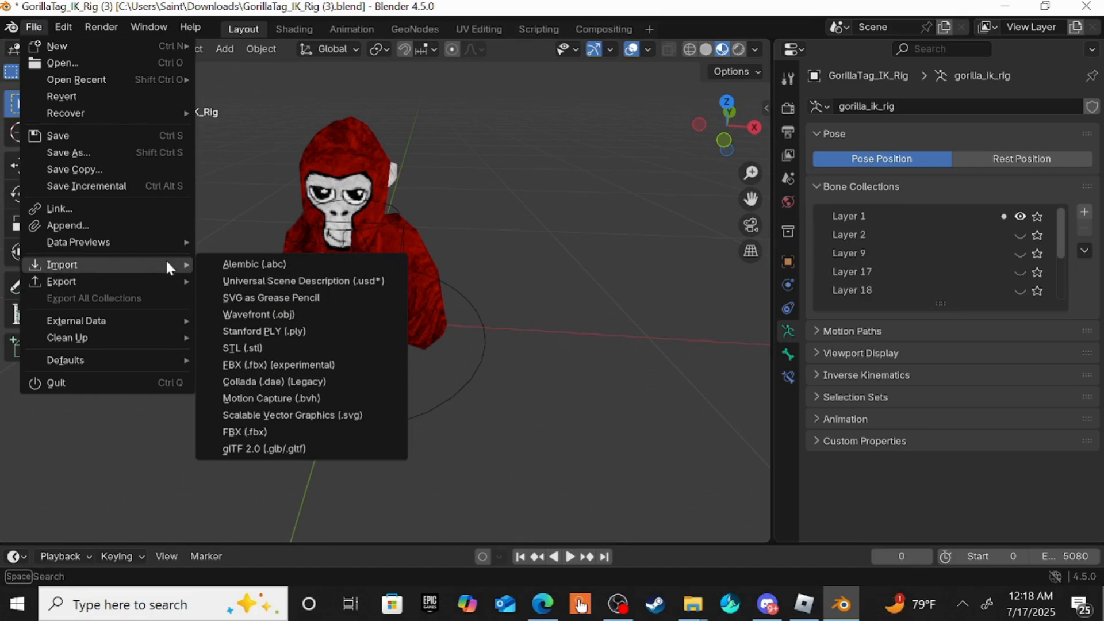
click(281, 362)
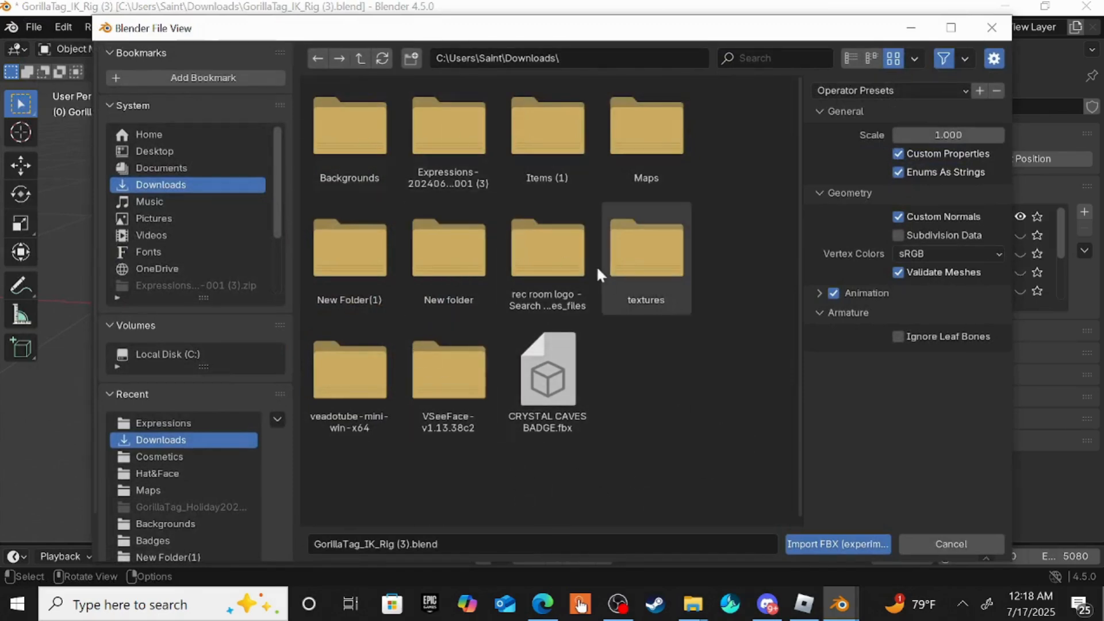
click(572, 135)
double_click(572, 134)
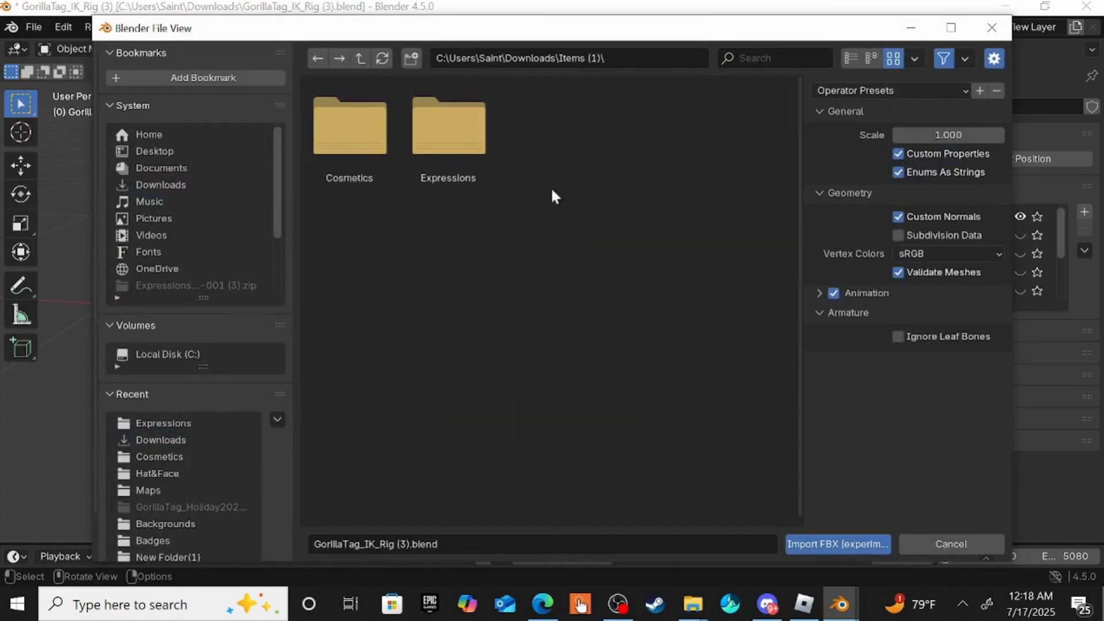
double_click(353, 147)
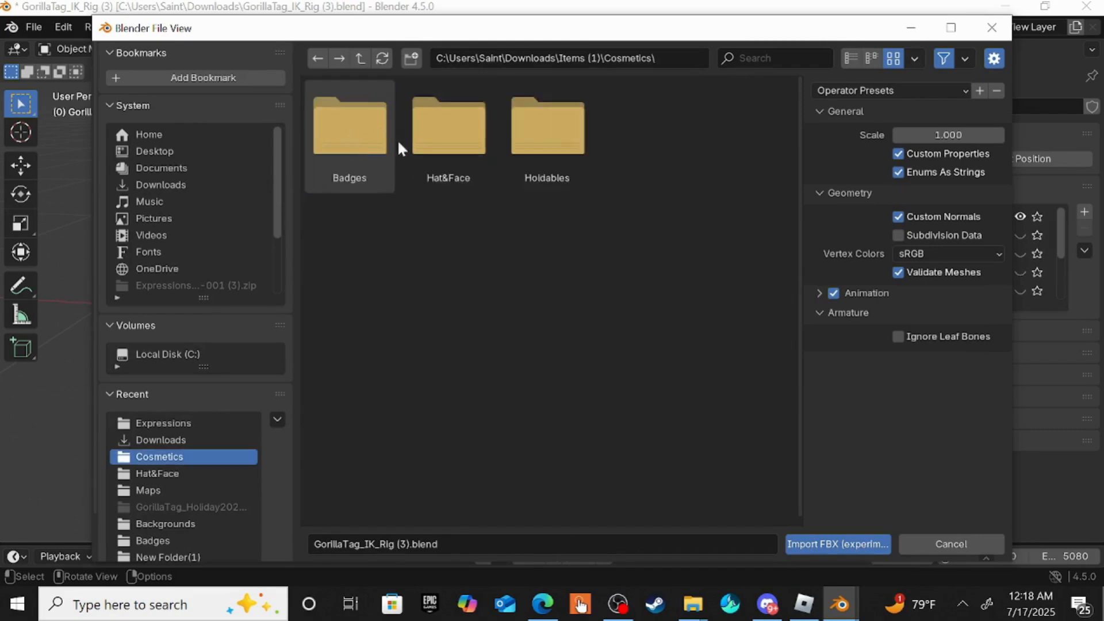
double_click(452, 148)
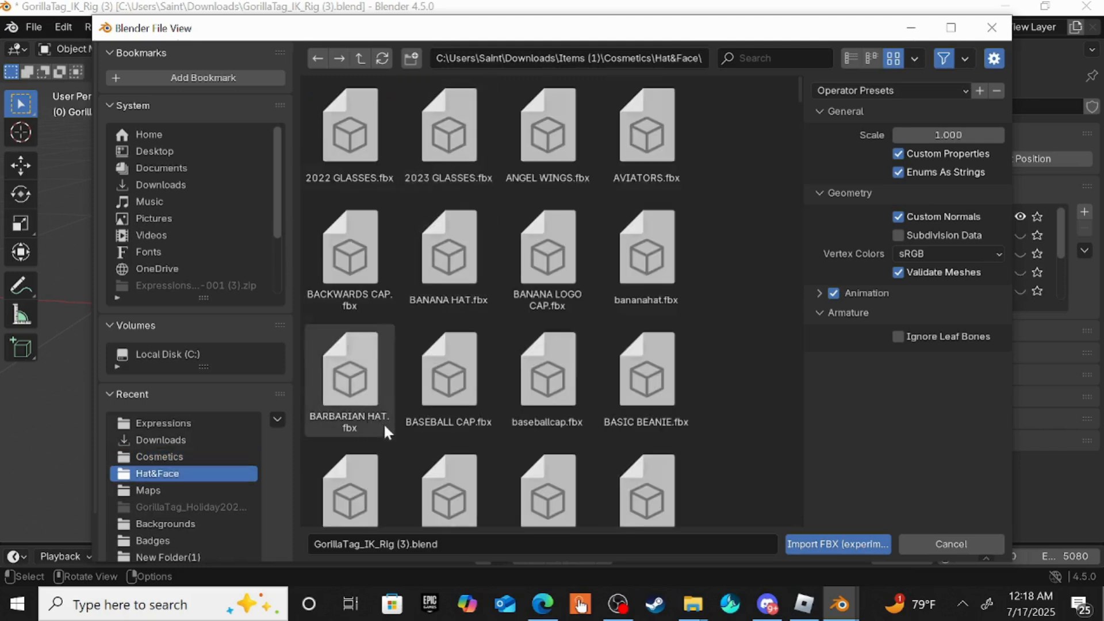
Import tophat.fbx and raise the hat along the Z axis onto the top of the gorilla's head.
click(463, 544)
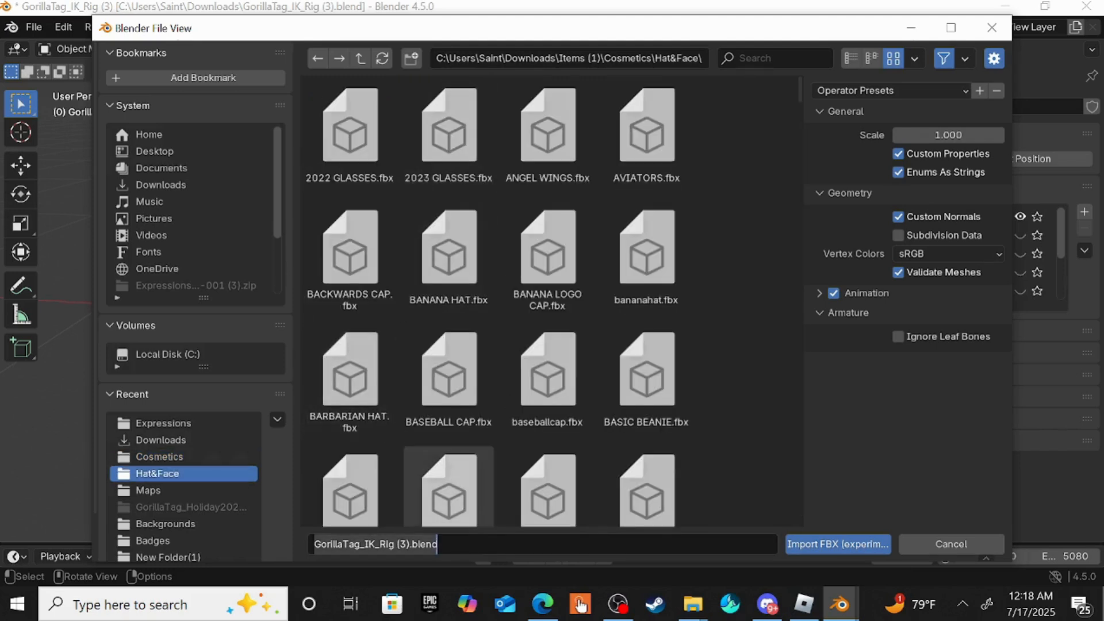
key(BackSpace)
text(to)
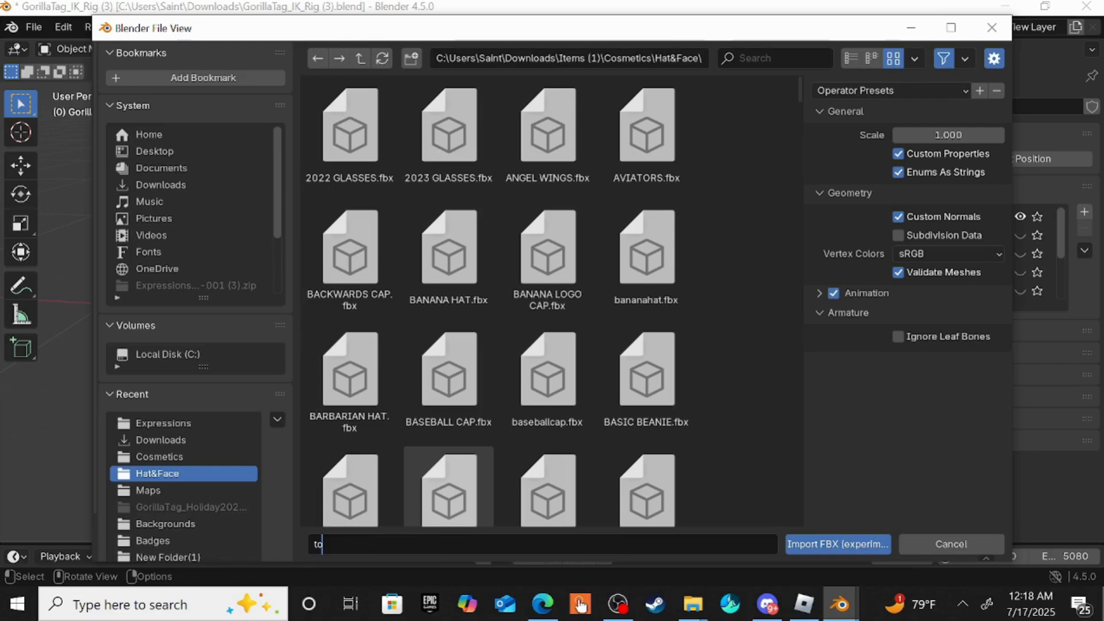
text(p)
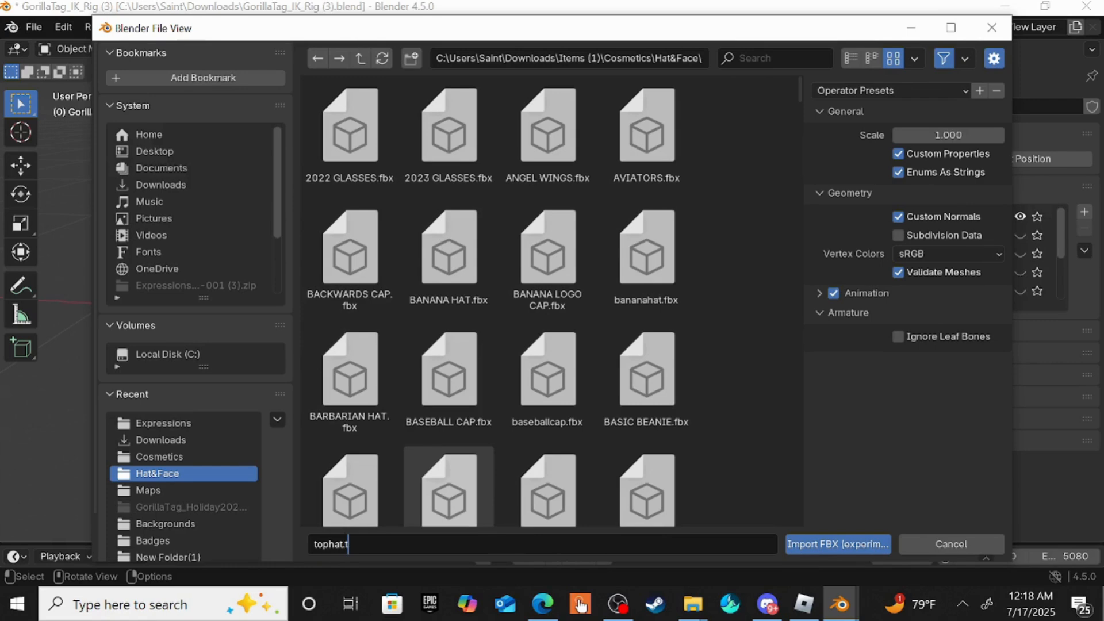
text(hat.fbx)
click(846, 544)
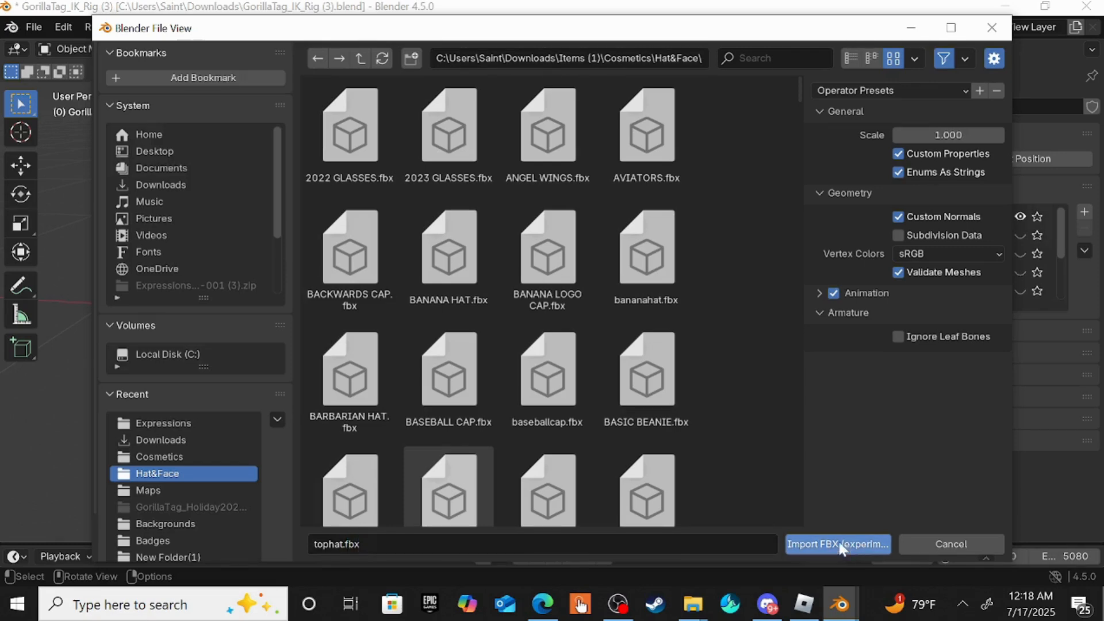
click(826, 545)
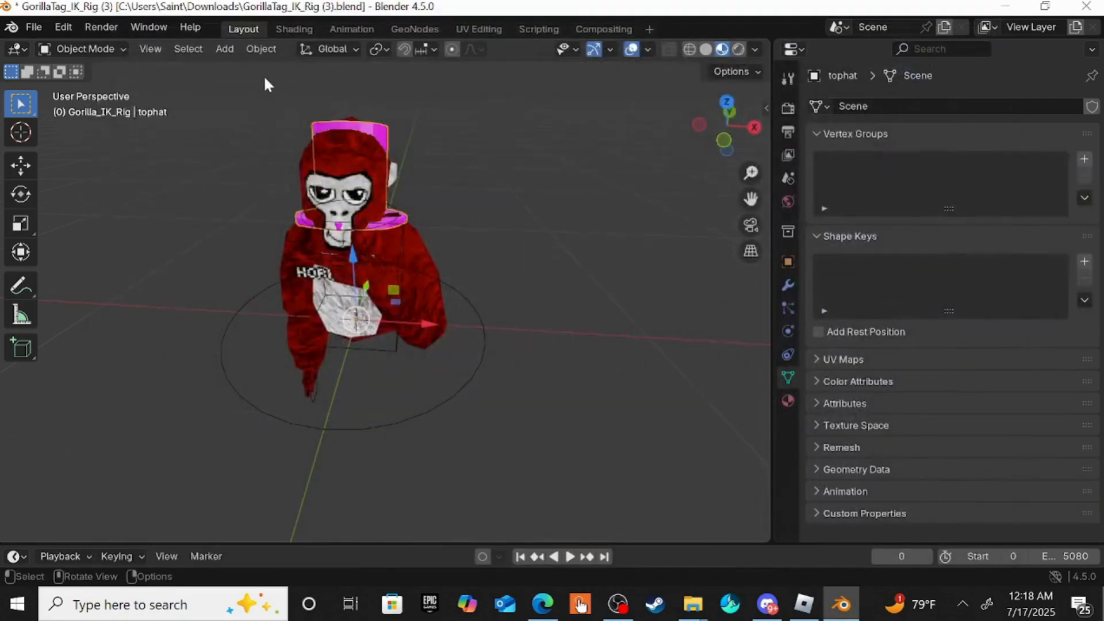
drag(357, 249, 385, 198)
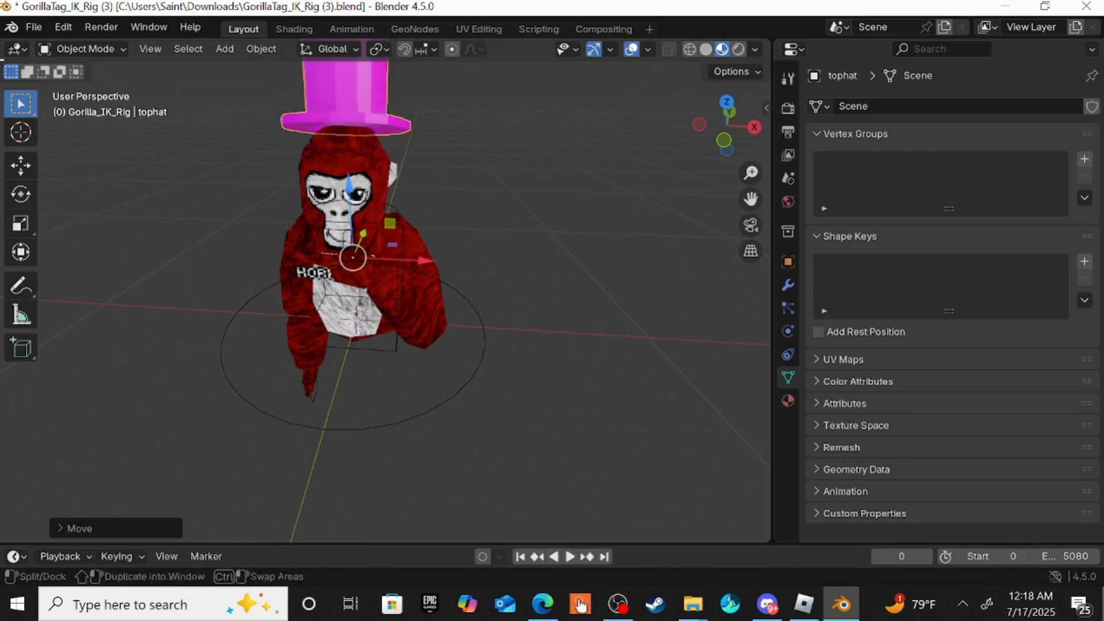
Import skullmask.fbx from the Hat&Face folder using the experimental FBX importer.
click(35, 27)
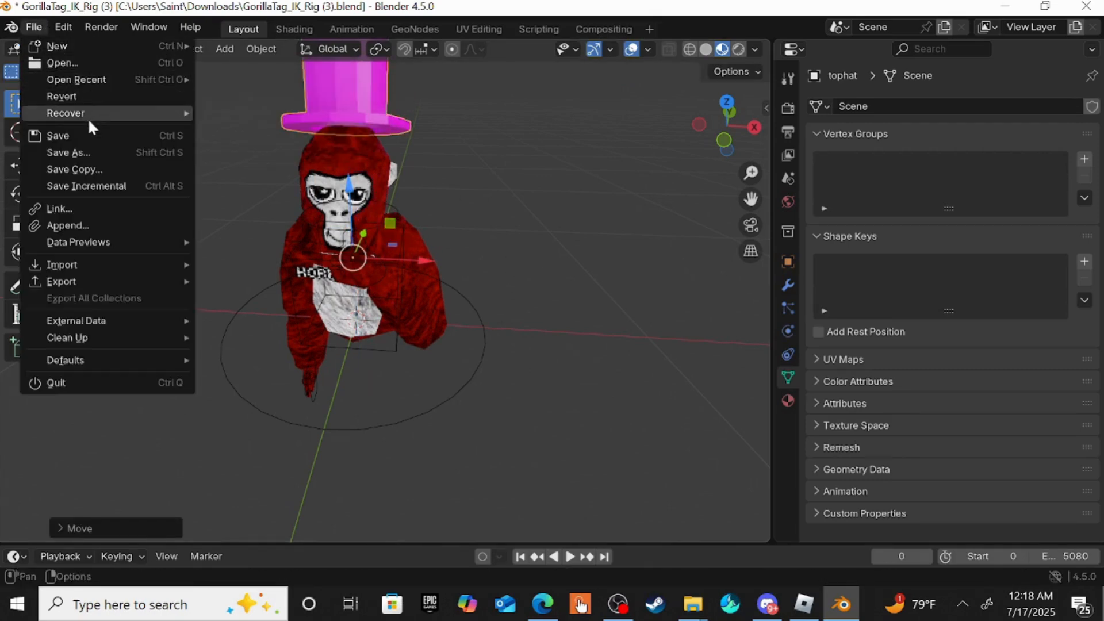
mouse_move(74, 78)
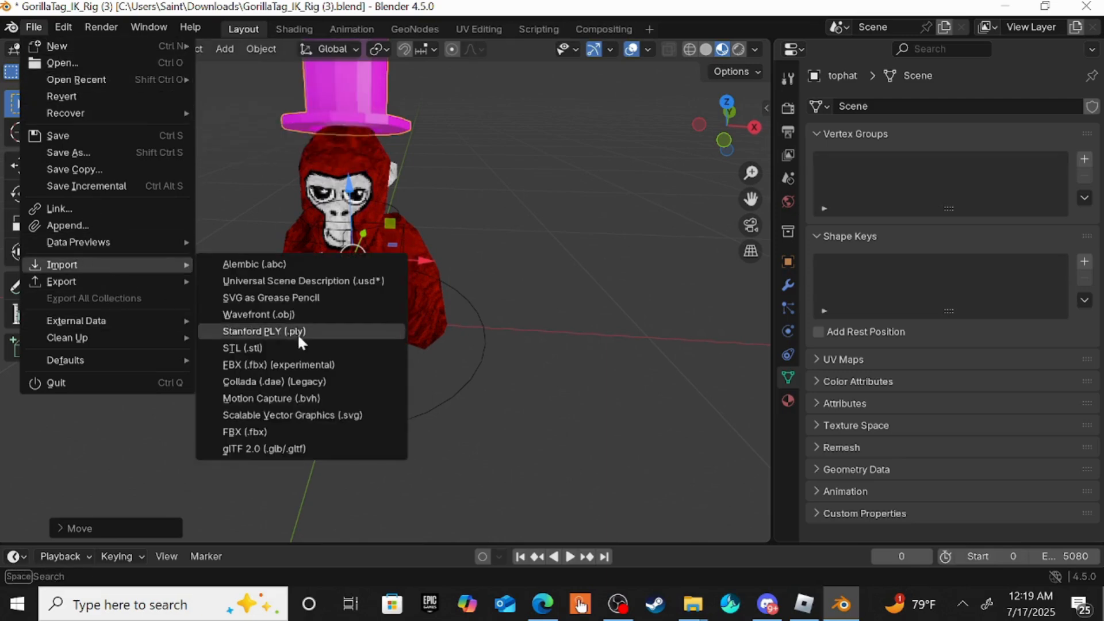
click(268, 363)
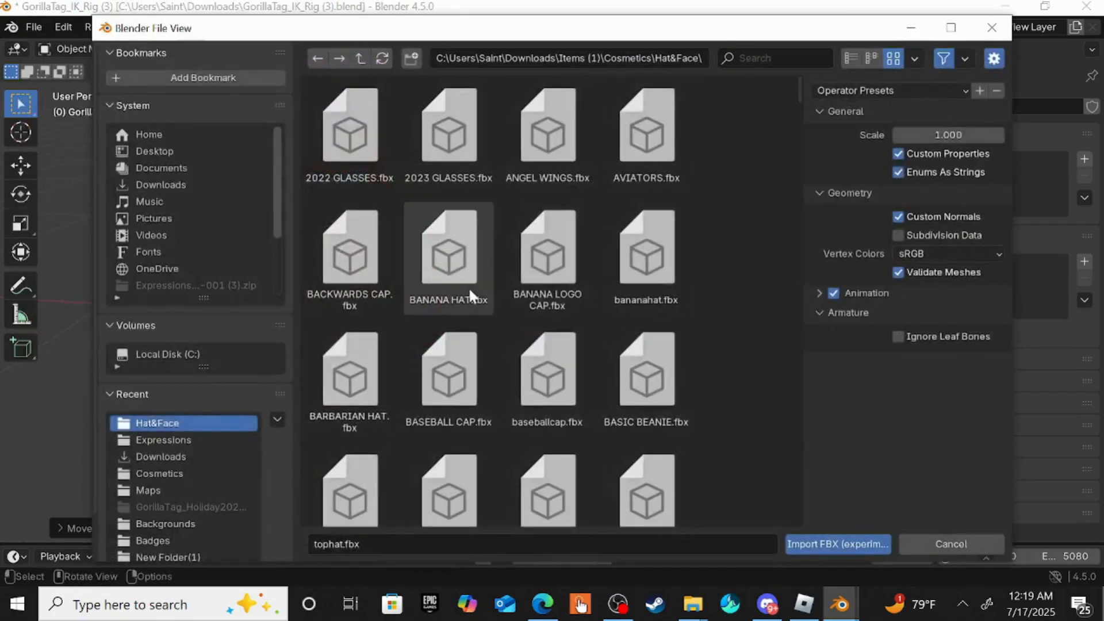
scroll(471, 440, down, 2)
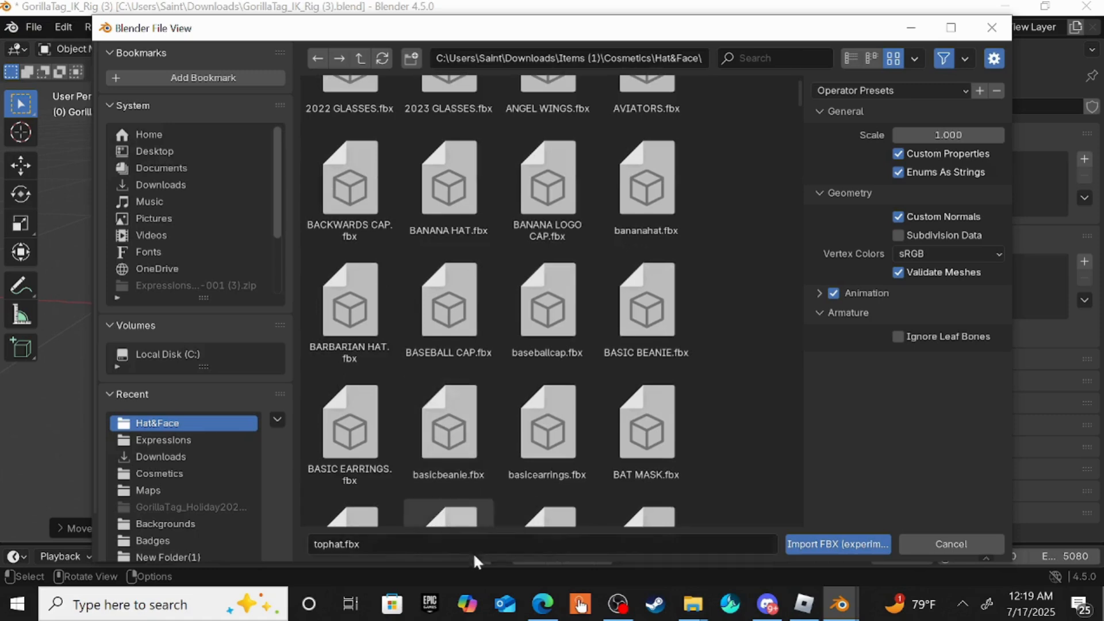
click(461, 543)
key(BackSpace)
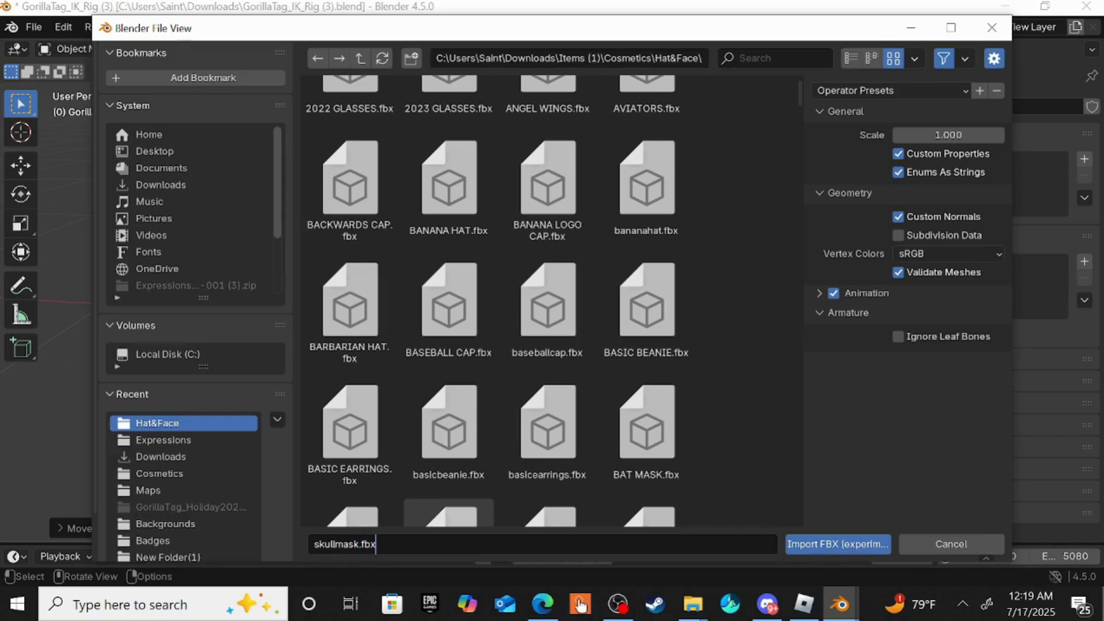
click(809, 546)
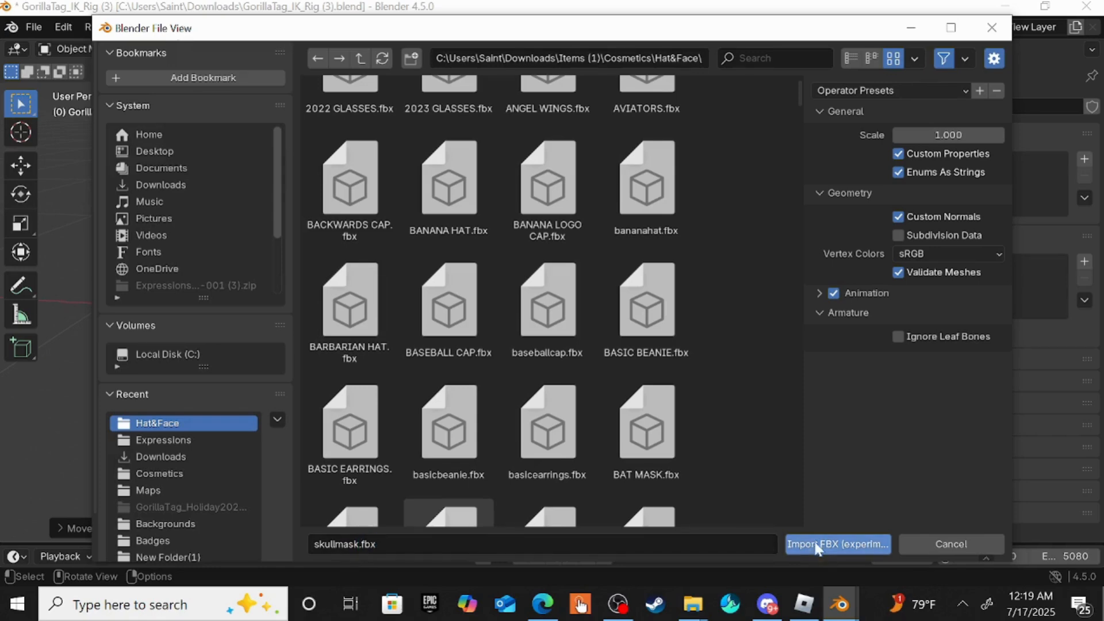
click(810, 543)
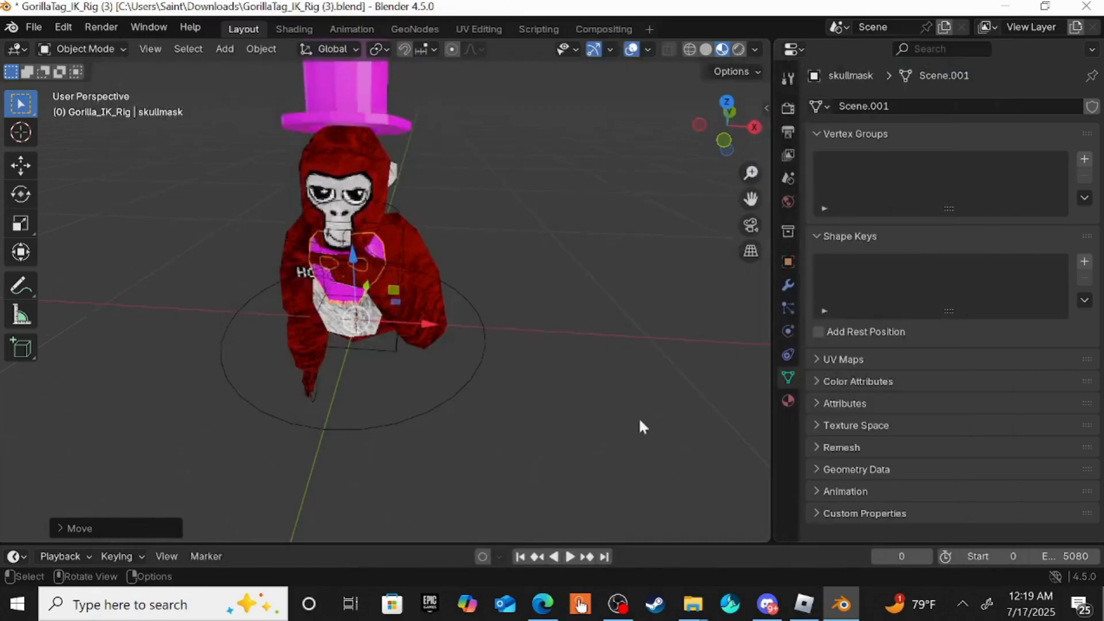
Move the skull mask forward along the Y axis so it sits out in front of the gorilla's body.
middle_drag(497, 270, 412, 283)
mouse_move(414, 290)
mouse_down()
mouse_move(353, 290)
mouse_move(422, 277)
mouse_up()
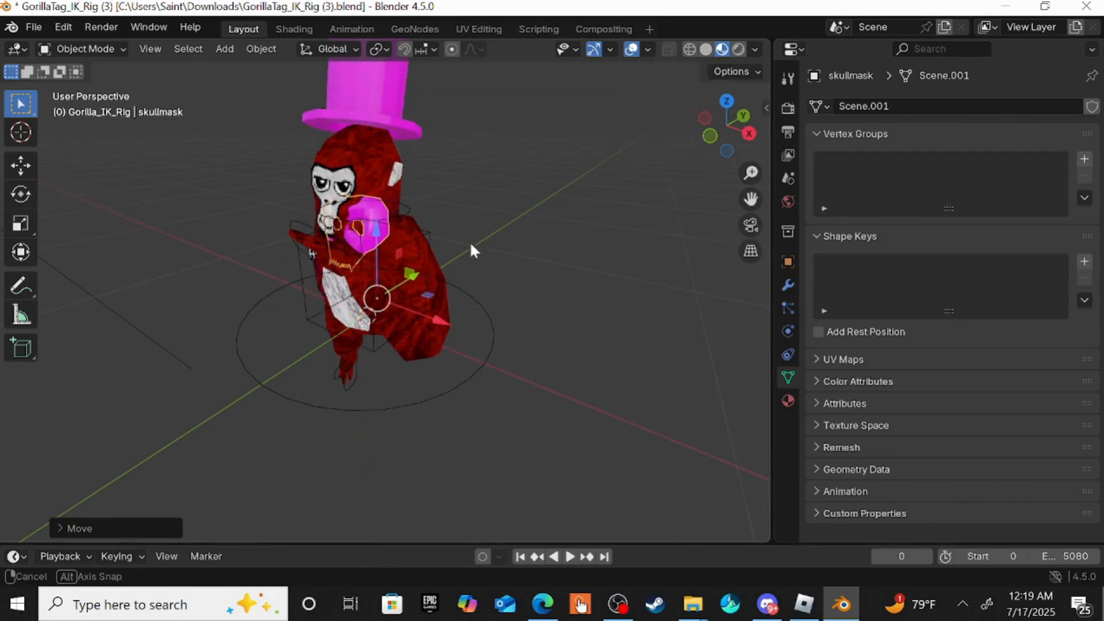
middle_drag(471, 247, 443, 270)
drag(443, 280, 381, 294)
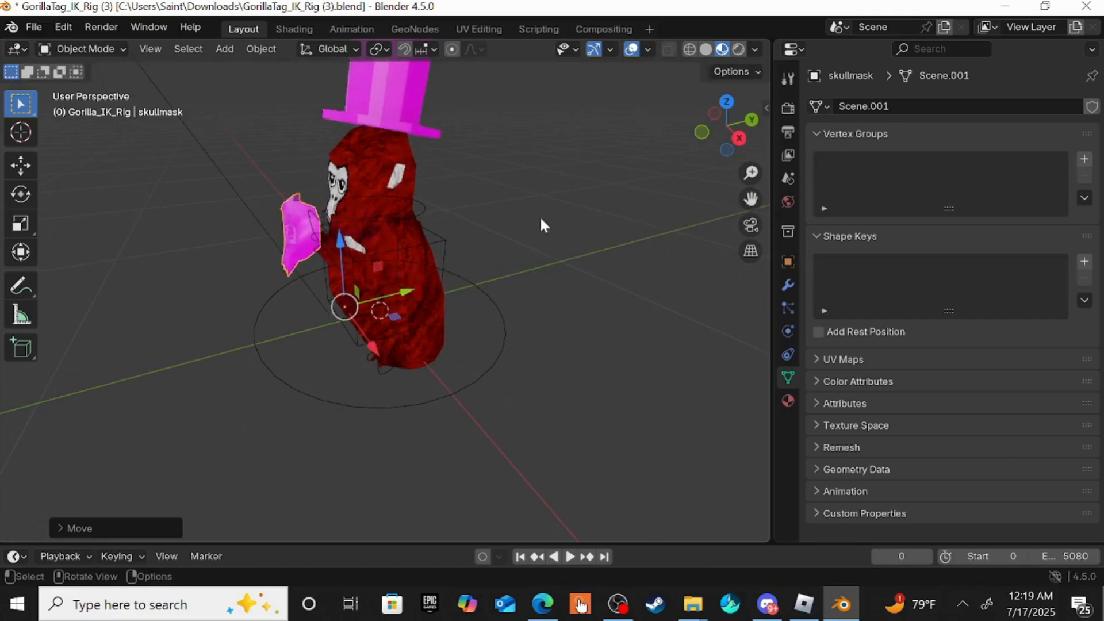
middle_drag(542, 222, 670, 199)
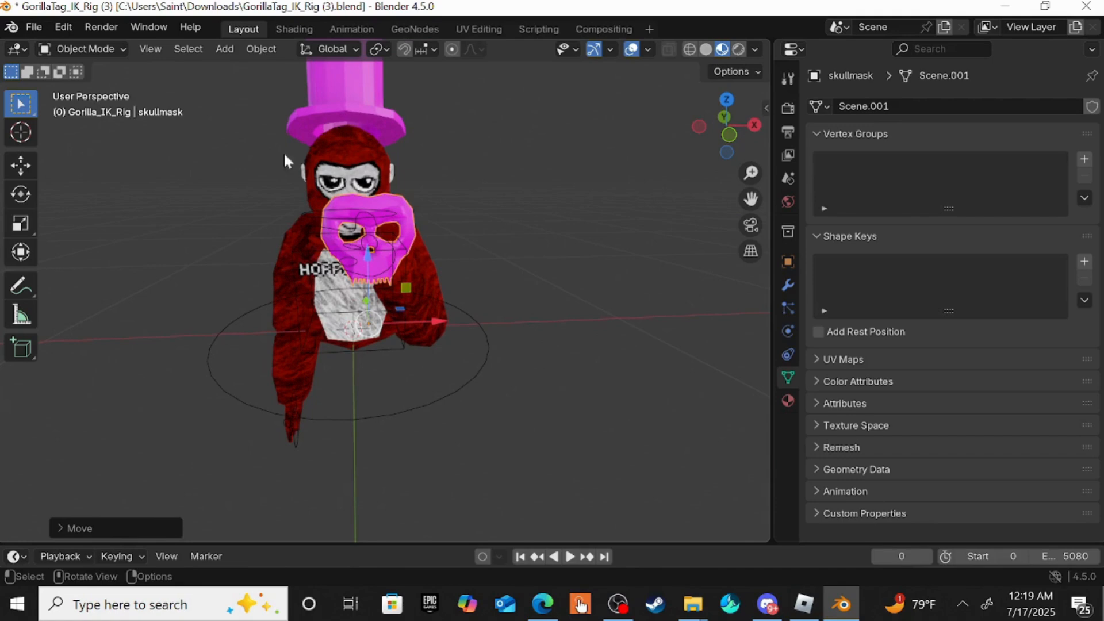
Set the skull mask material's Base Color to an Image Texture and unlink hatlas.png from it.
click(372, 200)
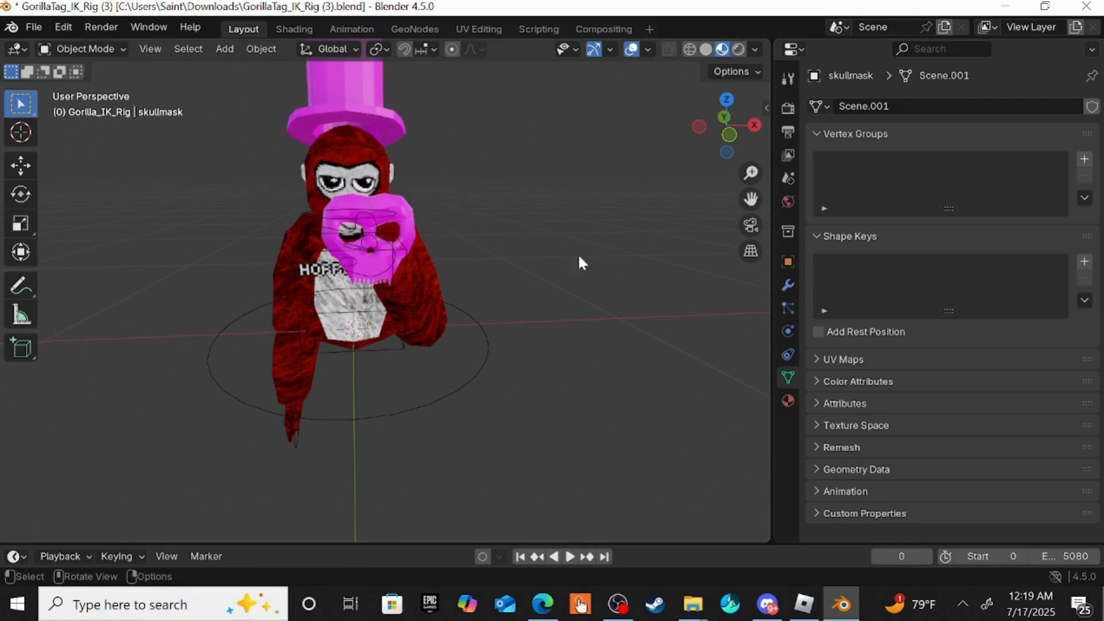
click(378, 199)
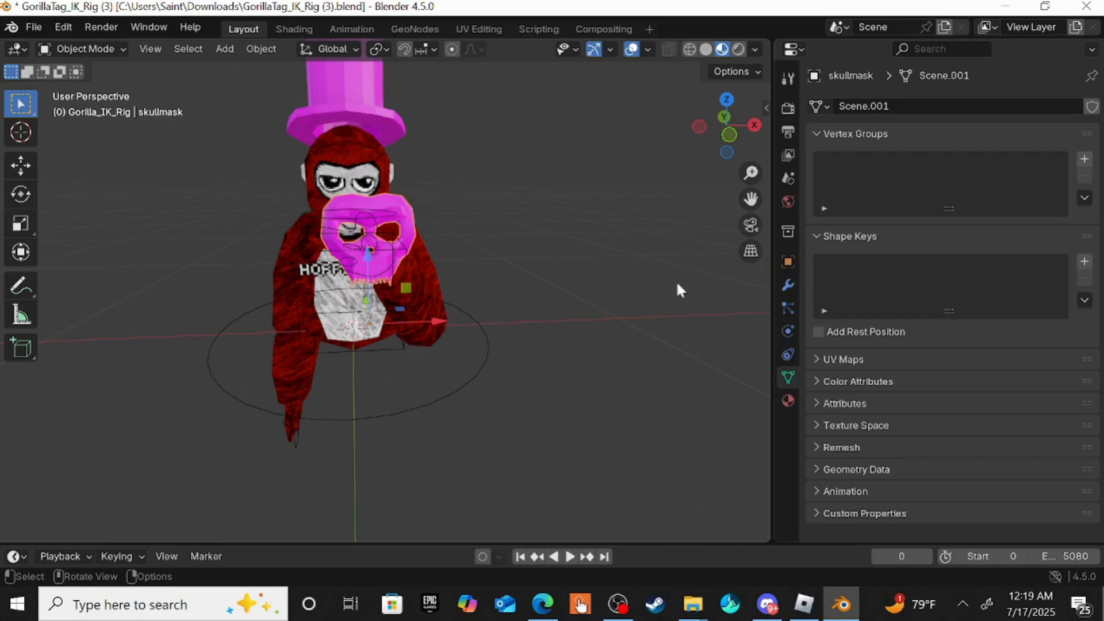
click(787, 399)
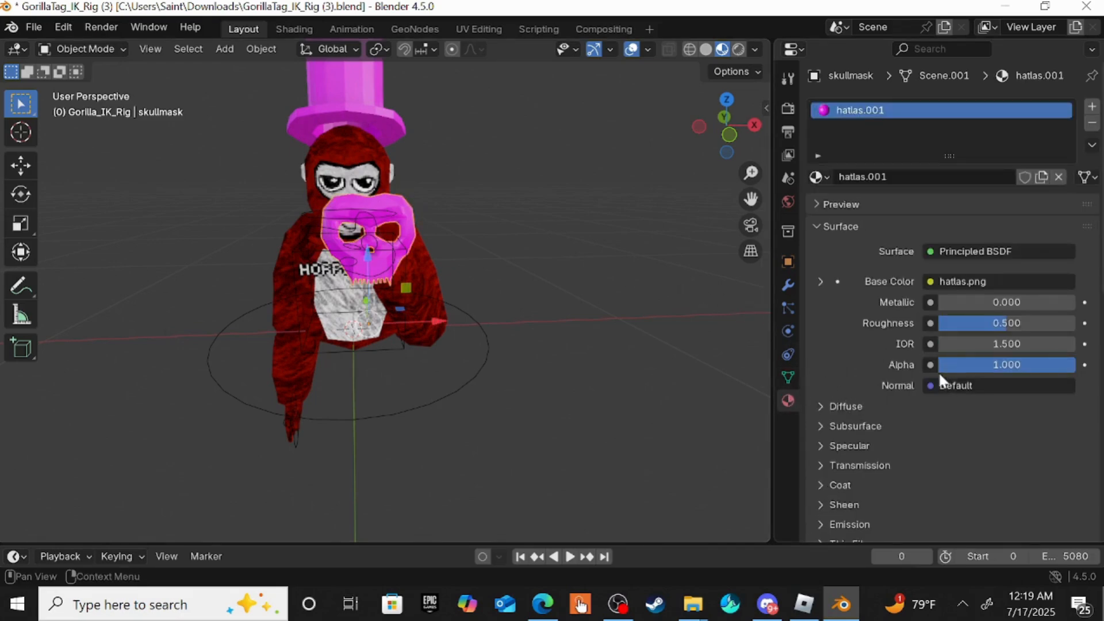
scroll(934, 281, down, 4)
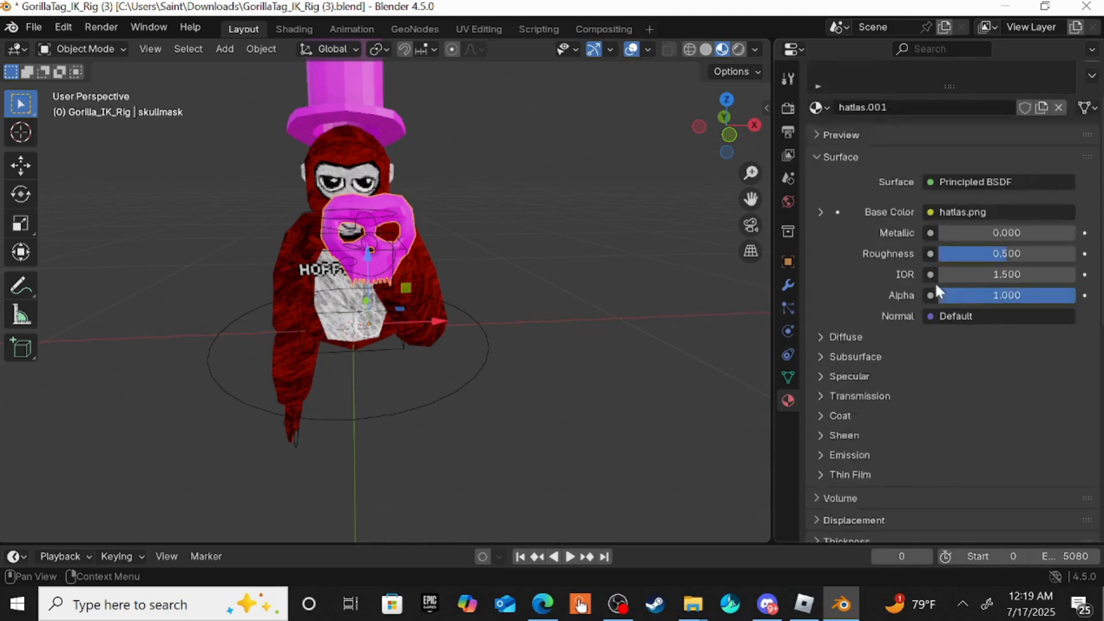
scroll(936, 282, up, 4)
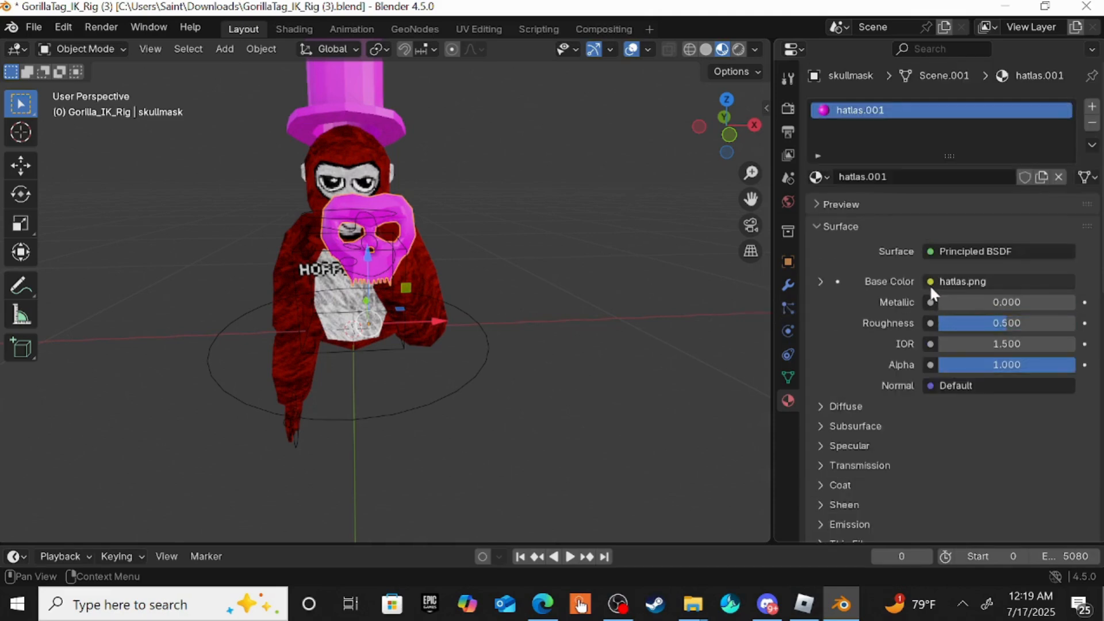
click(928, 282)
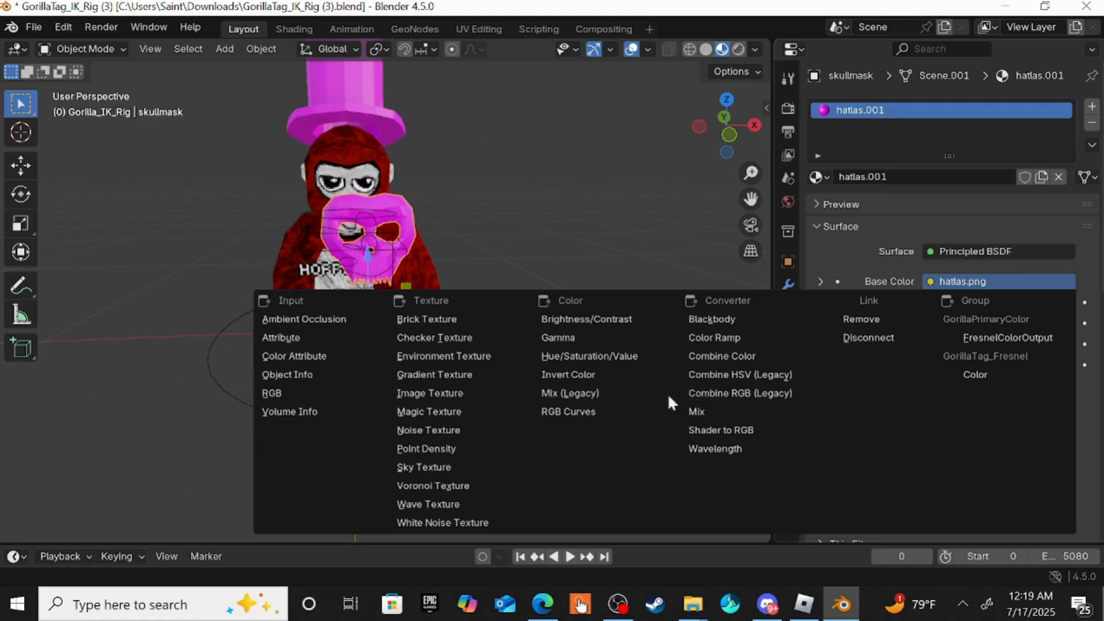
click(455, 395)
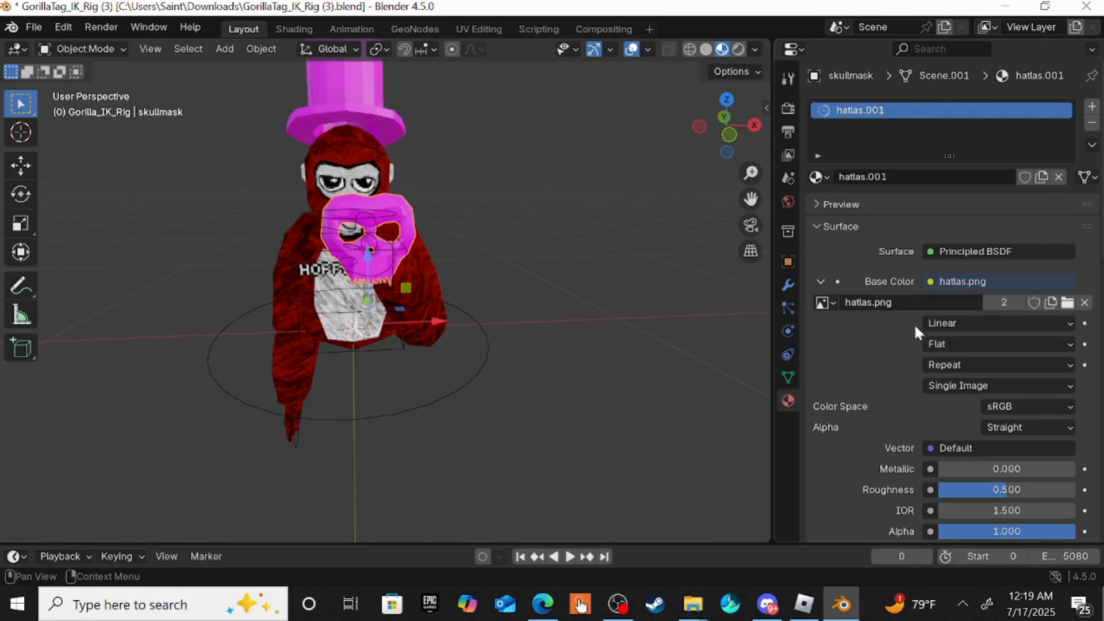
click(1084, 302)
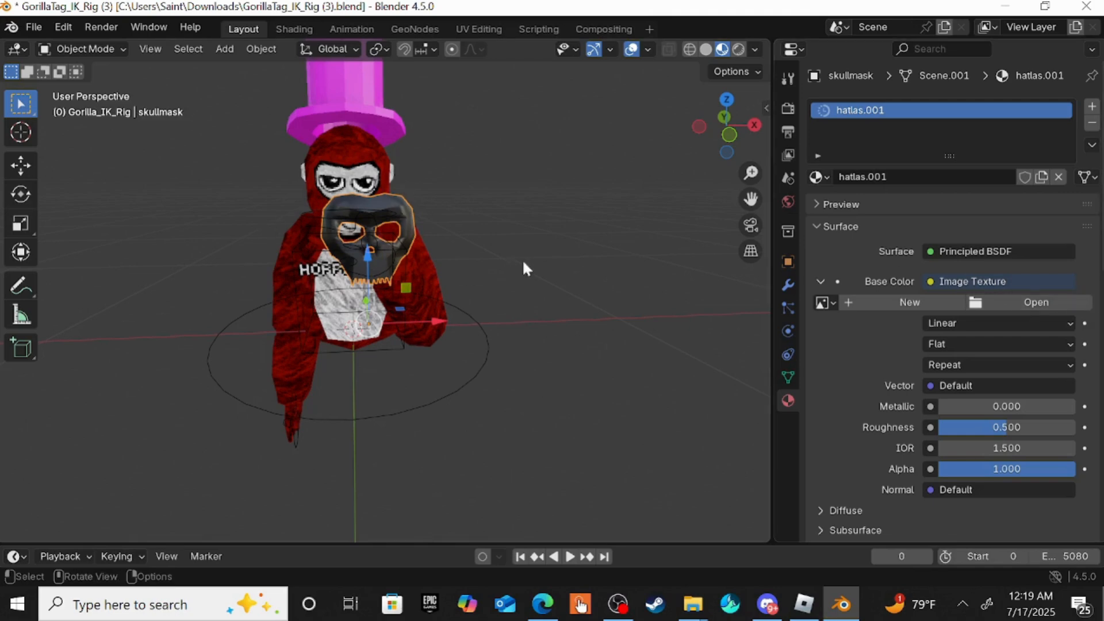
Load Usethisifhatlasdoesn_twork.png from Downloads\Items (1)\Cosmetics as the skull mask's Base Color texture.
click(1061, 305)
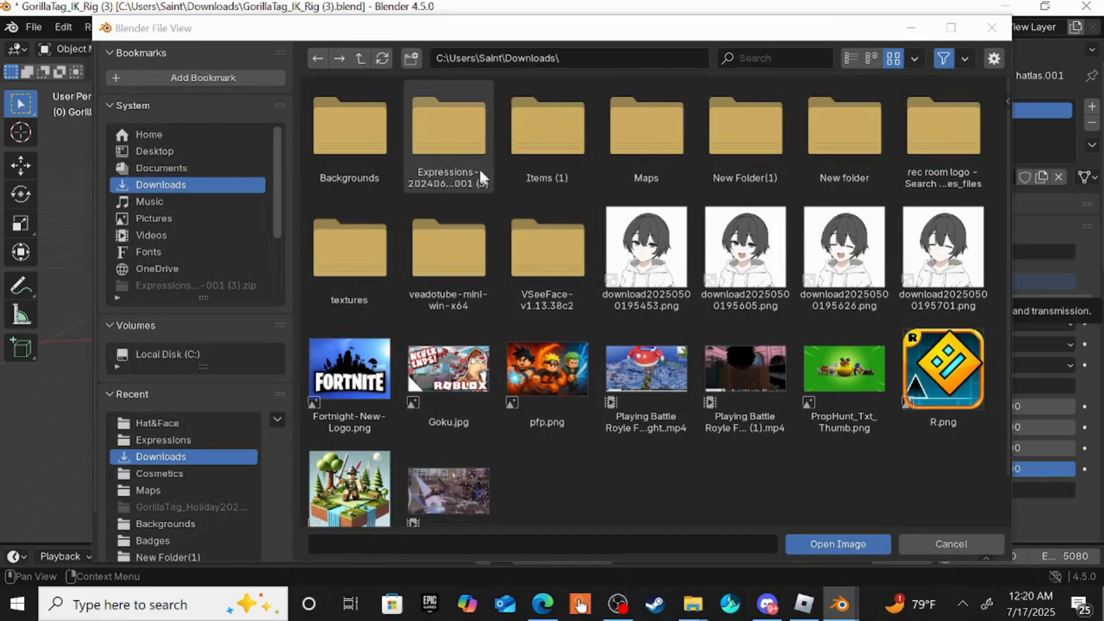
click(548, 173)
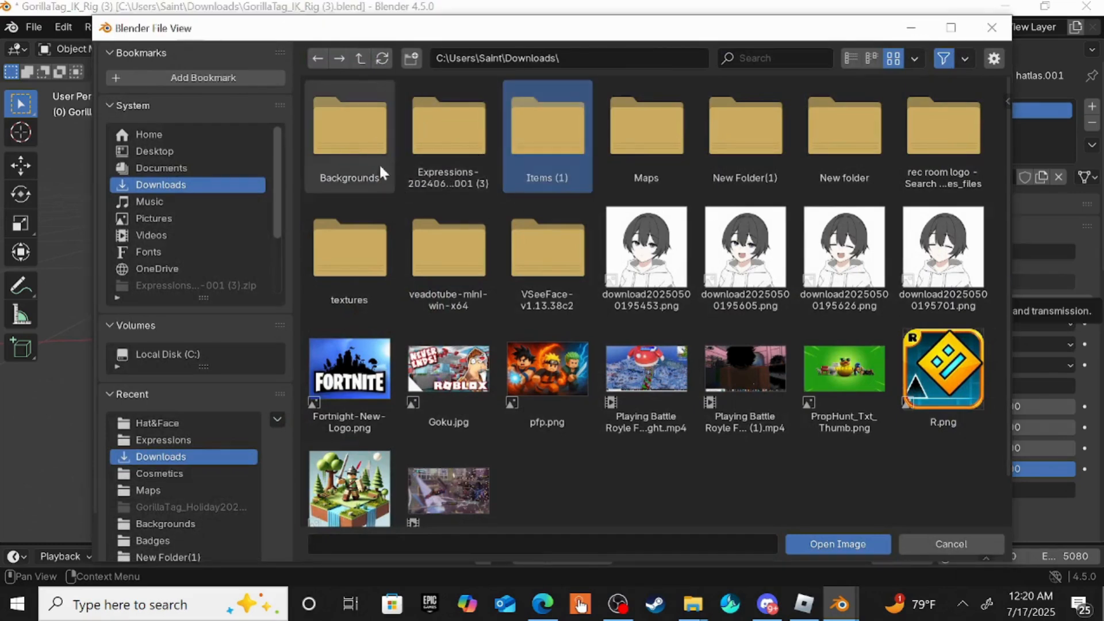
click(858, 552)
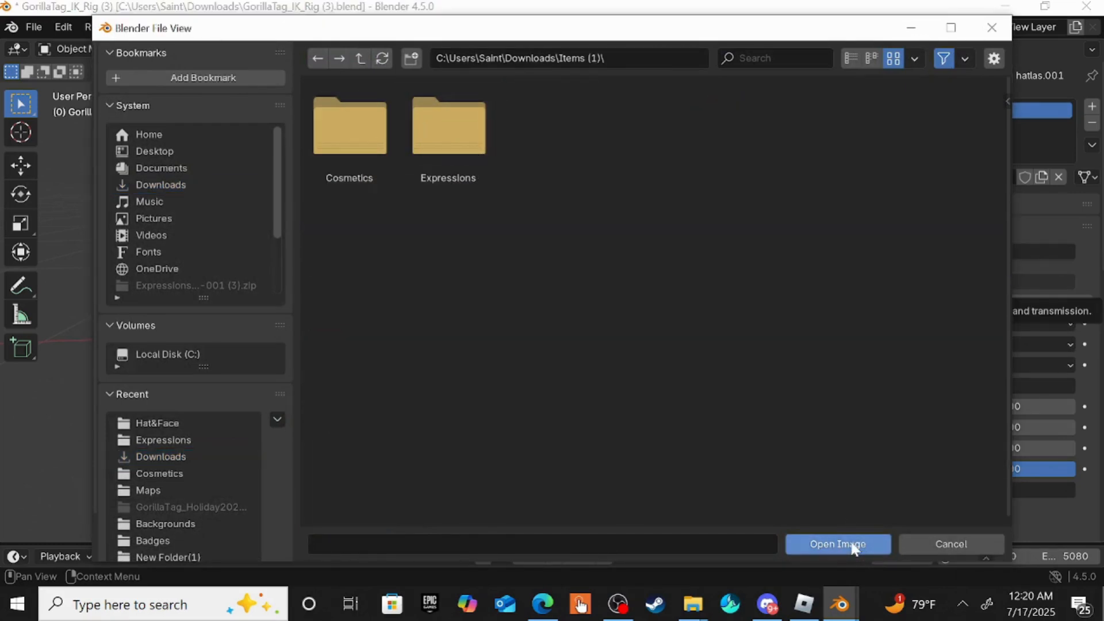
double_click(339, 154)
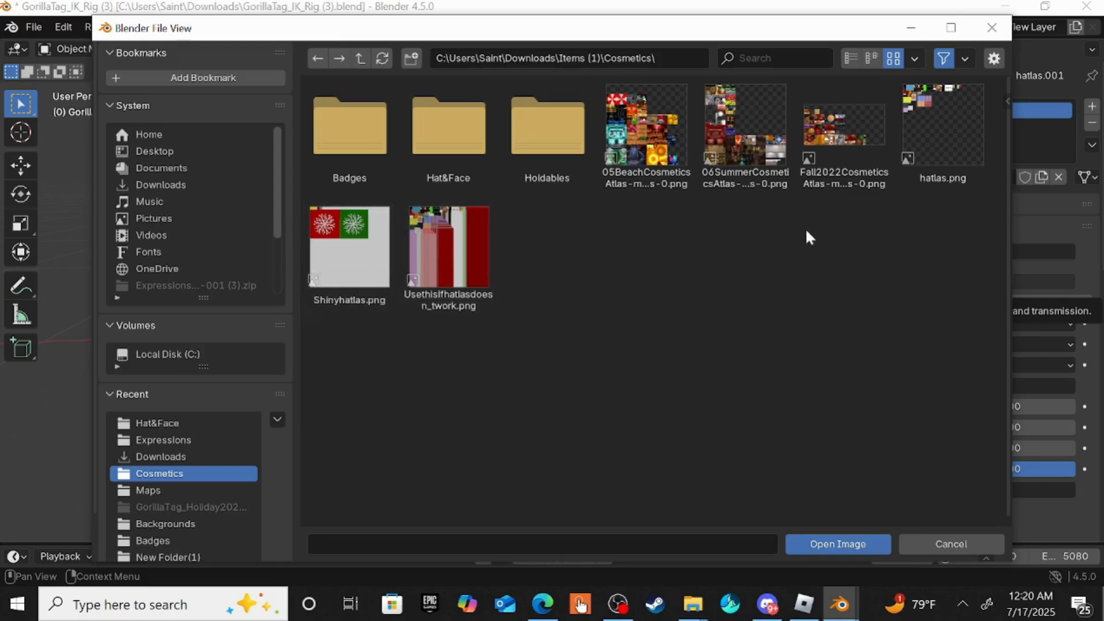
double_click(437, 246)
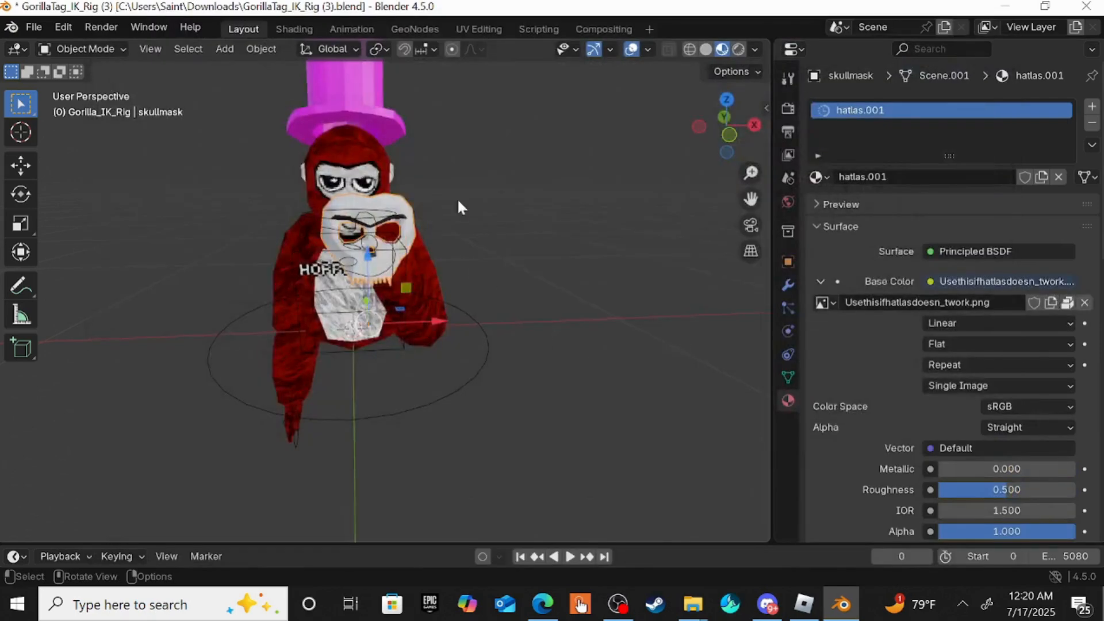
Set the top hat material's Base Color to an Image Texture and unlink hatlas.png from it.
middle_drag(460, 207, 409, 126)
click(361, 98)
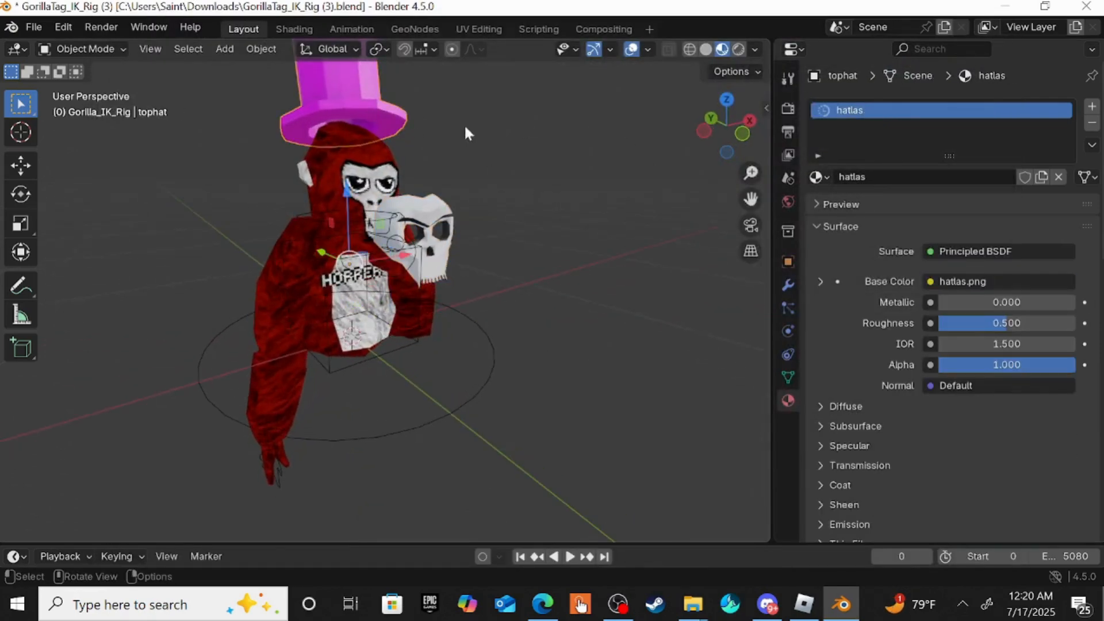
click(930, 281)
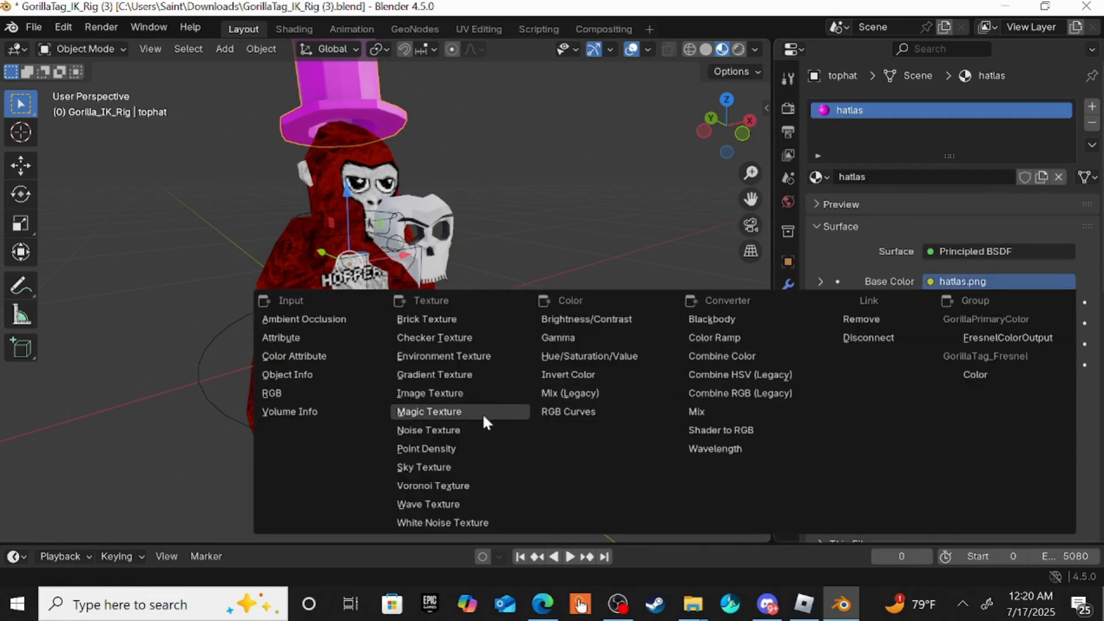
click(453, 392)
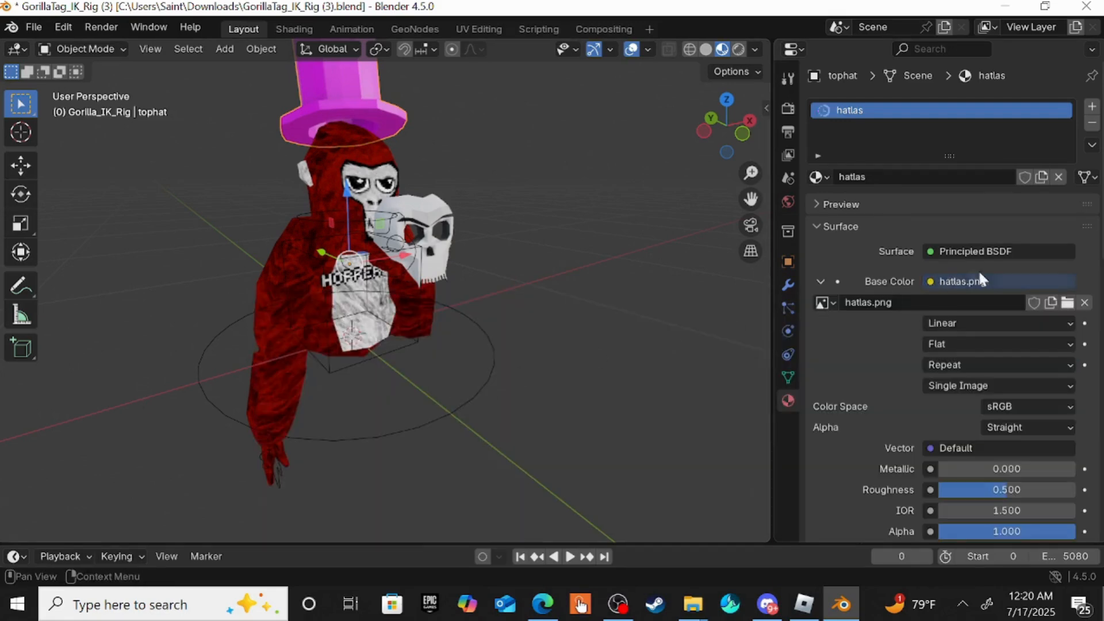
click(1084, 302)
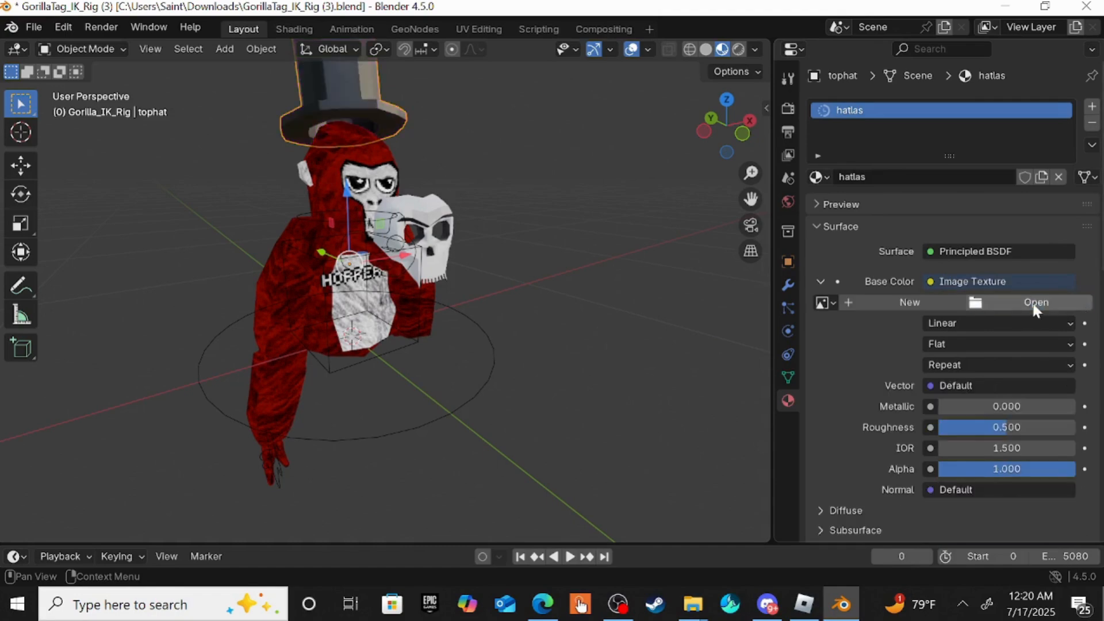
Load Usethisifhatlasdoesn_twork.png from Downloads\Items (1)\Cosmetics as the top hat's Base Color texture.
click(1029, 302)
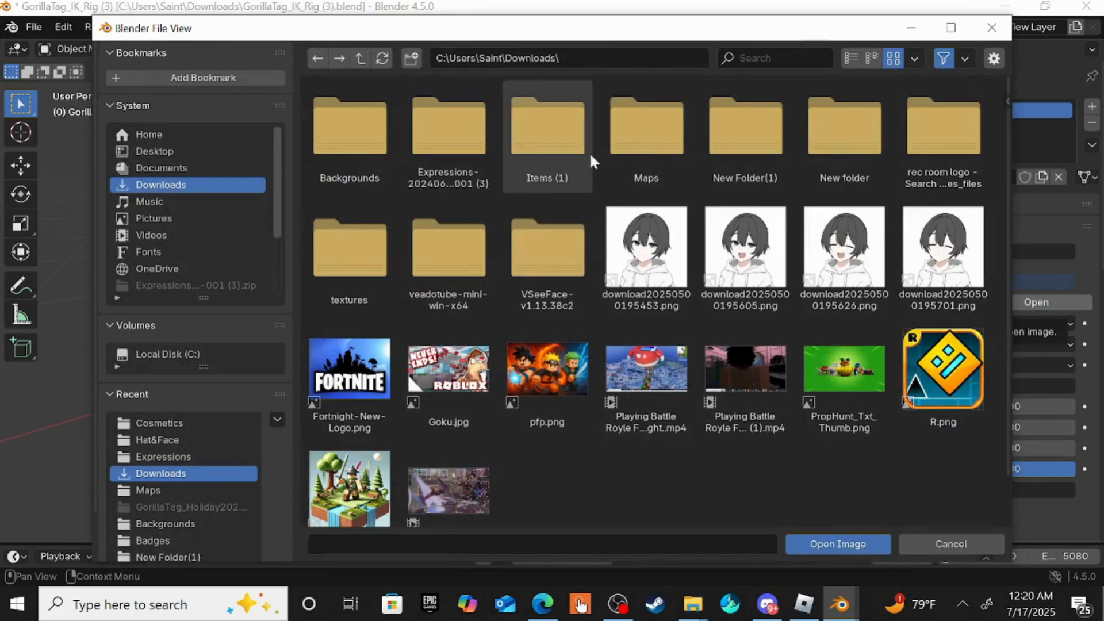
click(589, 156)
click(862, 545)
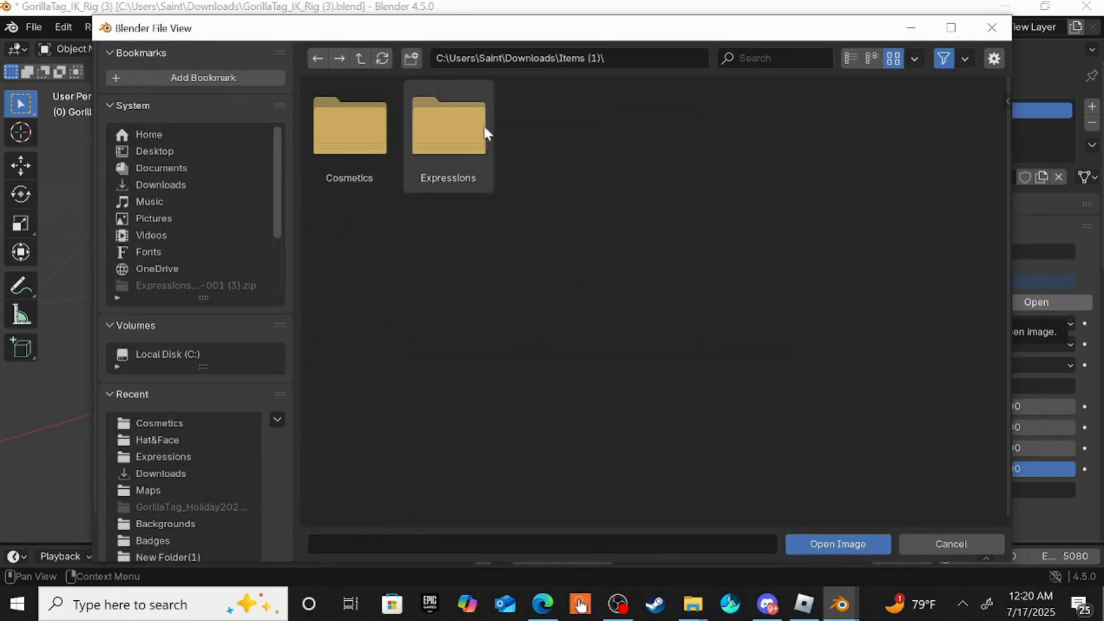
click(338, 168)
click(366, 171)
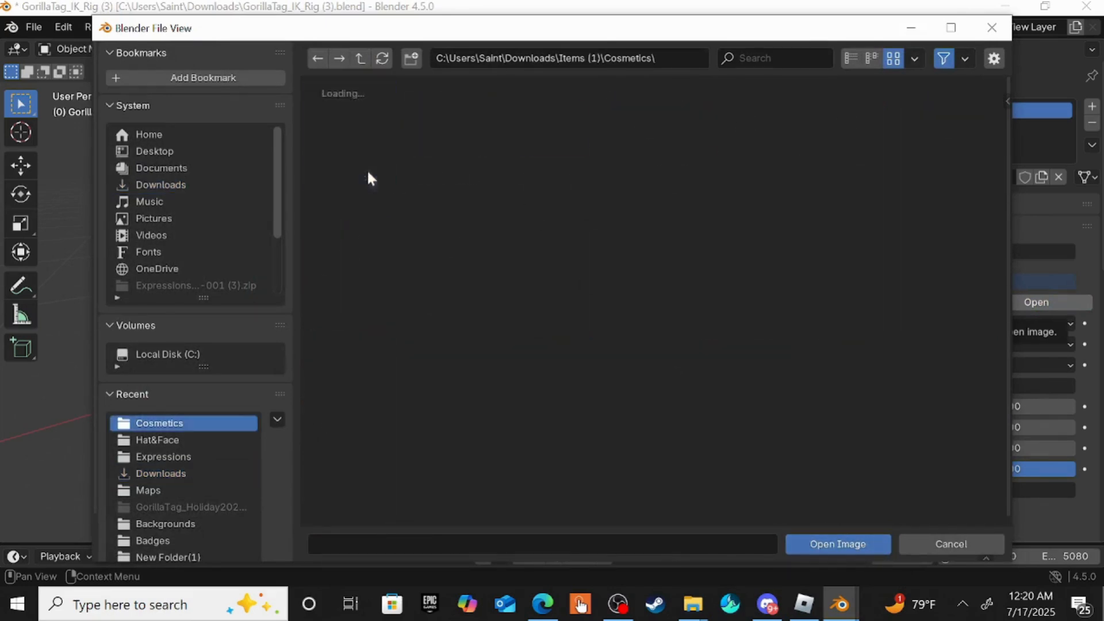
double_click(441, 269)
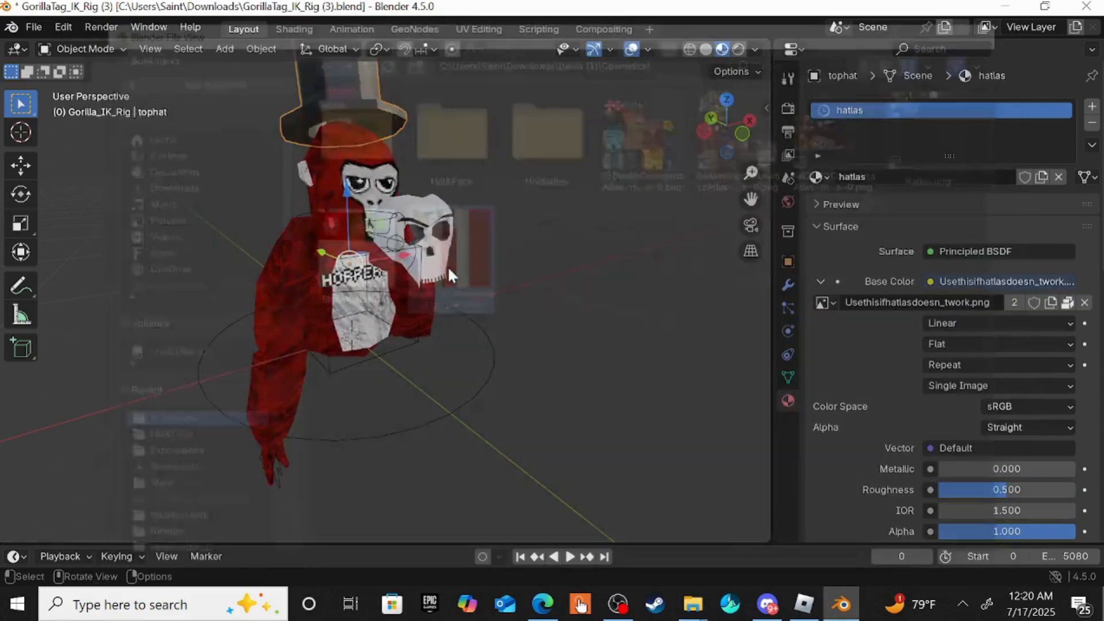
Move the skull mask up and back onto the gorilla's face, centering it along the X axis.
middle_drag(509, 297, 540, 301)
click(418, 242)
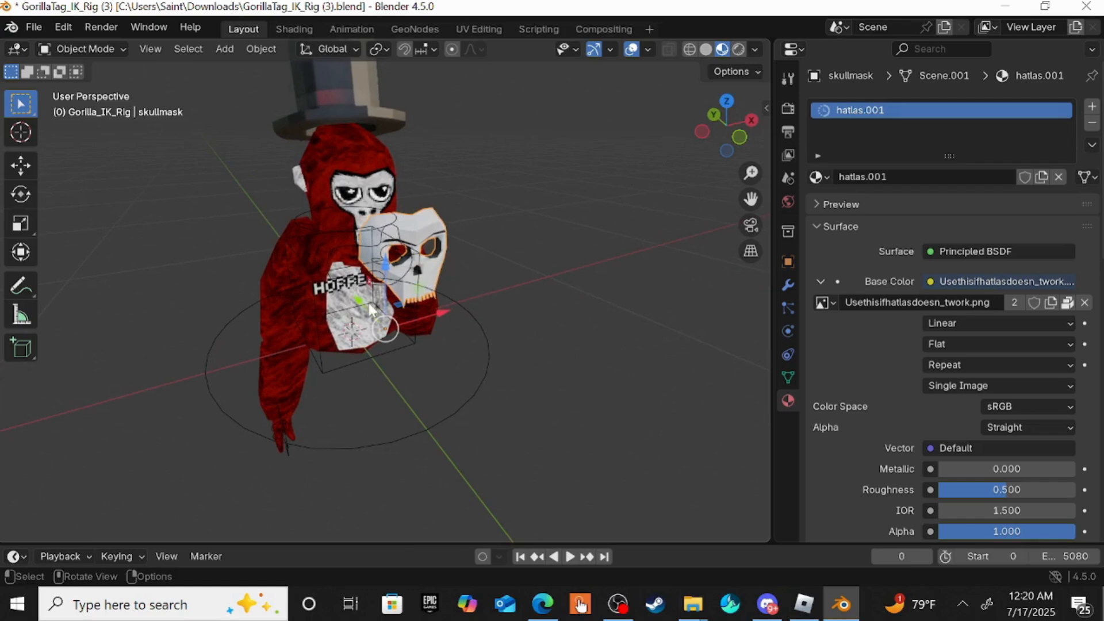
drag(356, 300, 378, 222)
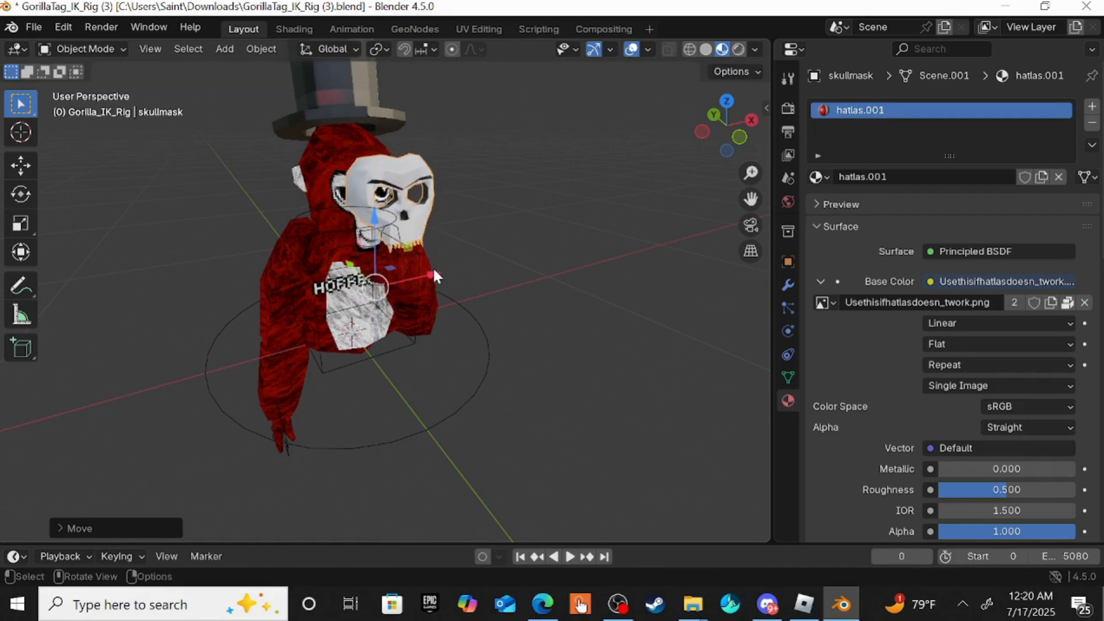
drag(433, 273, 406, 271)
middle_drag(440, 227, 422, 269)
mouse_move(404, 248)
mouse_down()
mouse_move(430, 254)
mouse_move(415, 250)
mouse_up()
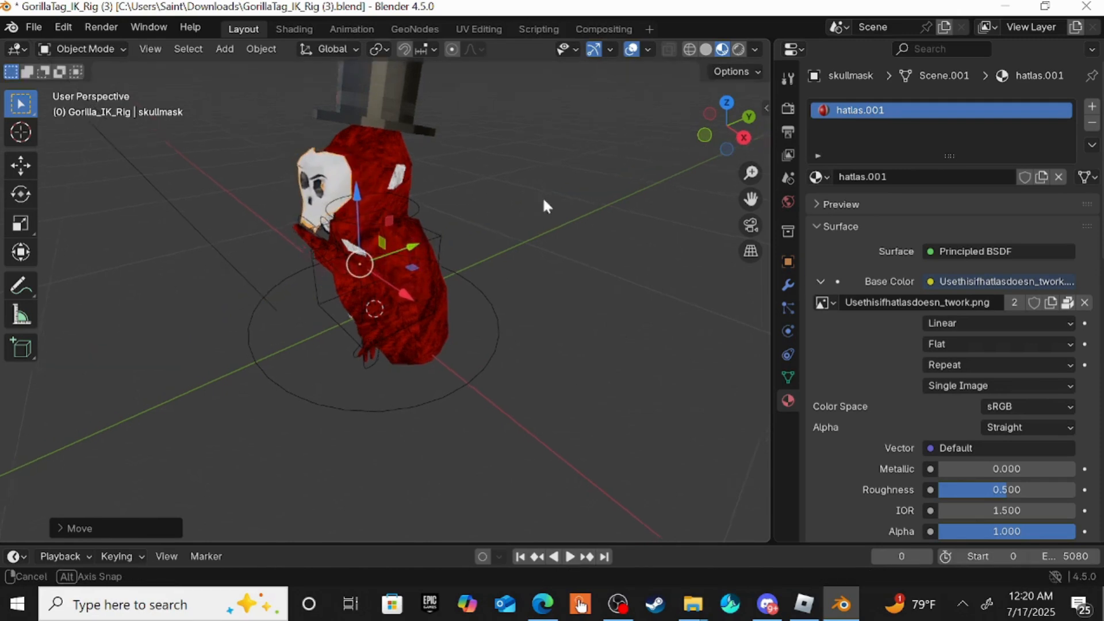
middle_drag(543, 195, 688, 303)
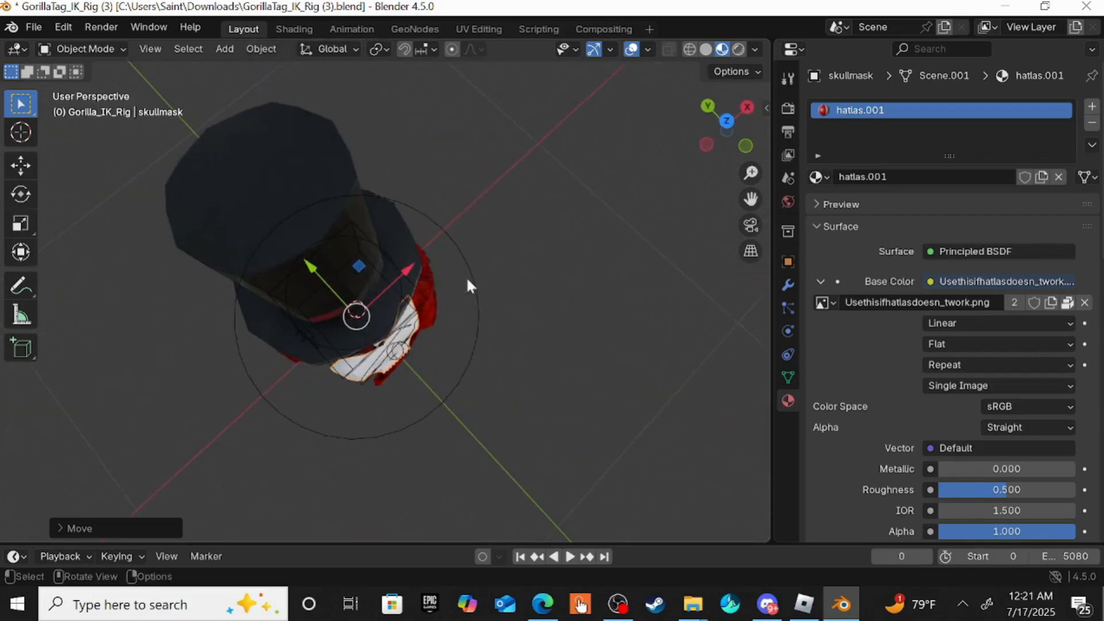
drag(405, 267, 431, 250)
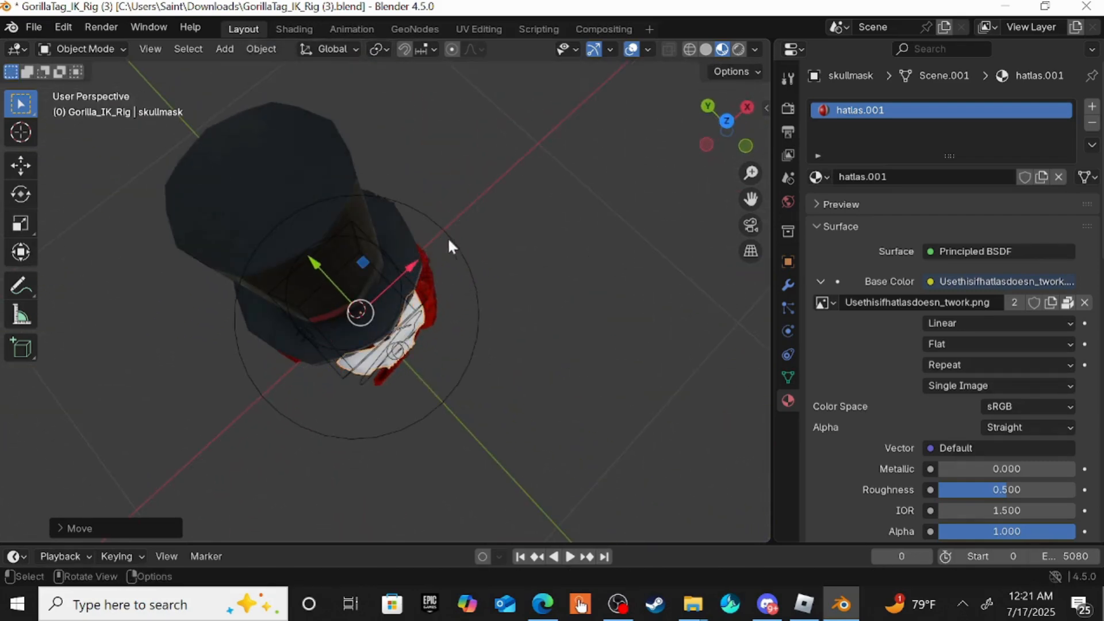
middle_drag(448, 243, 547, 148)
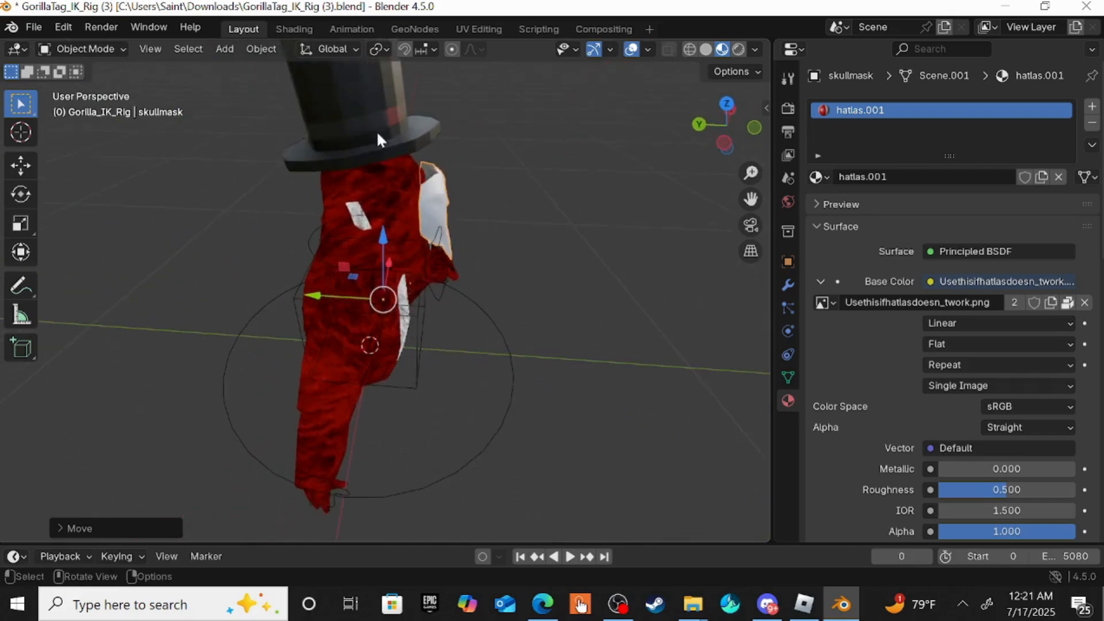
Tilt the skull mask slightly back around the X axis against the face and lower it a little along Z.
click(29, 193)
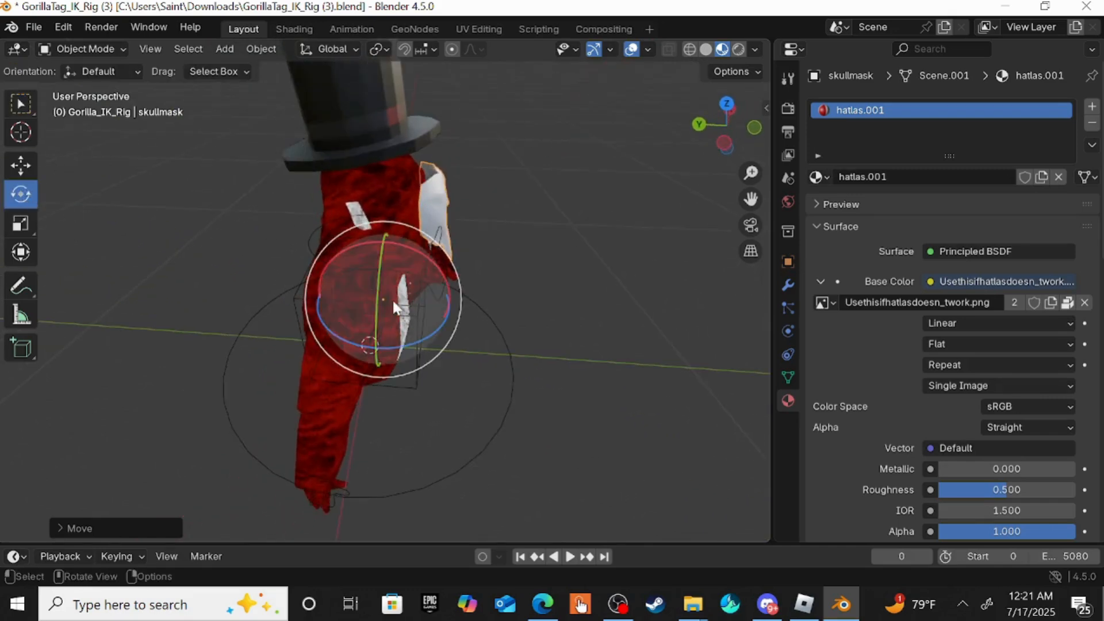
drag(431, 259, 423, 256)
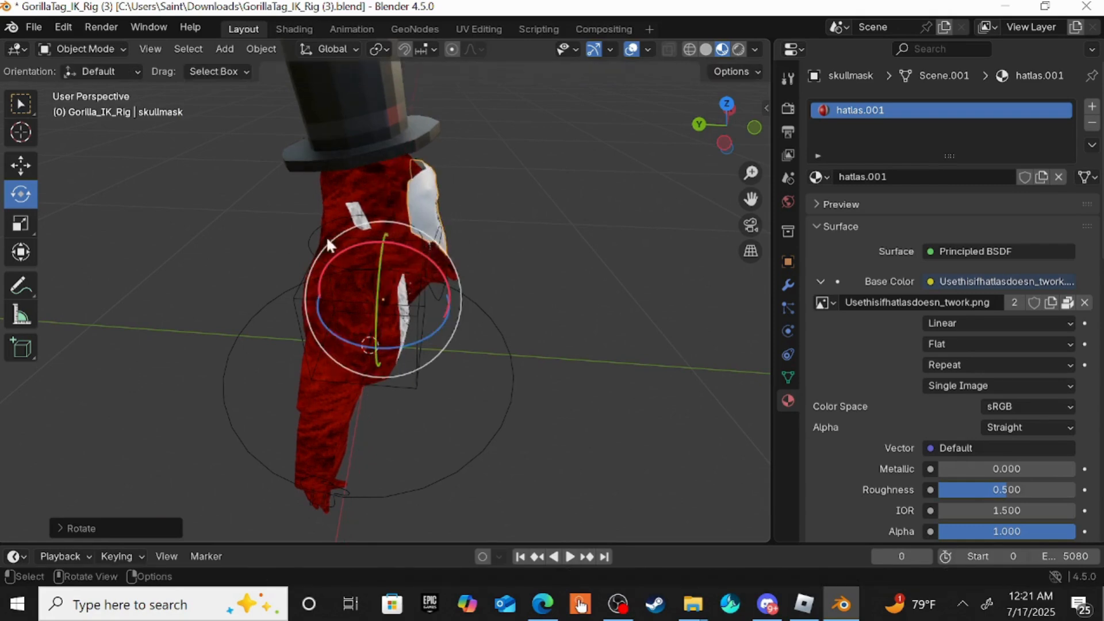
middle_drag(553, 178, 386, 143)
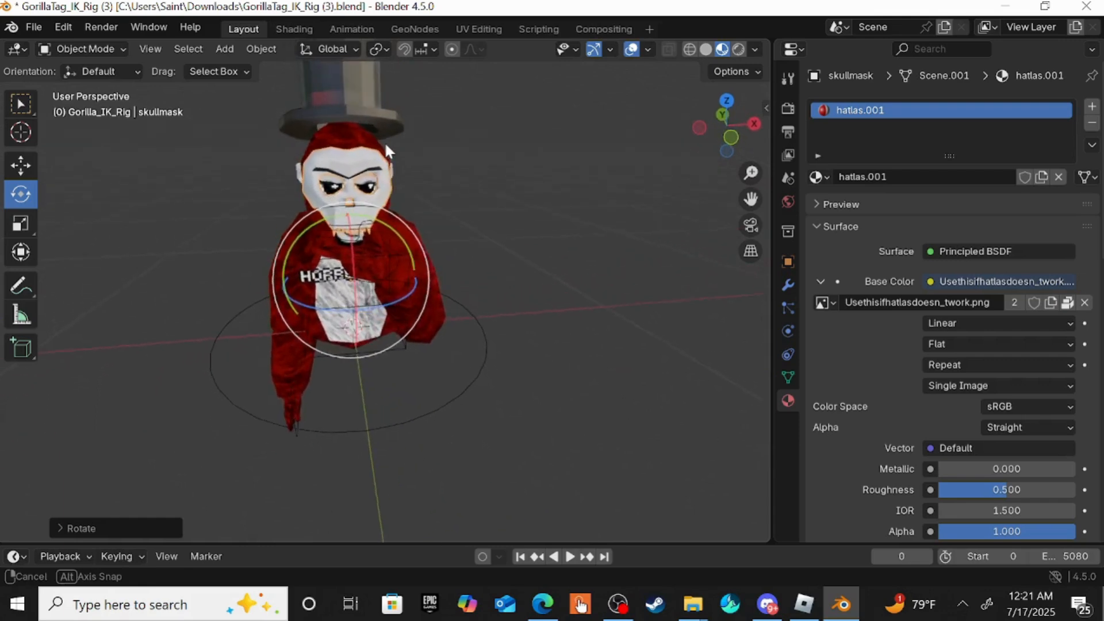
click(23, 165)
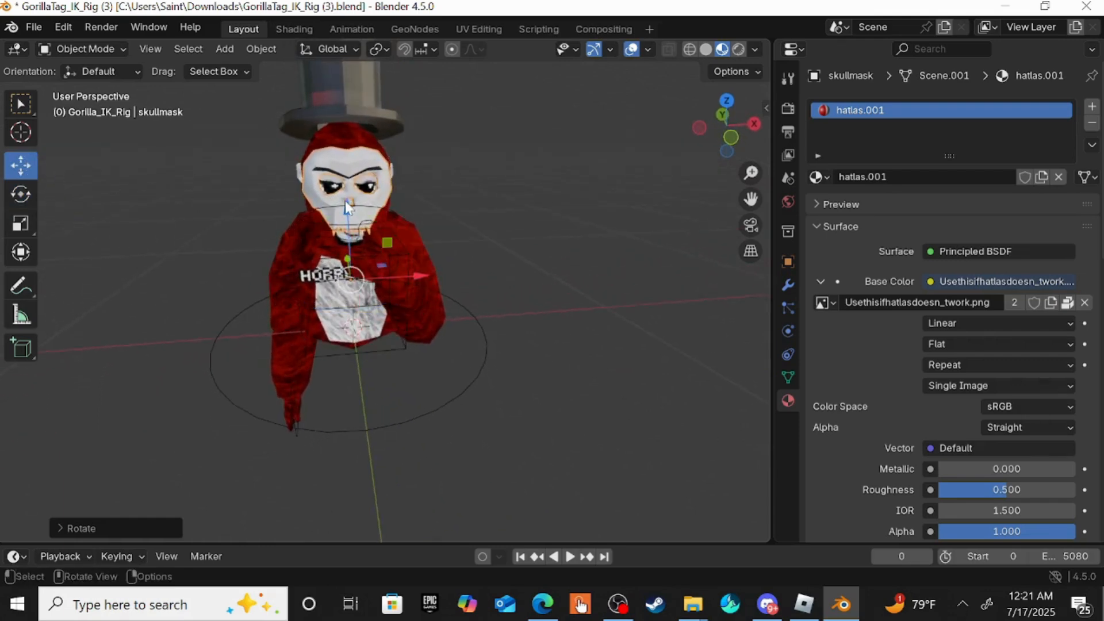
drag(345, 202, 347, 213)
middle_drag(546, 201, 473, 208)
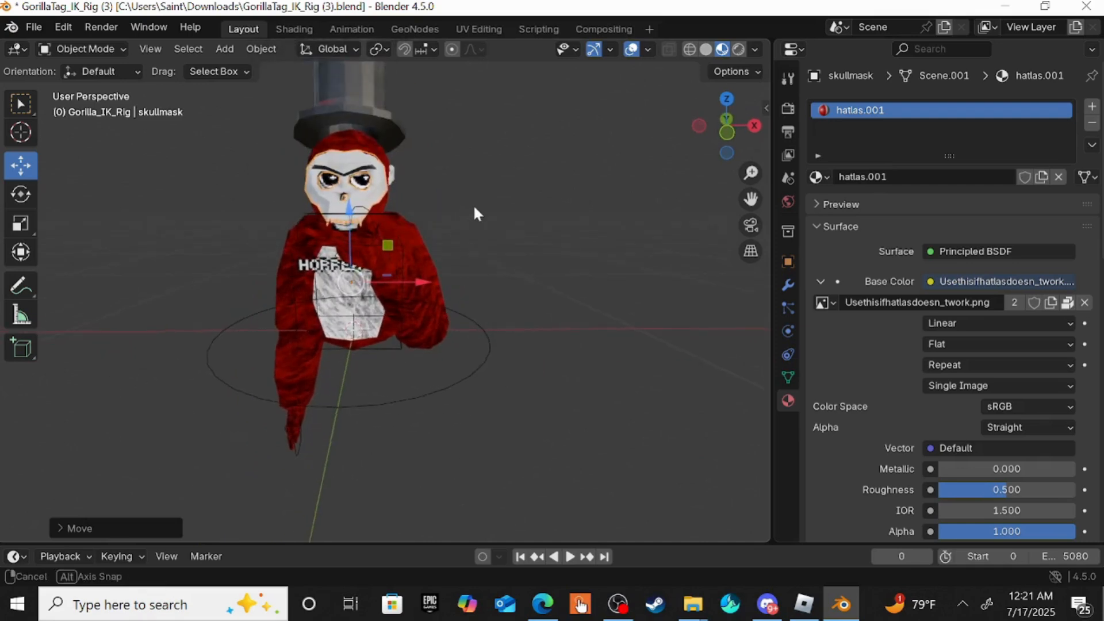
Lower the top hat slightly along Z and tilt it forward around the X axis to fit the gorilla's head.
click(375, 122)
middle_drag(464, 133, 389, 201)
mouse_move(377, 188)
mouse_down()
mouse_move(377, 155)
mouse_move(396, 212)
mouse_move(379, 197)
mouse_up()
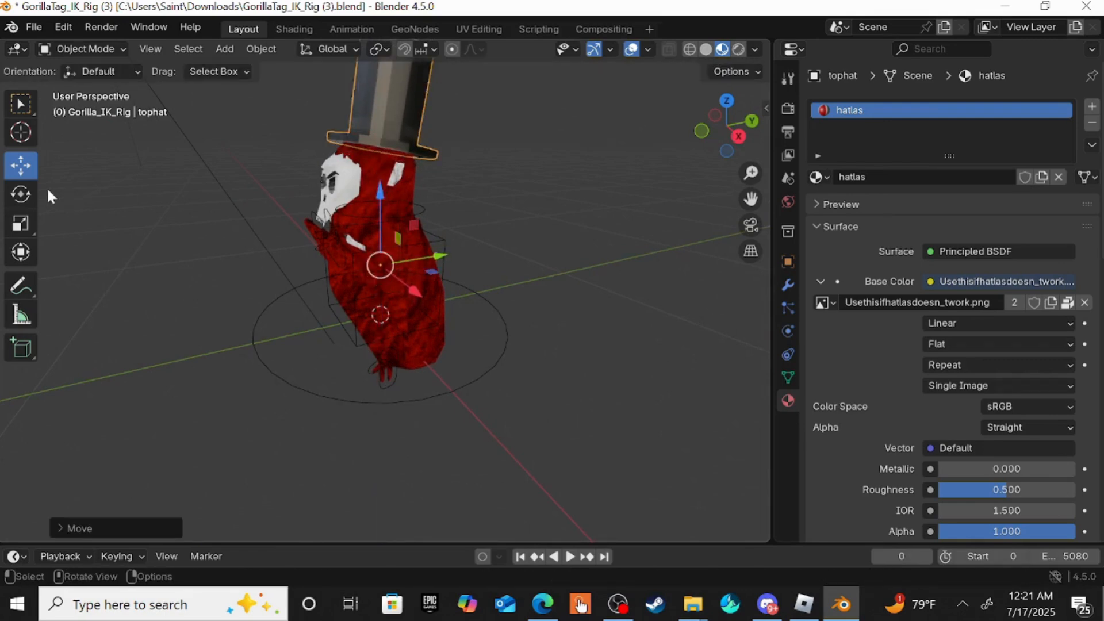
click(33, 196)
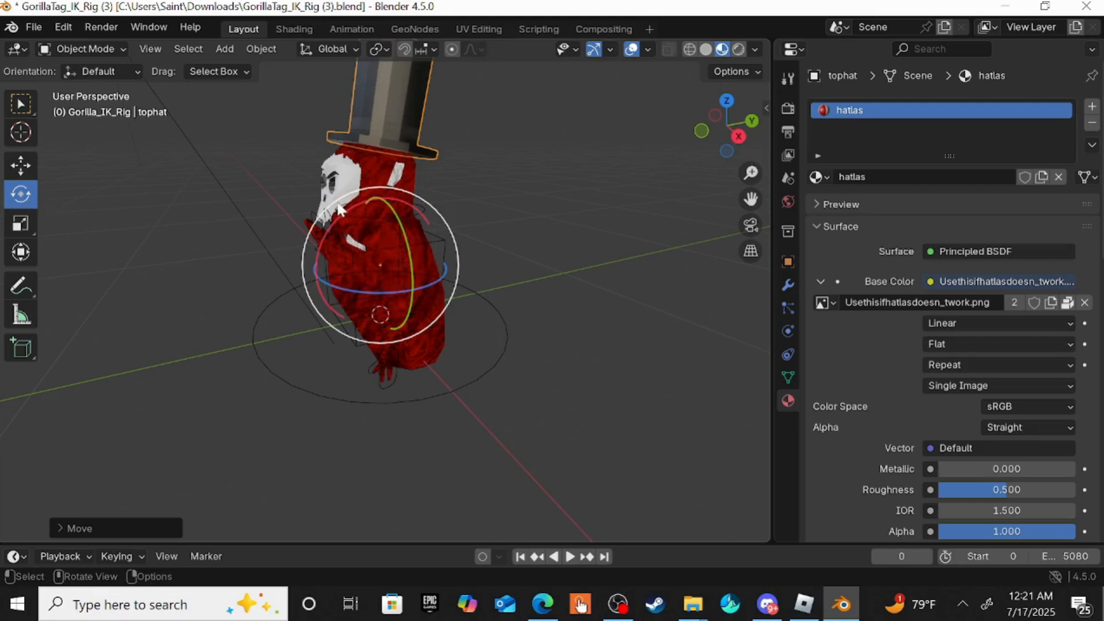
drag(338, 198, 343, 214)
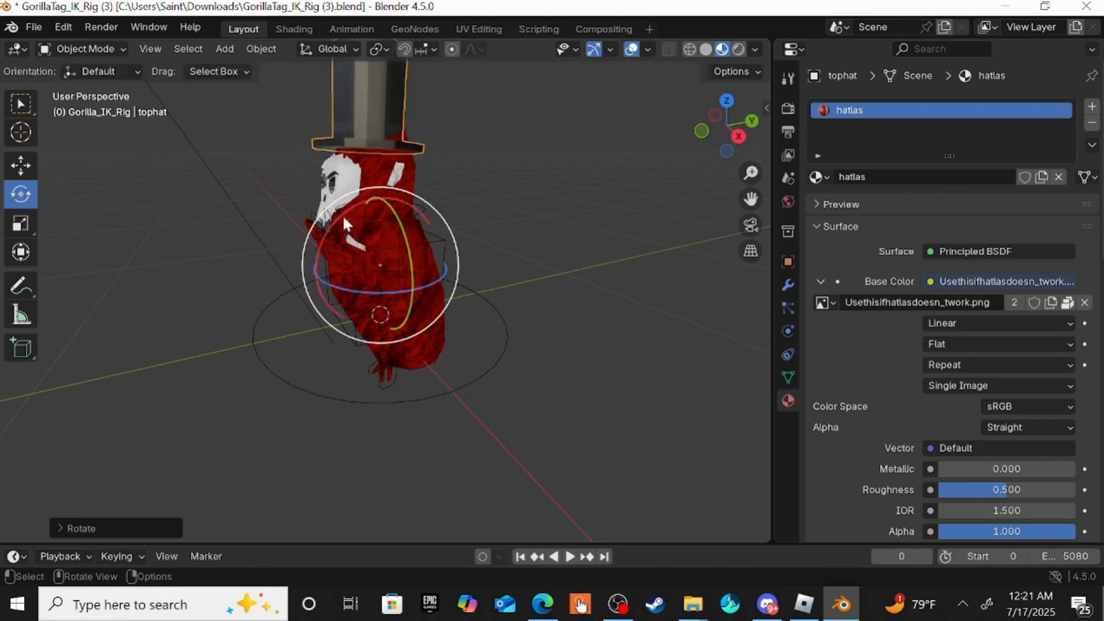
Deselect the top hat and add a camera to the scene.
middle_drag(495, 134, 609, 143)
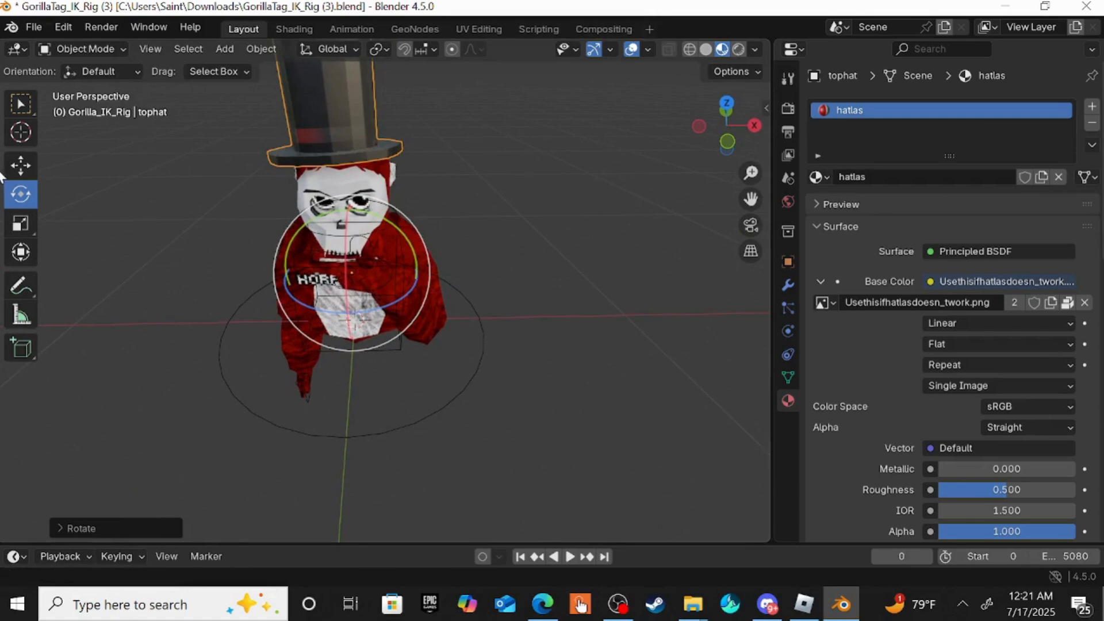
mouse_move(357, 196)
middle_down()
mouse_move(394, 175)
mouse_move(396, 160)
mouse_move(374, 201)
middle_up()
drag(375, 201, 399, 177)
middle_drag(399, 177, 419, 150)
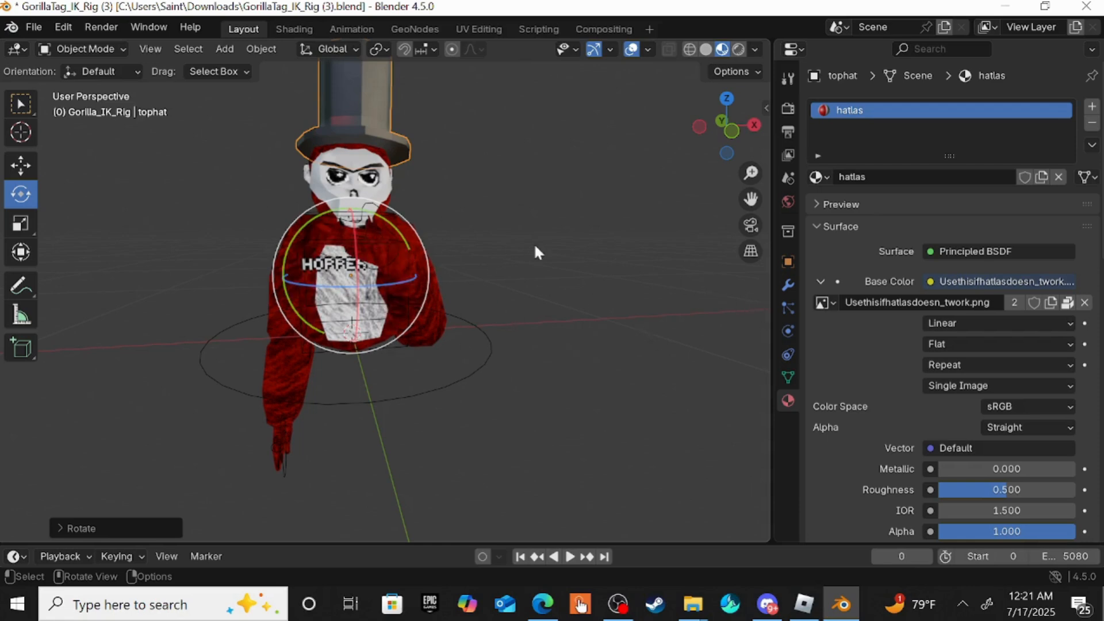
click(552, 166)
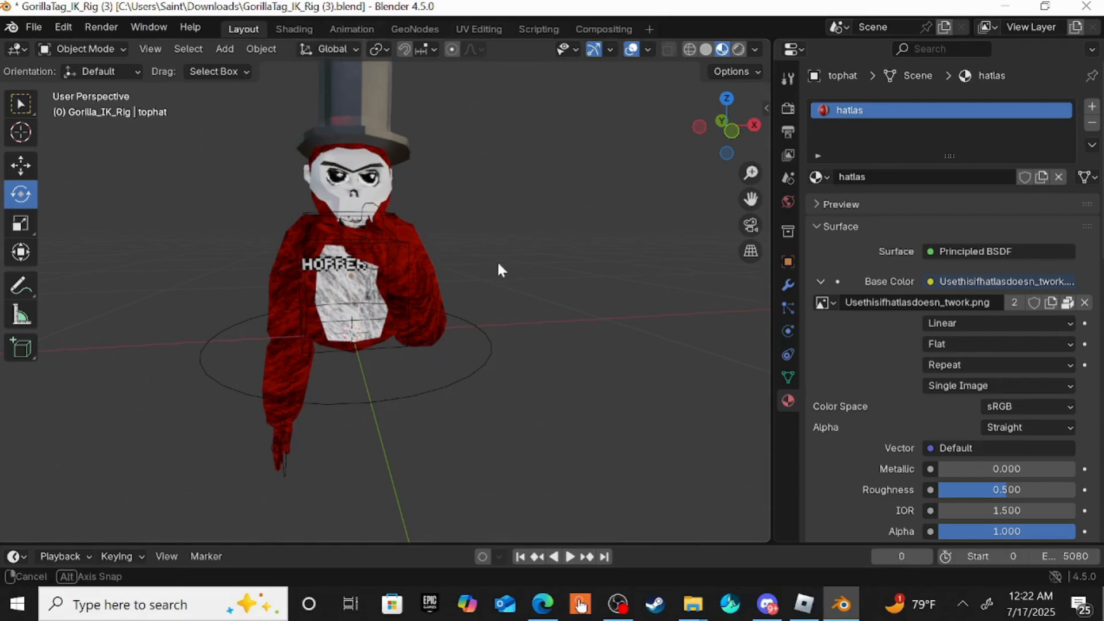
middle_drag(496, 260, 480, 289)
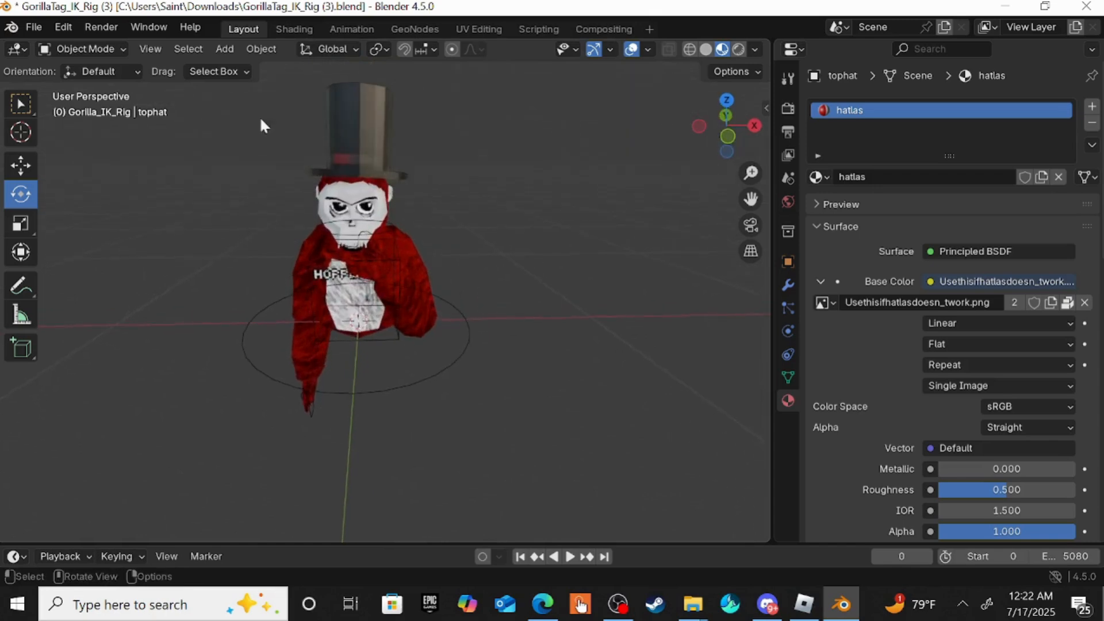
click(230, 51)
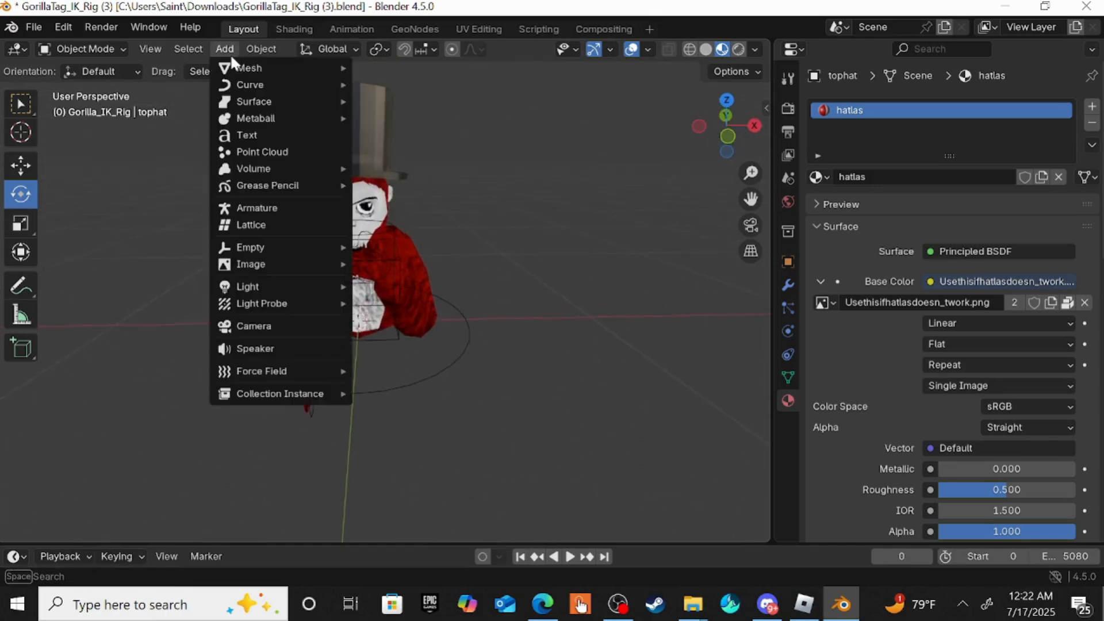
click(276, 326)
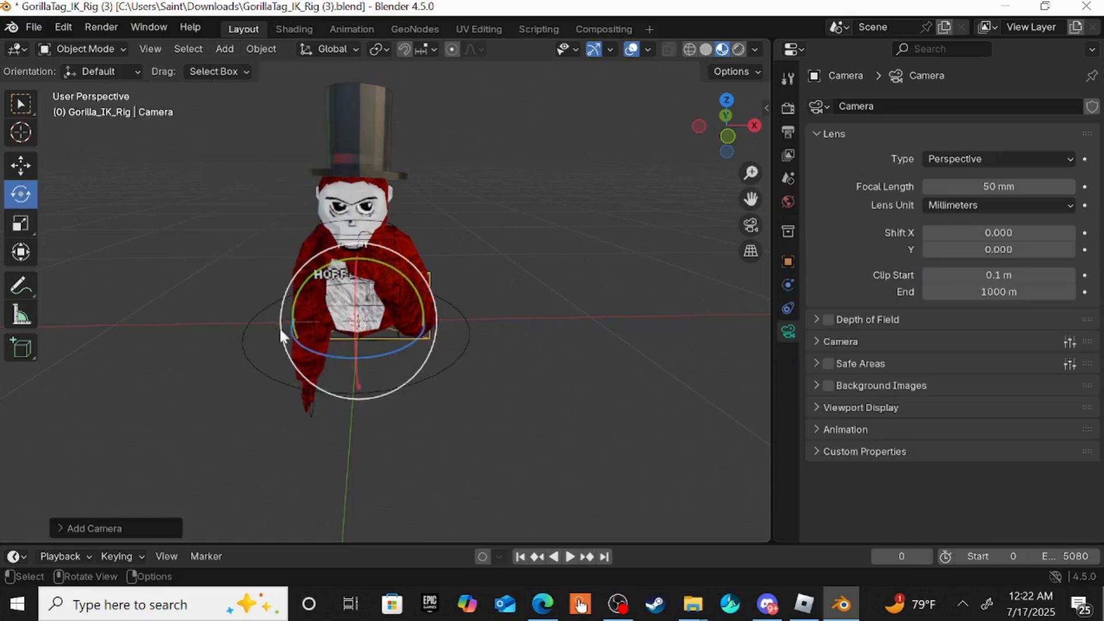
middle_drag(591, 352, 529, 323)
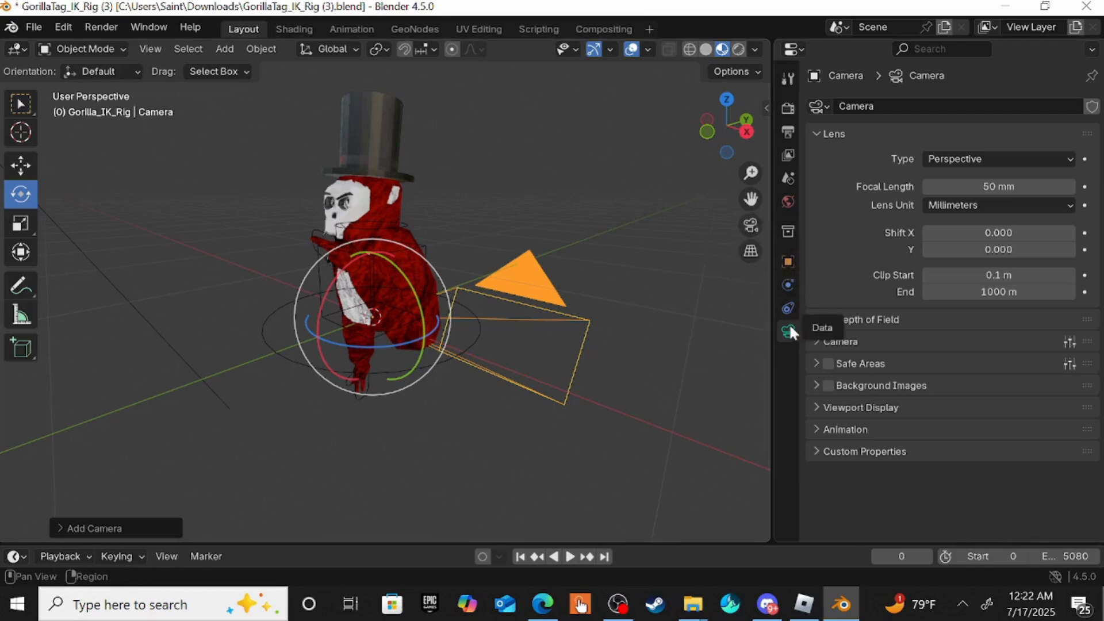
click(786, 113)
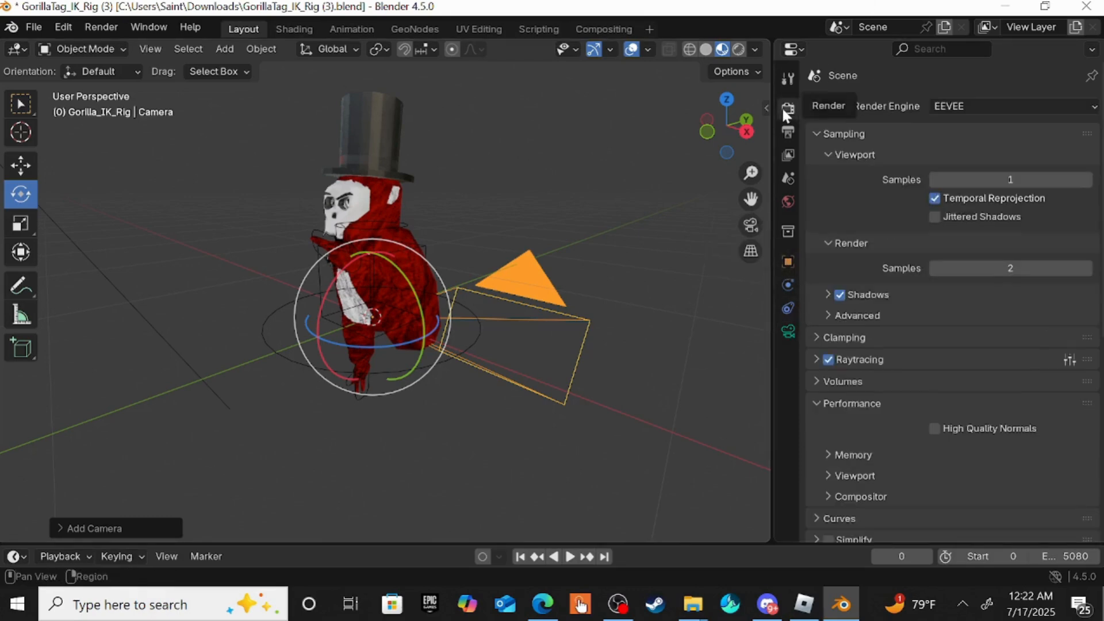
scroll(971, 383, down, 10)
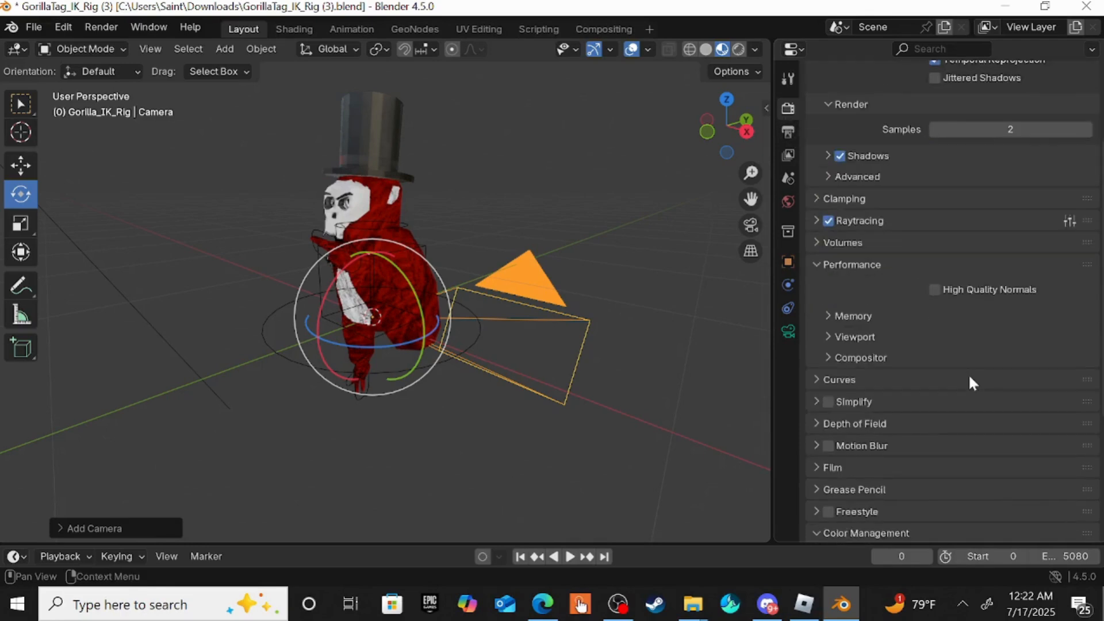
scroll(968, 376, down, 2)
scroll(968, 381, up, 8)
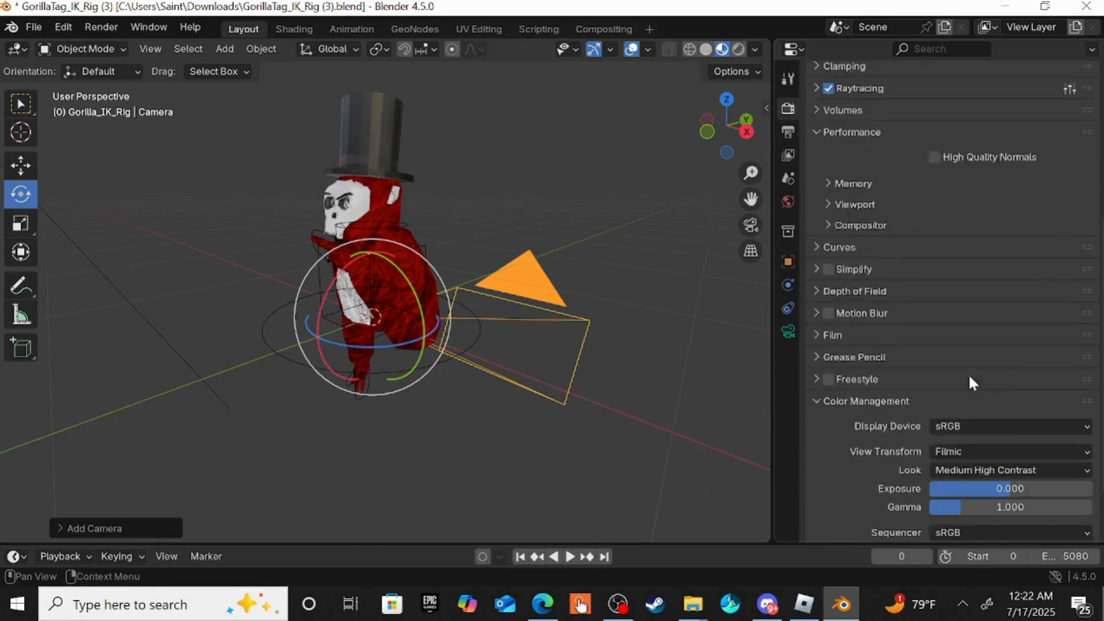
Check what the new camera sees and return to the free perspective view.
click(753, 224)
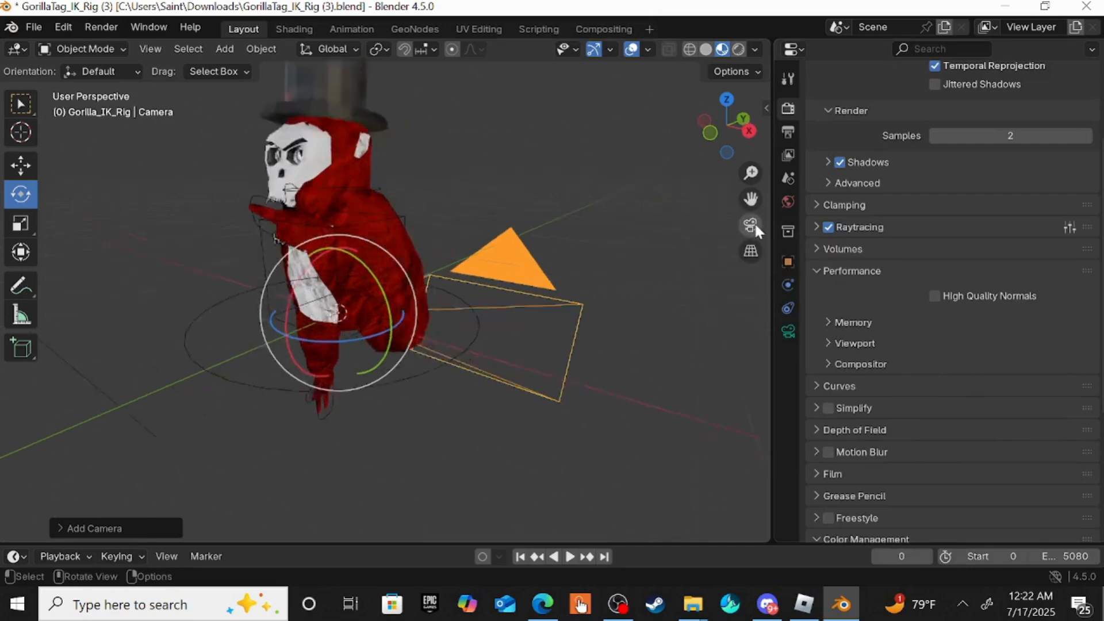
right_click(400, 266)
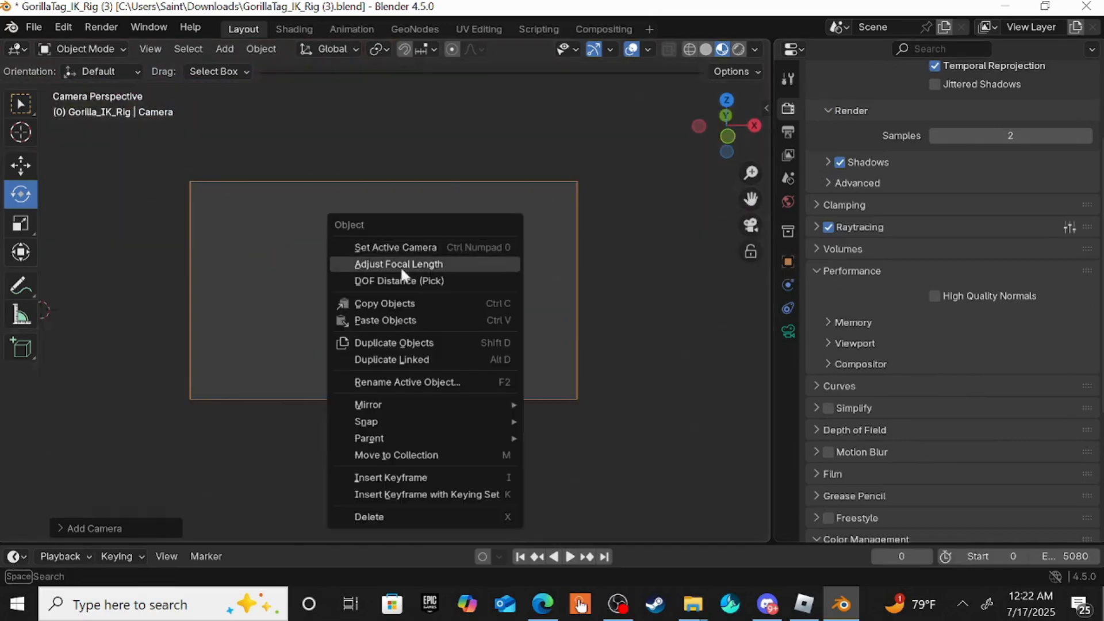
middle_drag(305, 225, 230, 212)
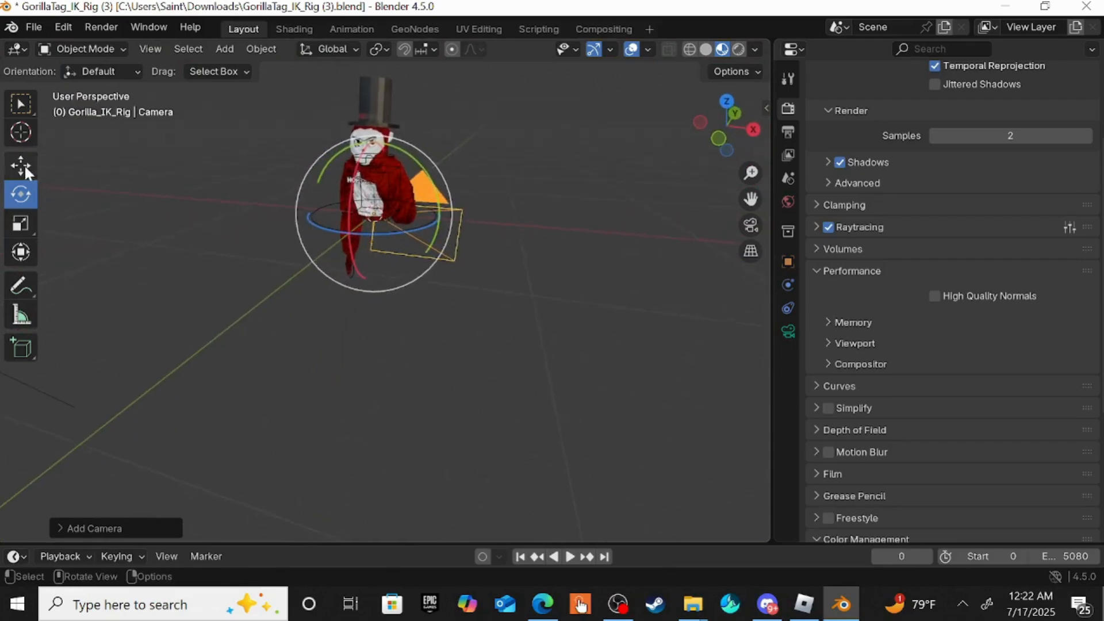
Raise the camera to about 0.53 m along Z and move it in front of the gorilla to about -1.62 m along Y.
click(21, 165)
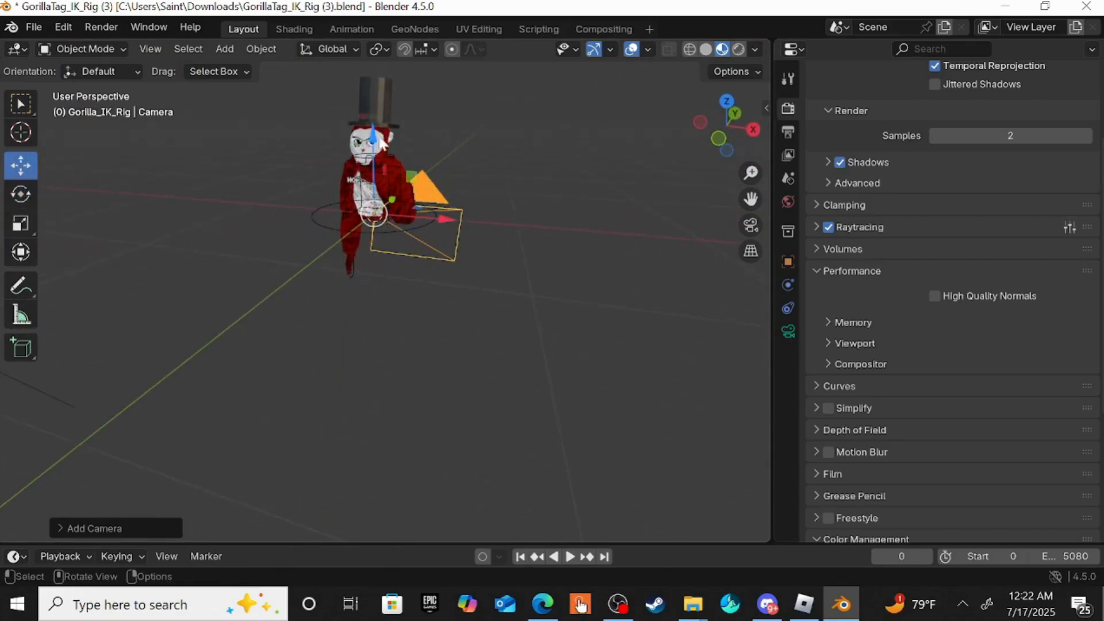
drag(373, 137, 368, 98)
middle_drag(592, 210, 379, 253)
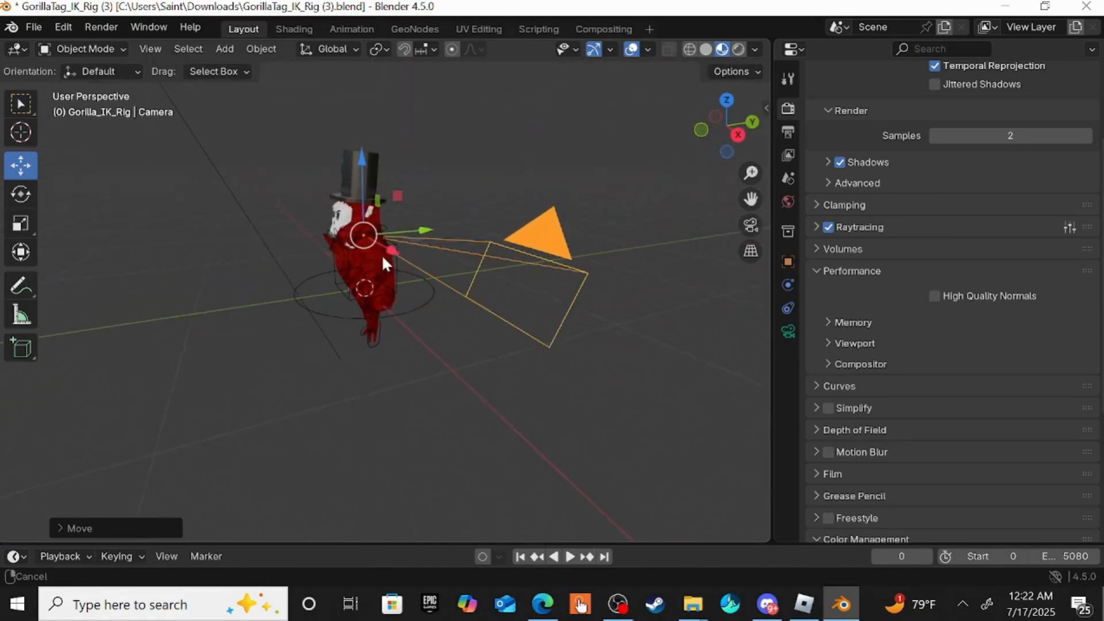
drag(363, 164, 347, 126)
drag(429, 205, 23, 223)
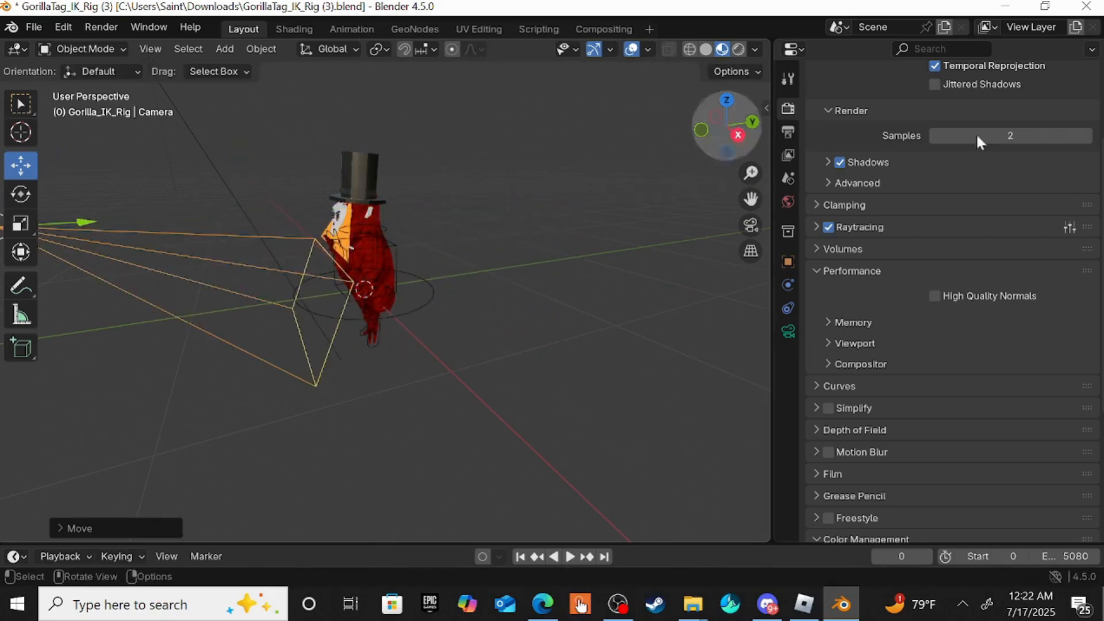
Turn on the Camera to View lock and look through the camera.
click(764, 107)
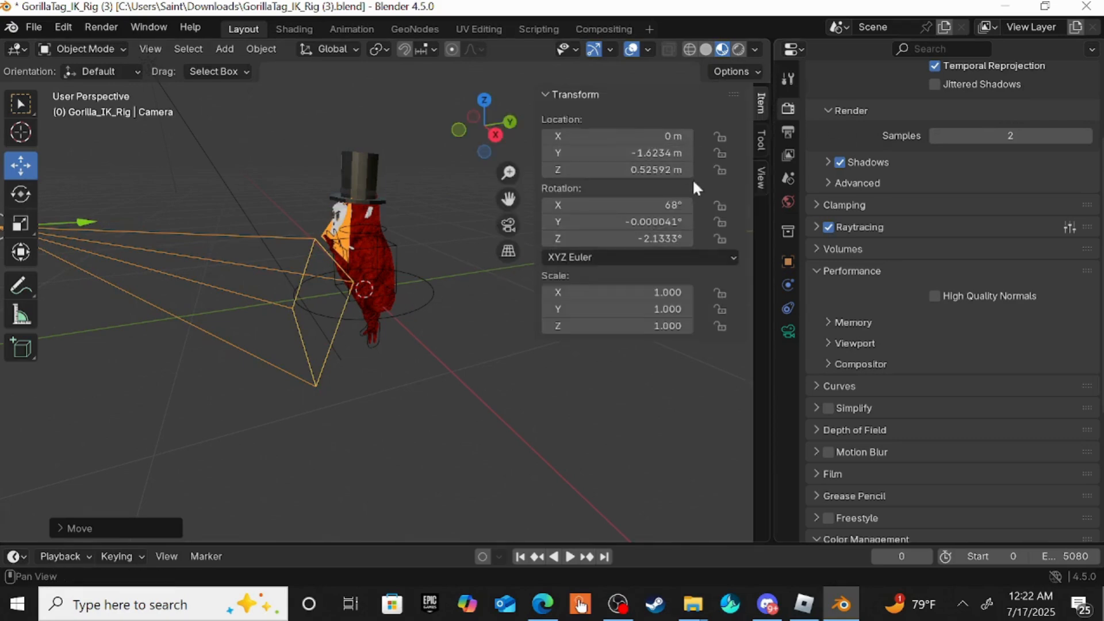
click(761, 179)
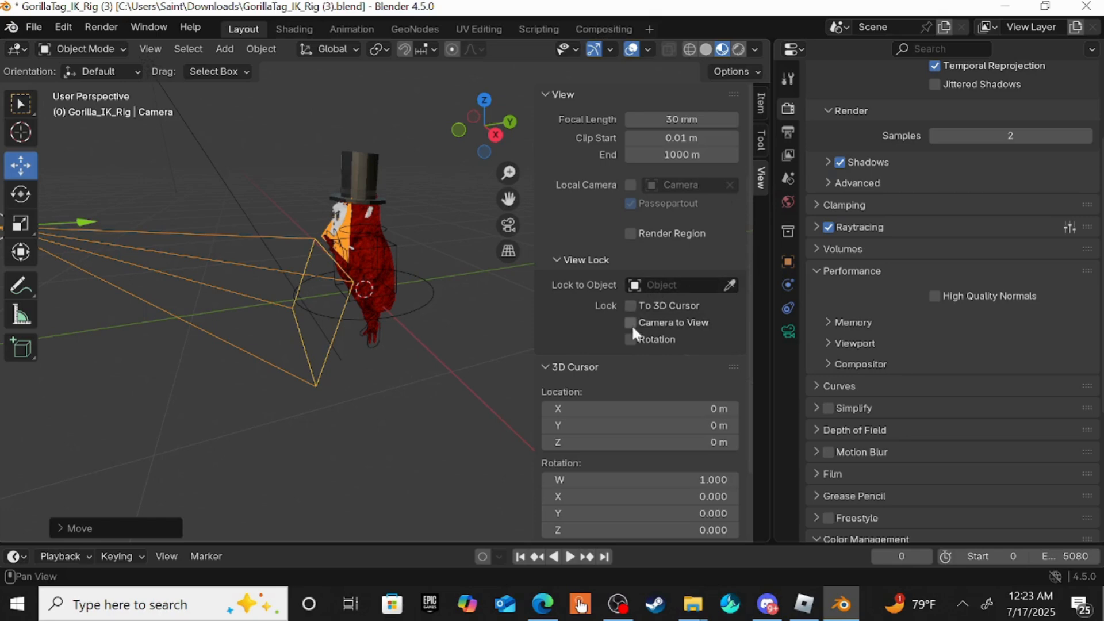
click(457, 370)
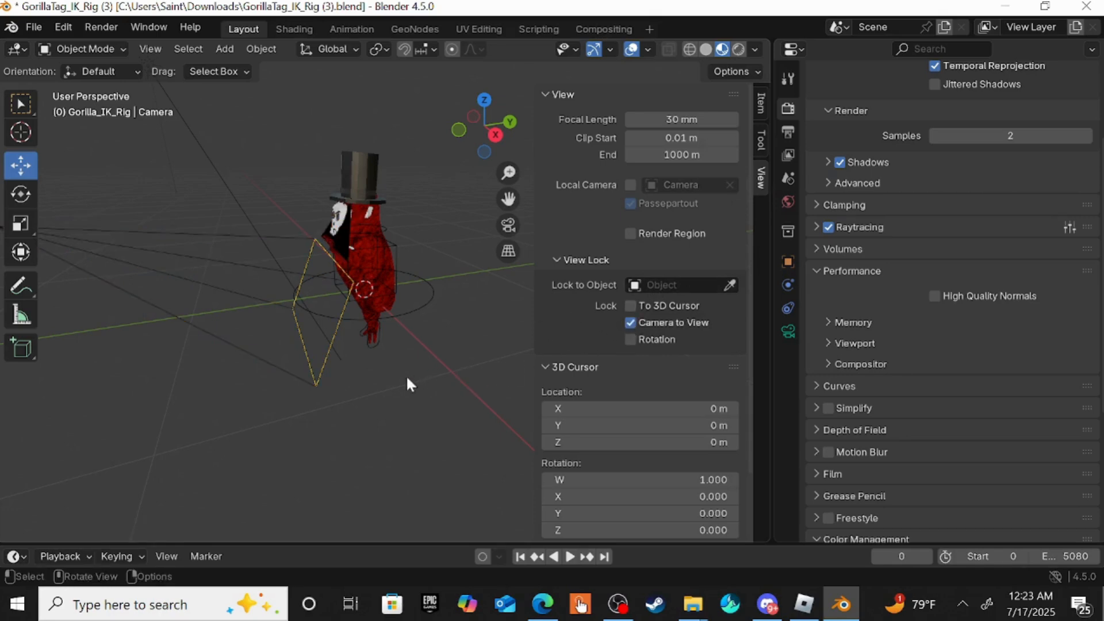
click(508, 225)
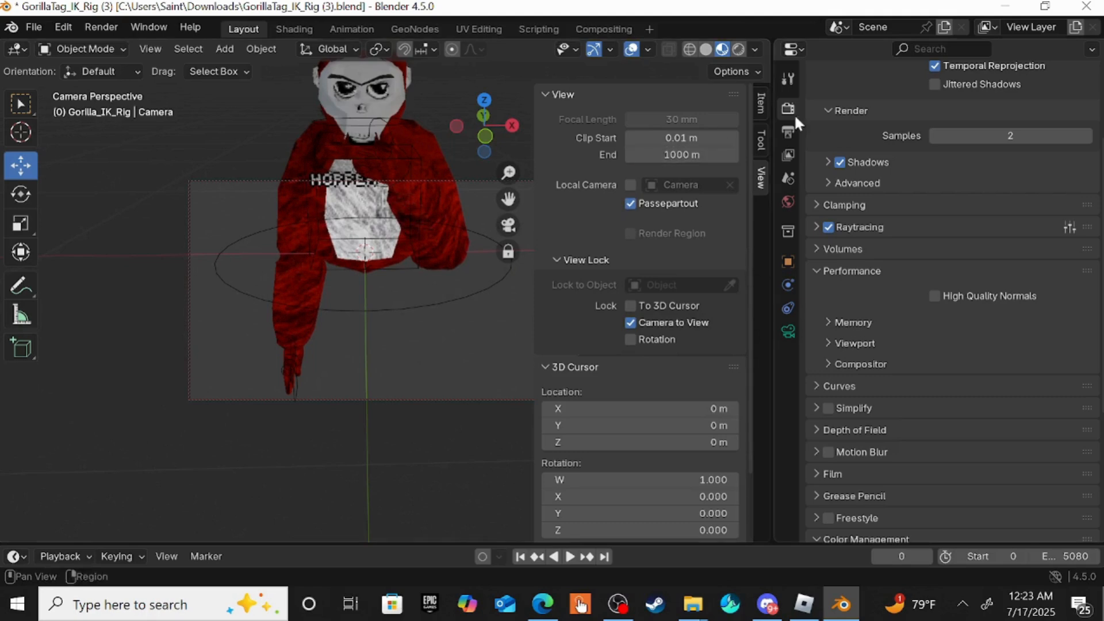
Reframe the locked camera farther back and at a slight angle so the gorilla's top hat, face and torso fit inside the frame.
click(553, 95)
click(572, 115)
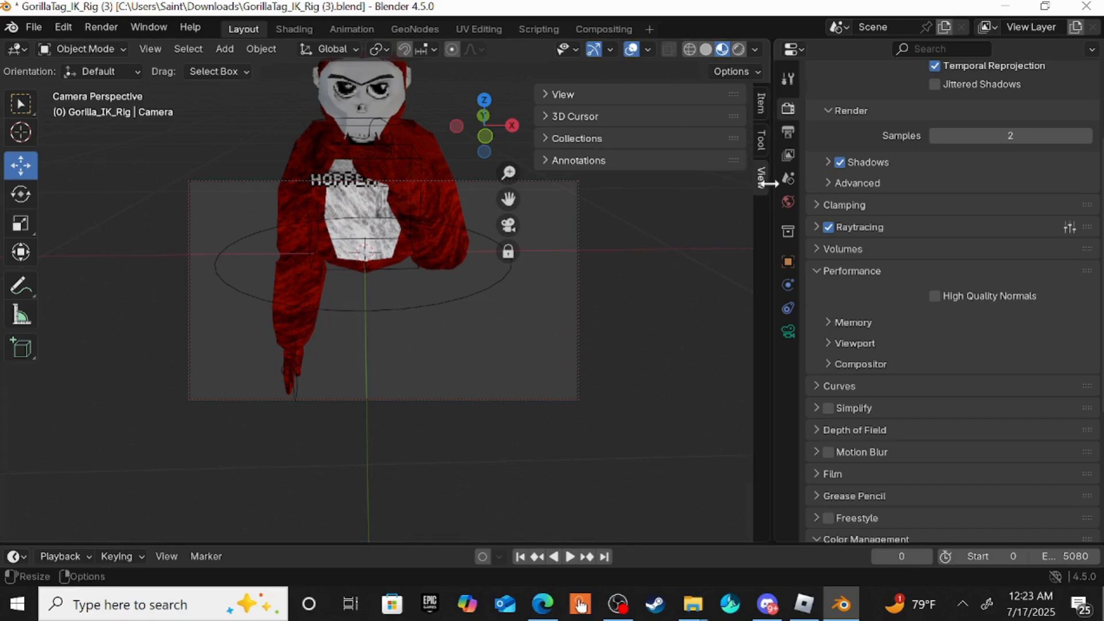
middle_drag(407, 325, 461, 357)
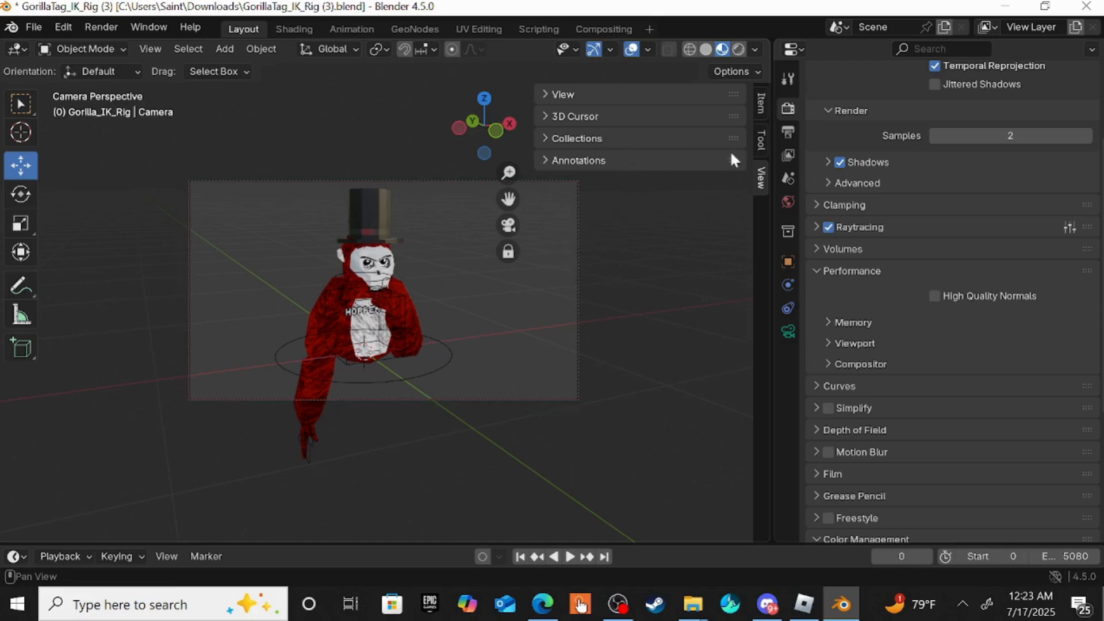
Turn off the Camera to View lock and leave the camera view.
click(600, 96)
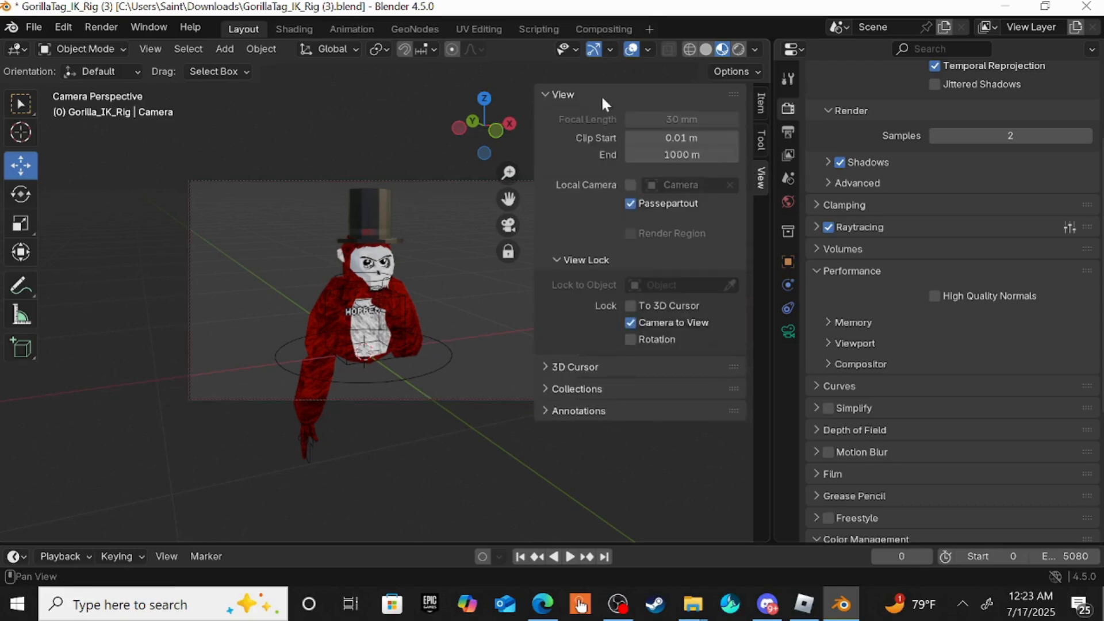
click(630, 322)
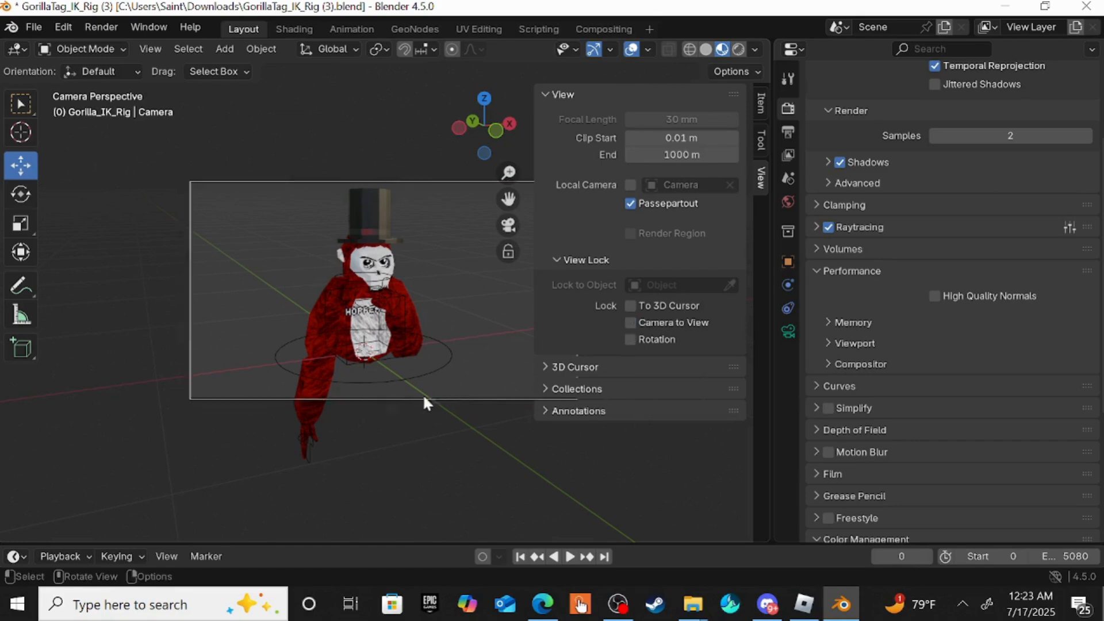
middle_drag(423, 394, 322, 379)
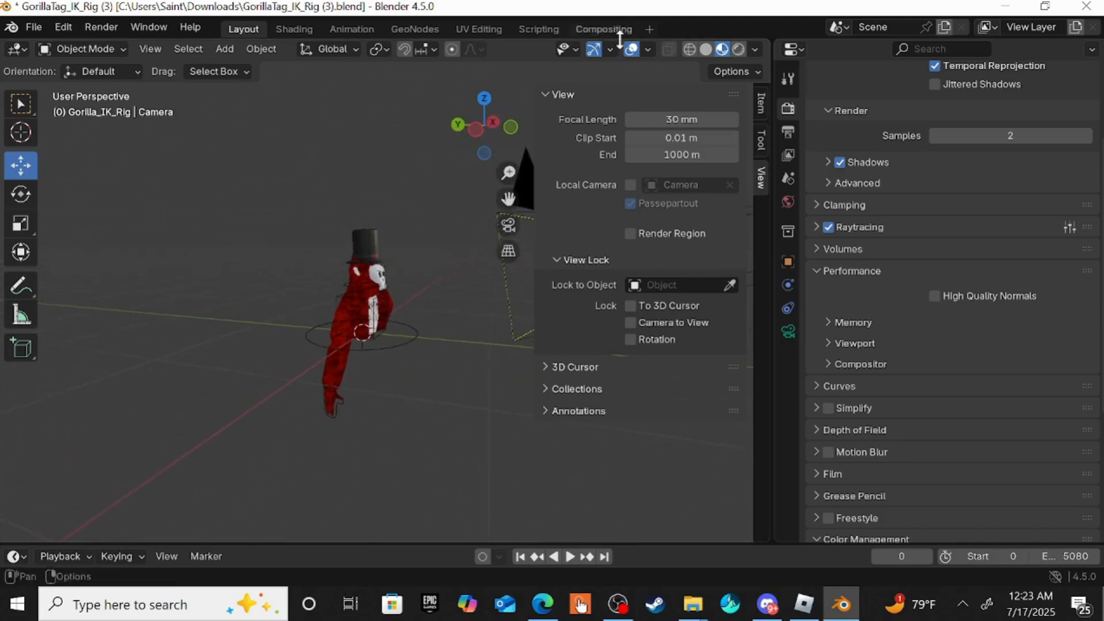
click(555, 94)
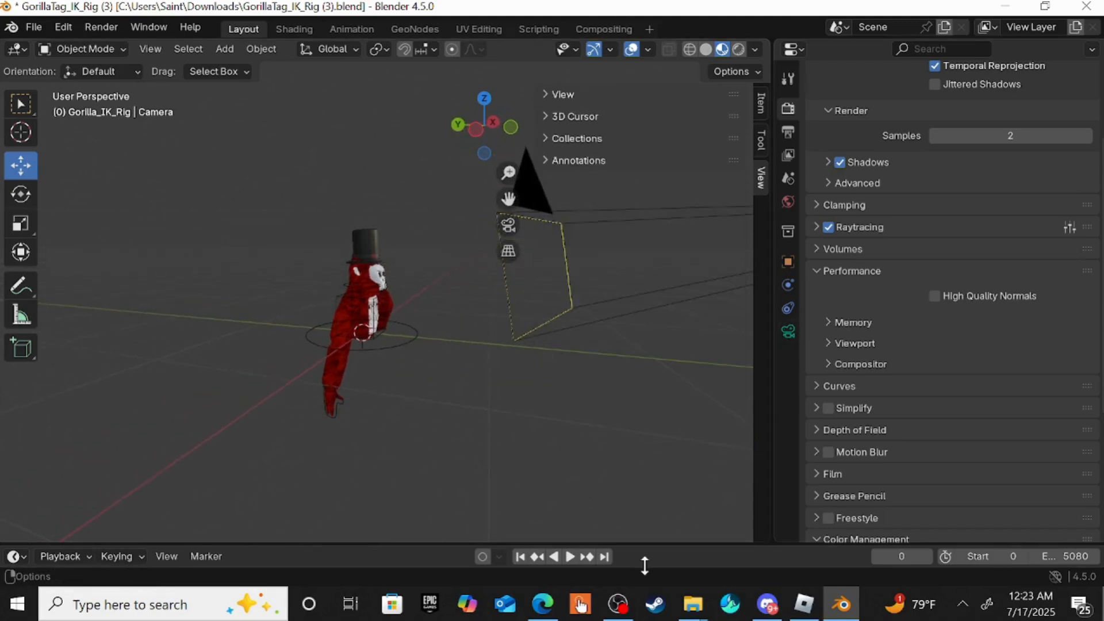
Render the current frame through the camera, inspect the image and close the render window.
key(F12)
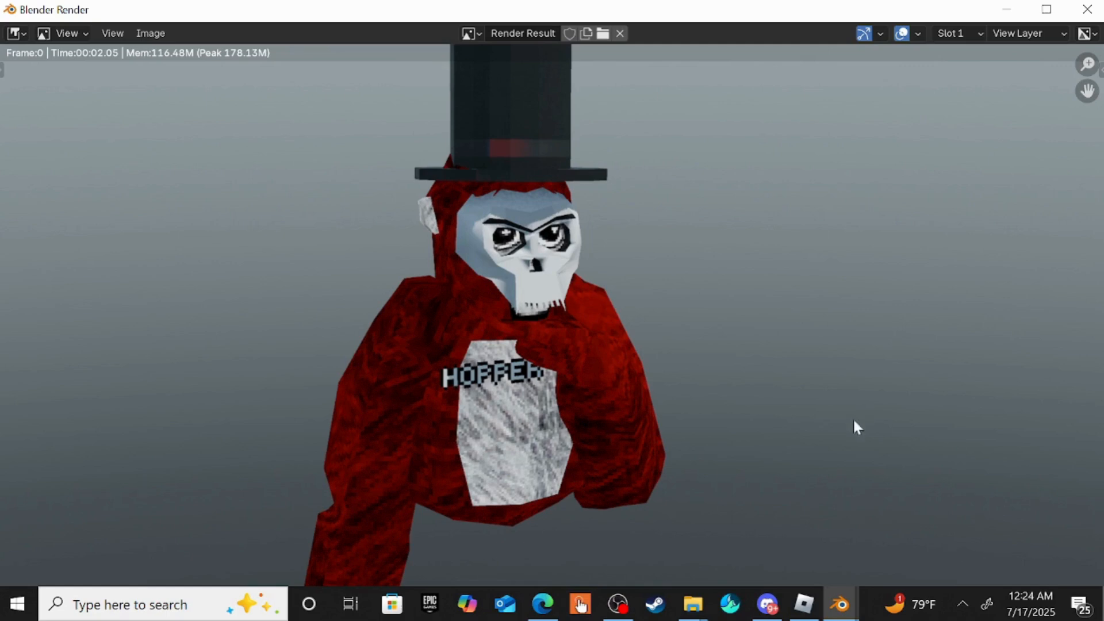
mouse_move(838, 603)
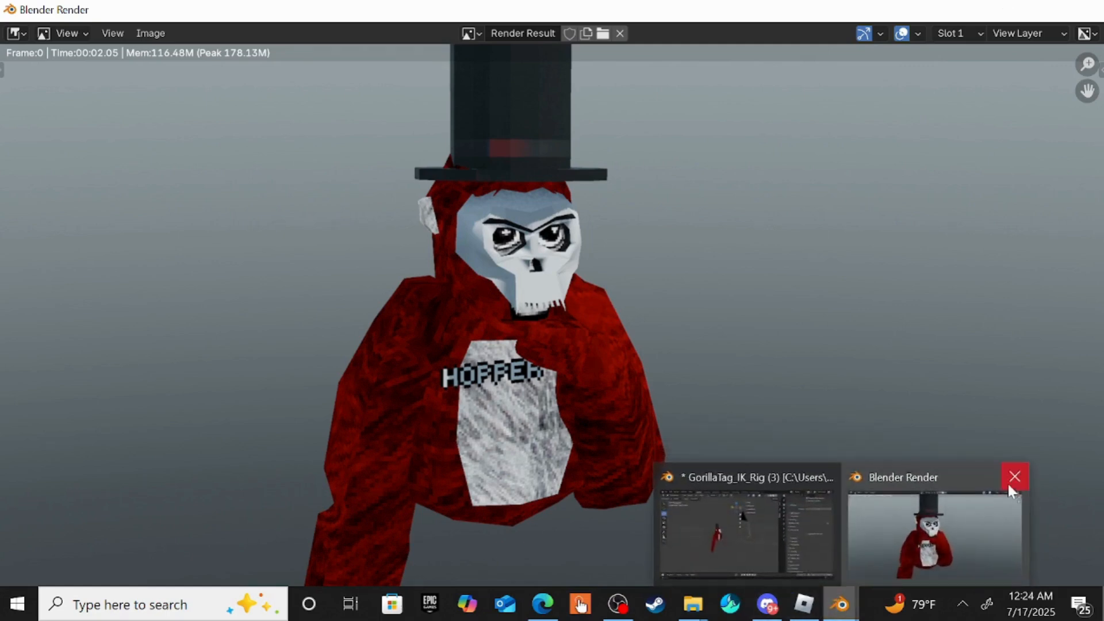
click(1012, 478)
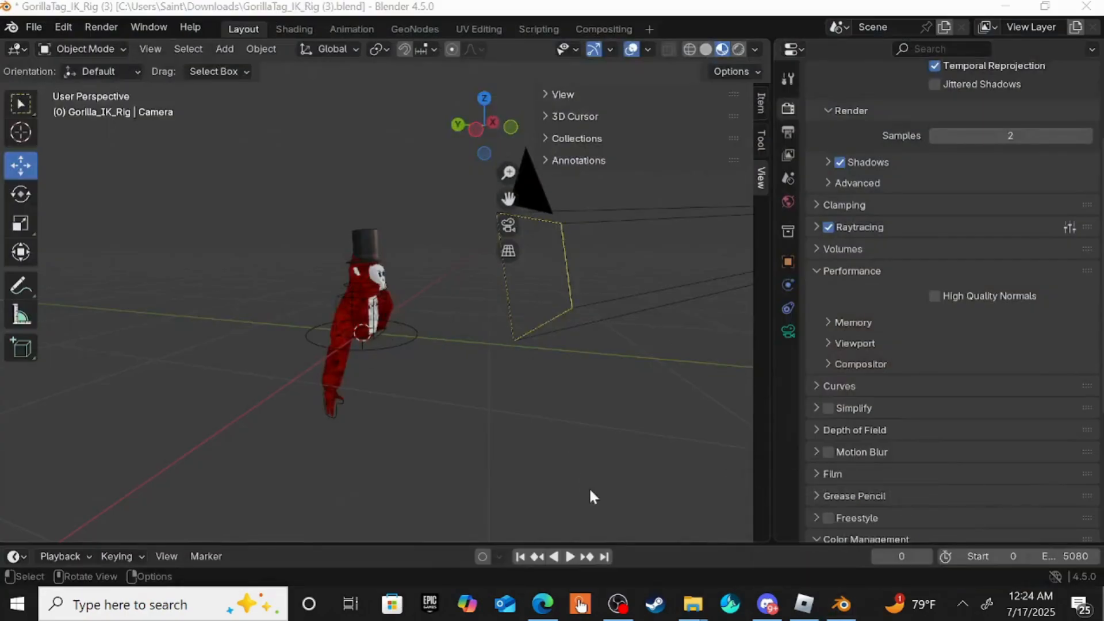
Replace the Color Ramp in the day world's background Color with an Image Texture.
click(788, 202)
click(931, 220)
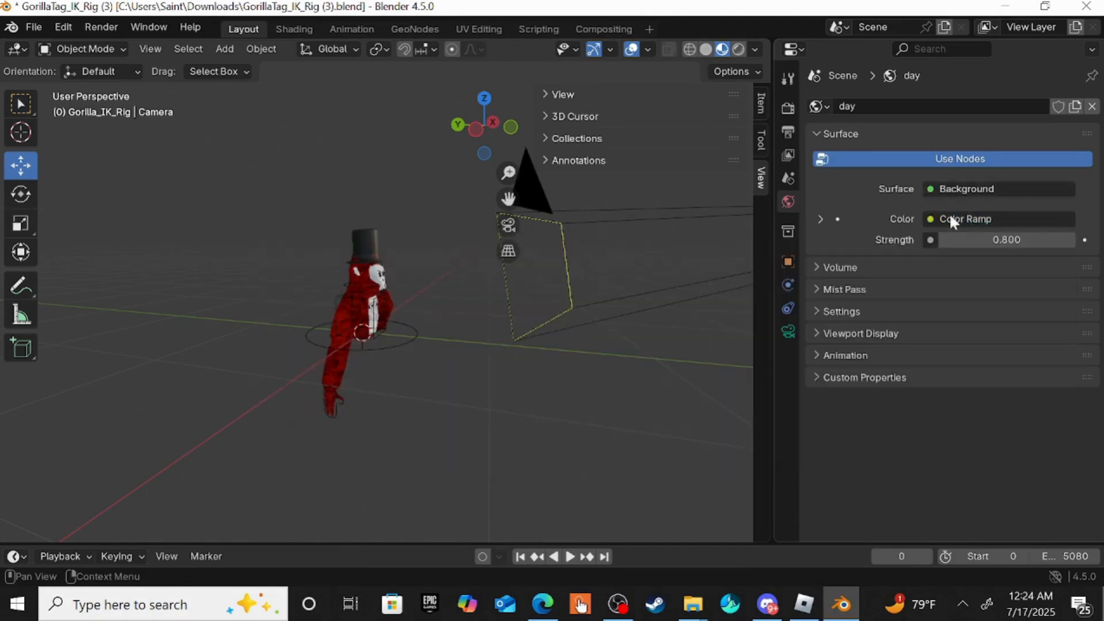
click(930, 223)
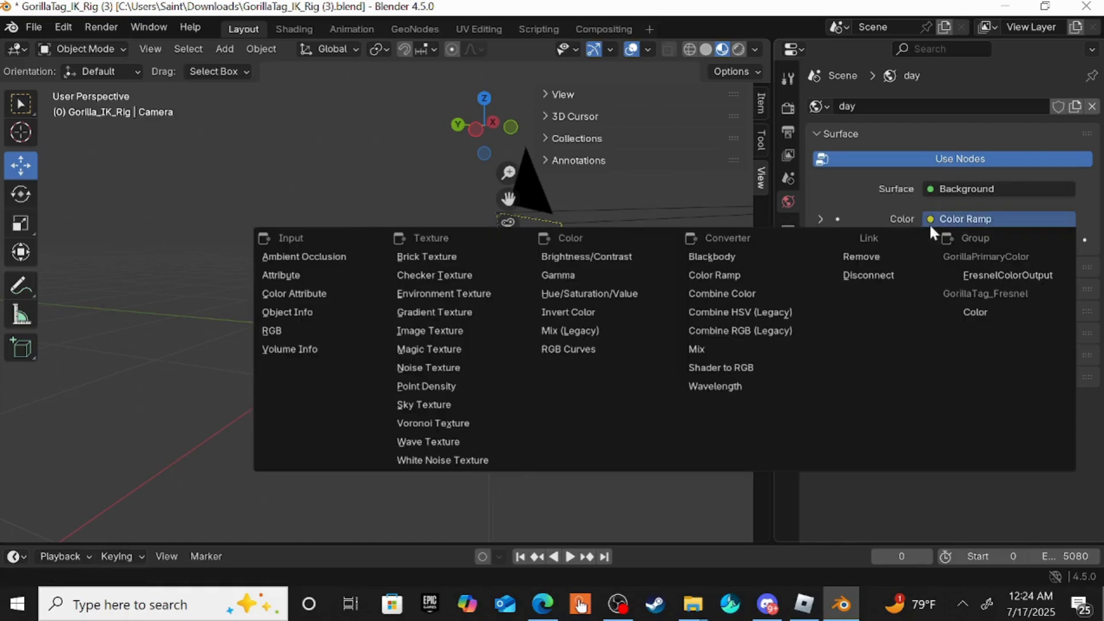
click(440, 325)
click(1033, 241)
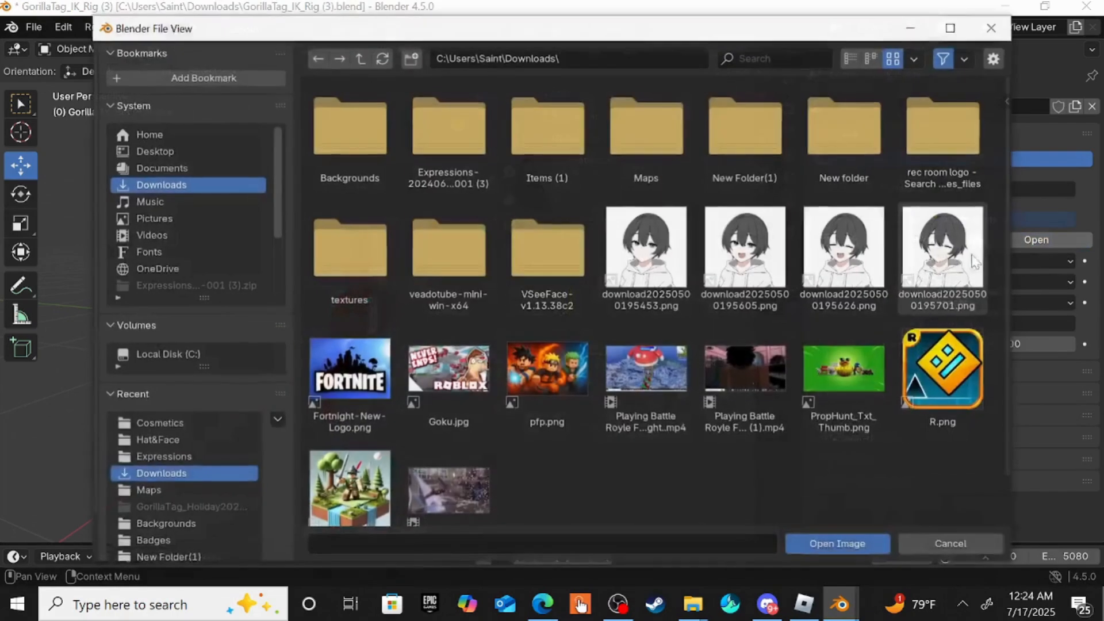
click(362, 151)
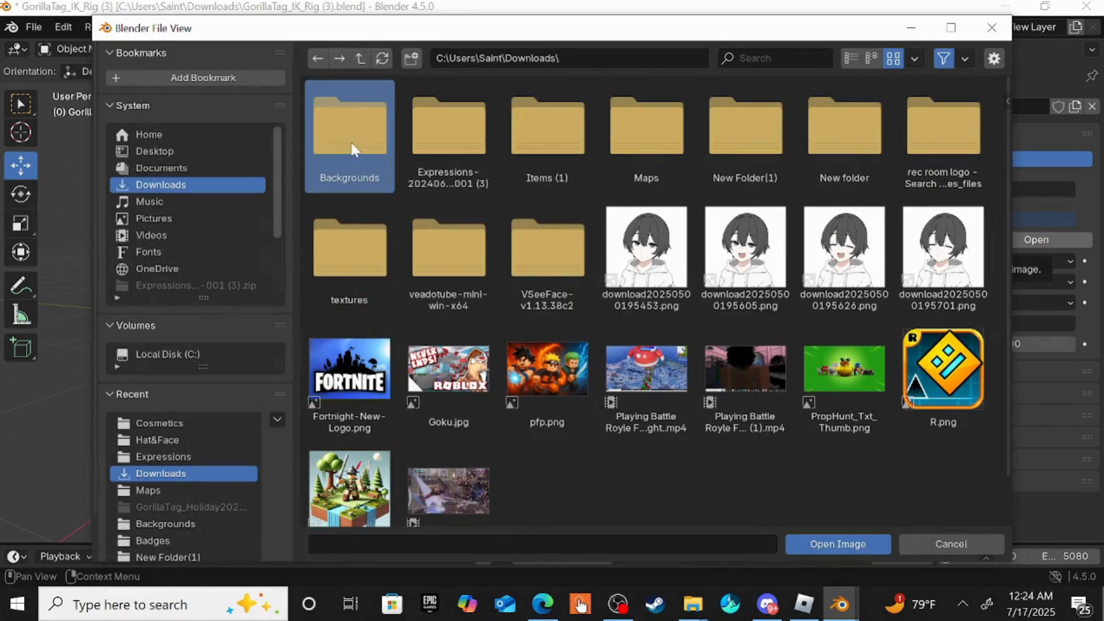
click(364, 148)
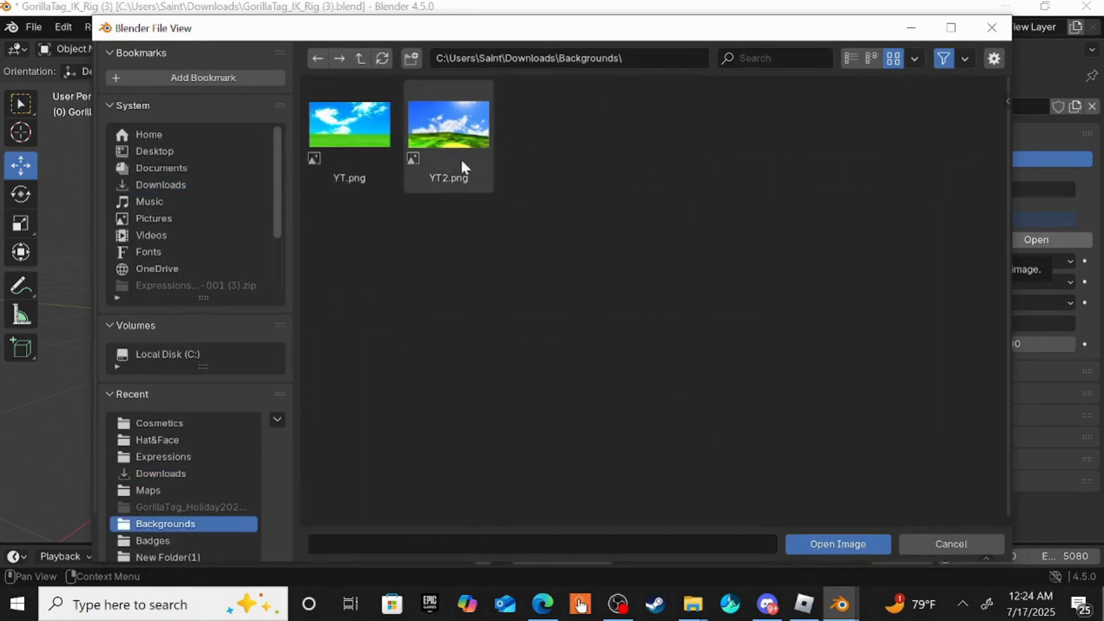
click(943, 545)
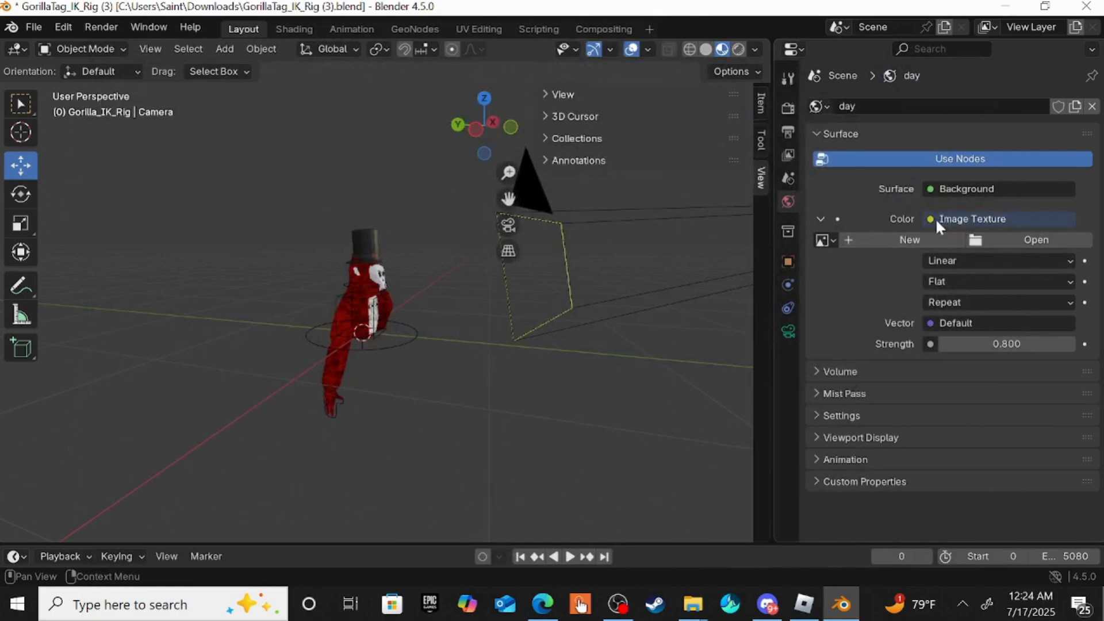
Load YT.png from the Backgrounds folder in Downloads as the day world's background Image Texture.
click(1047, 237)
click(651, 136)
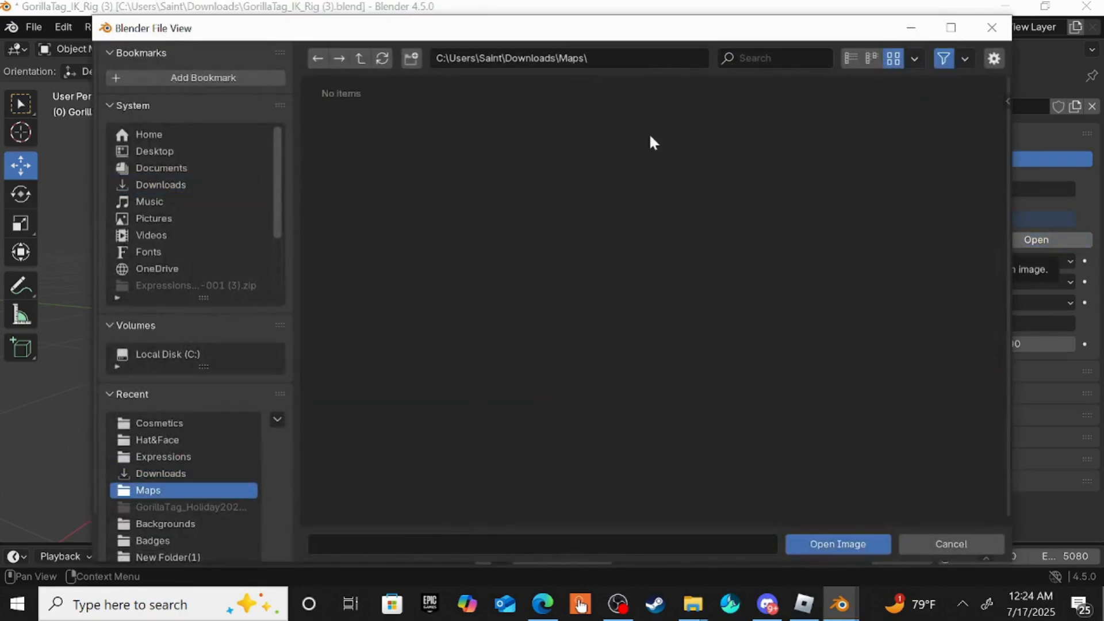
click(950, 545)
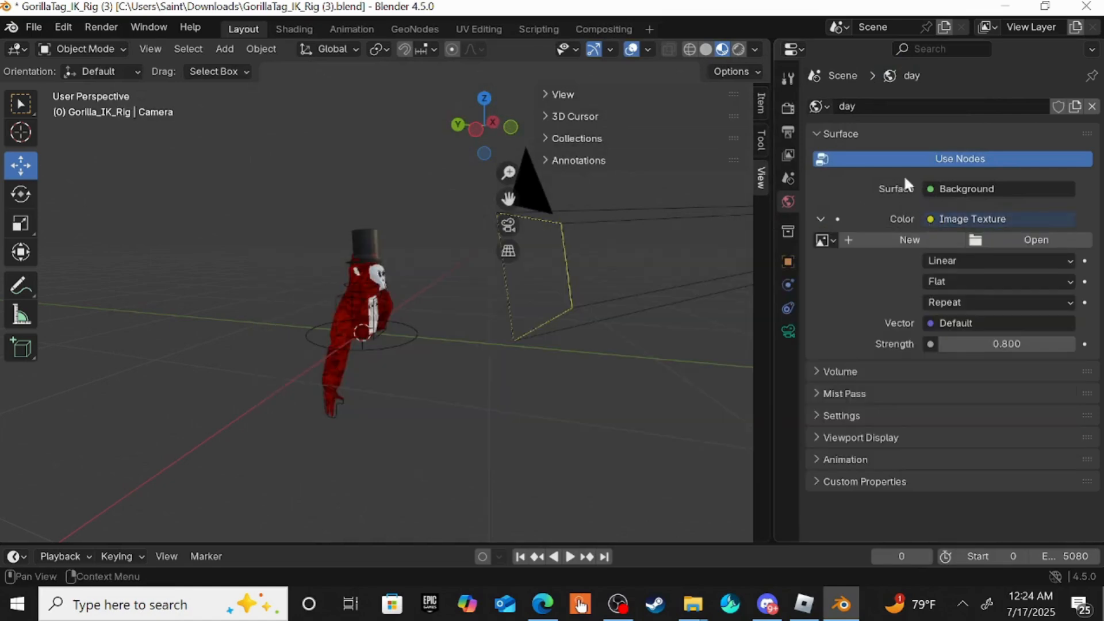
click(1030, 244)
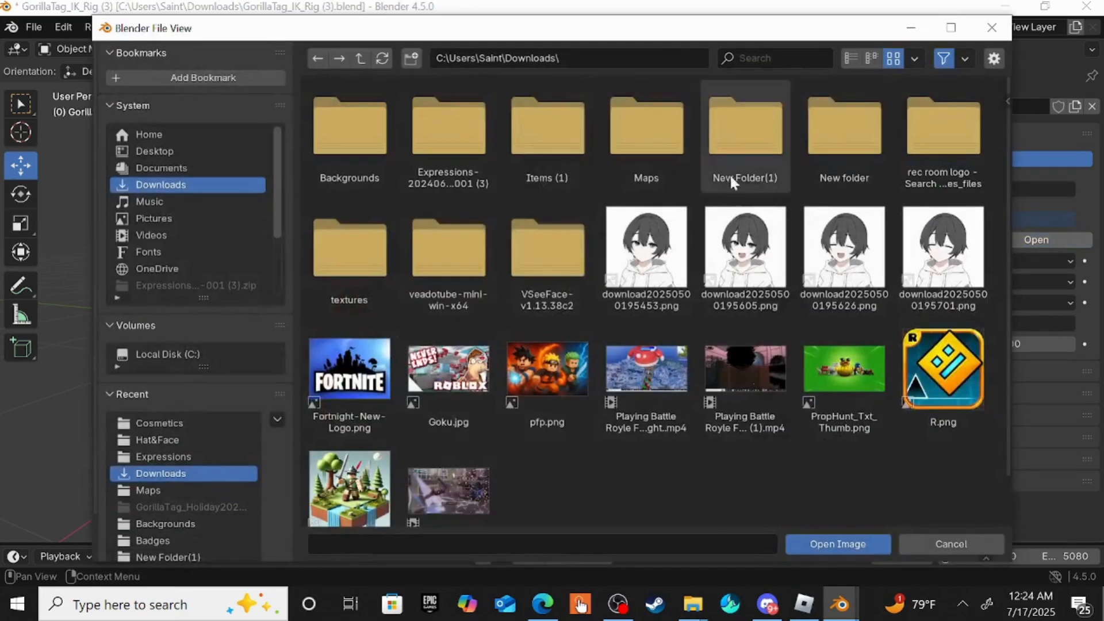
double_click(386, 137)
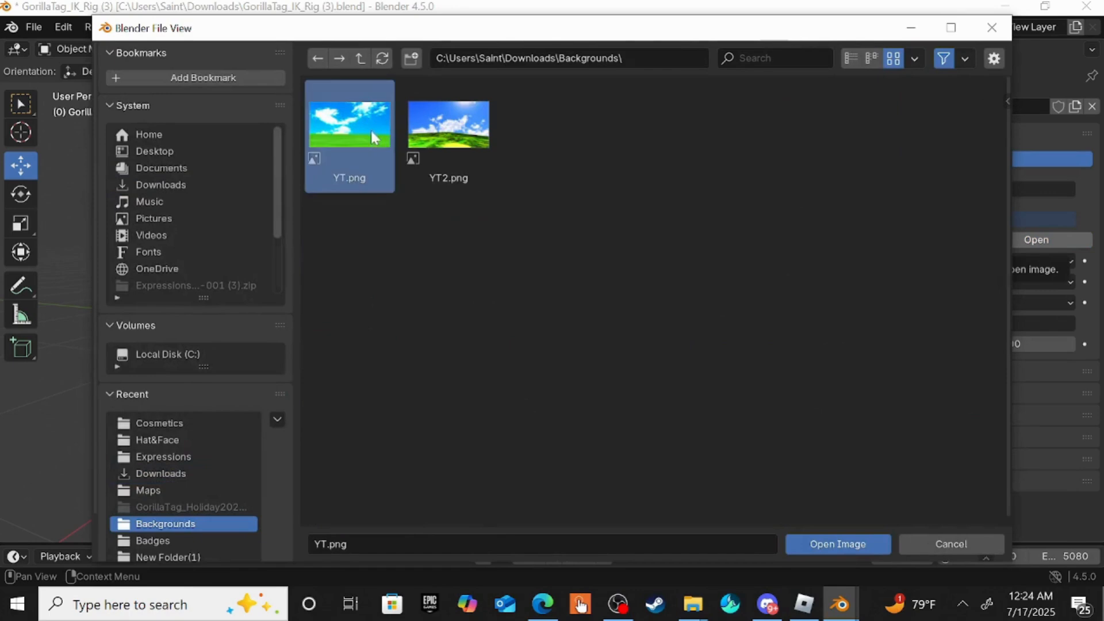
click(862, 543)
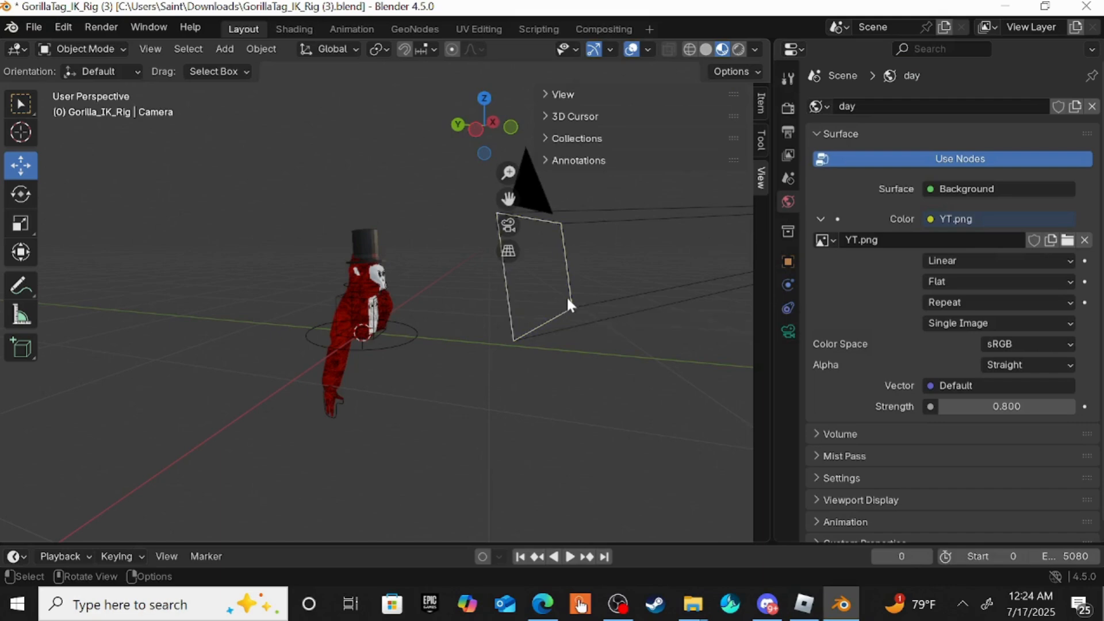
Render the current frame twice through the camera, inspecting the gorilla and camera placement in between, and close each render window.
key(F12)
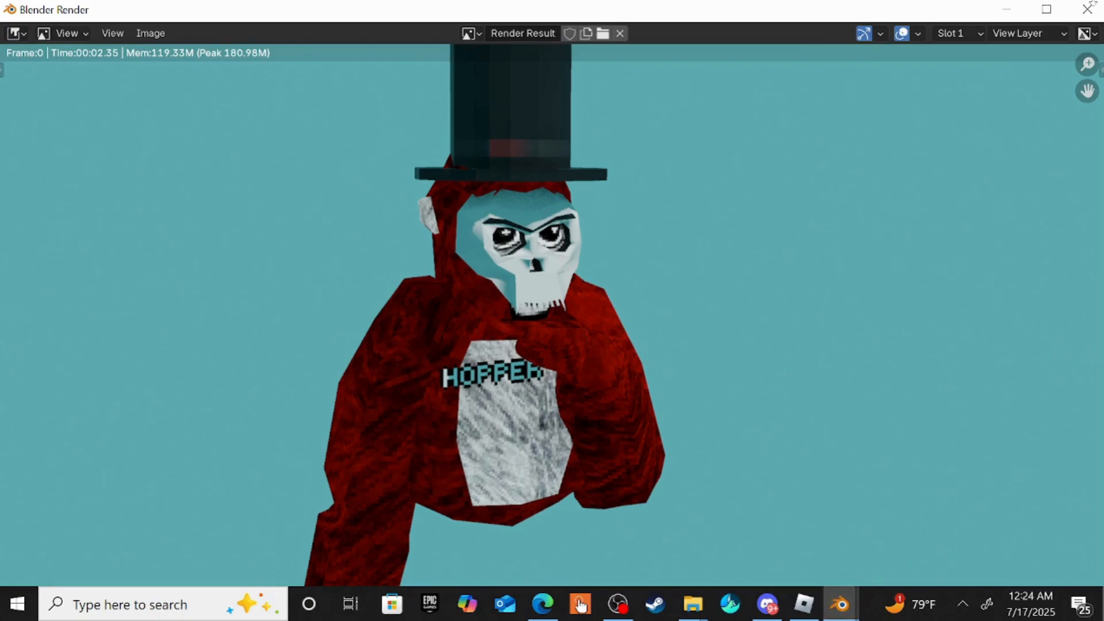
click(1086, 9)
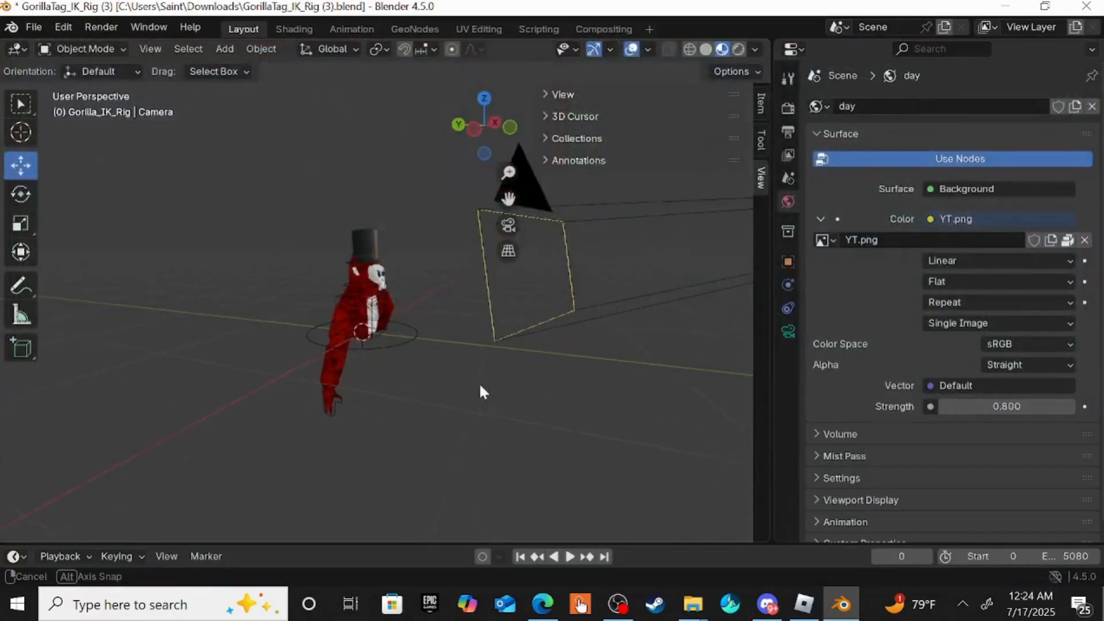
middle_drag(481, 391, 490, 310)
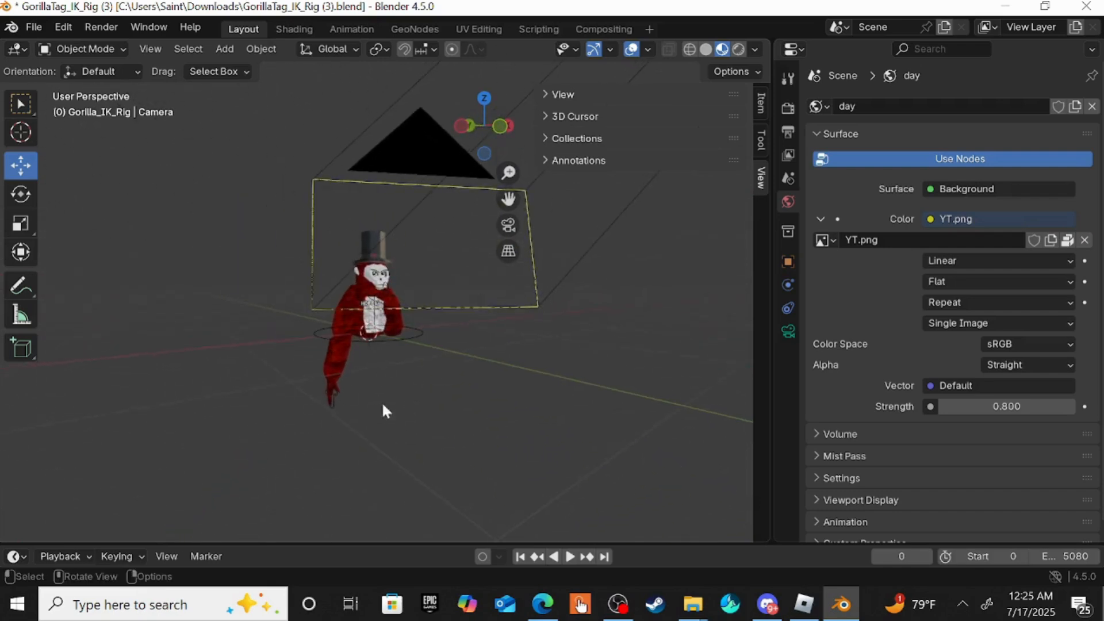
middle_drag(384, 409, 404, 470)
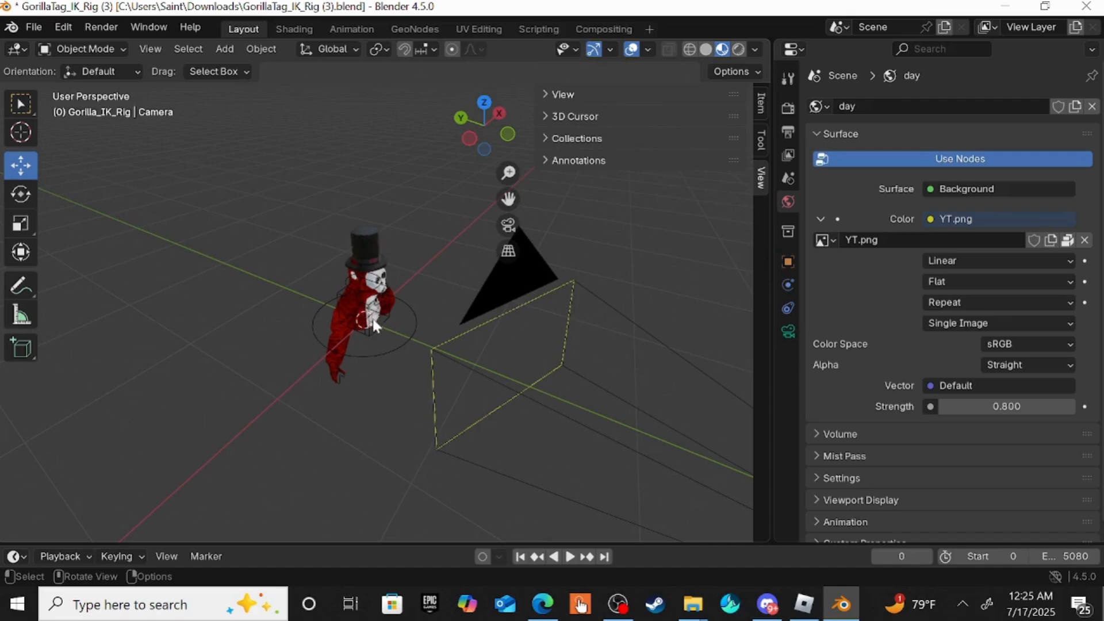
middle_drag(391, 292, 323, 248)
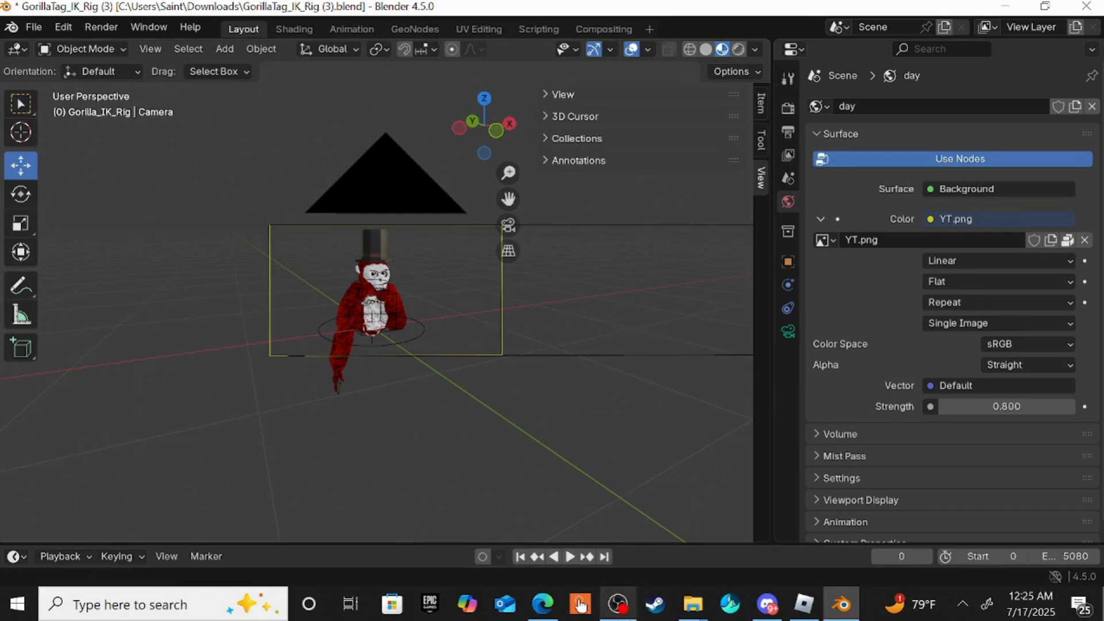
key(F12)
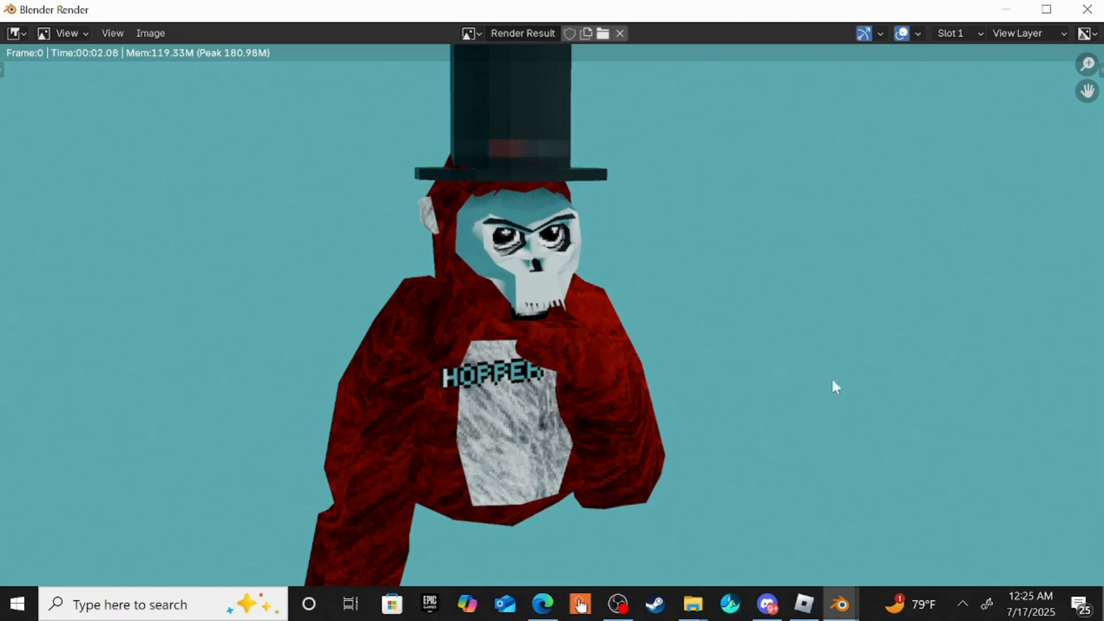
click(1096, 8)
Open GorillaTag_IK_Rig.blend from Downloads without saving the current file, and close its empty Image Editor window.
click(34, 27)
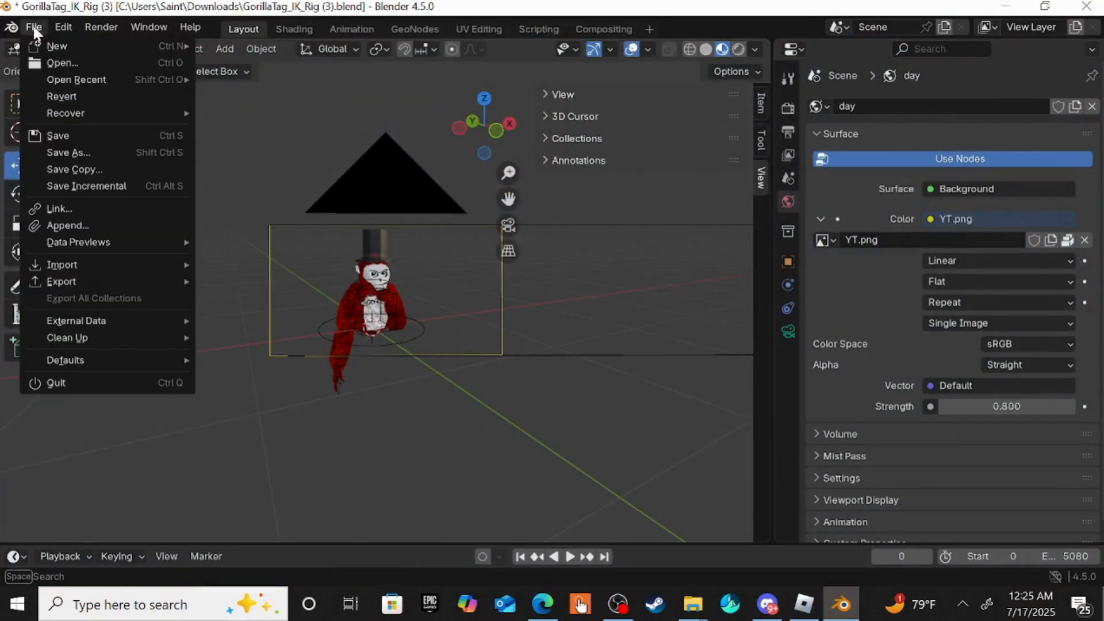
mouse_move(76, 50)
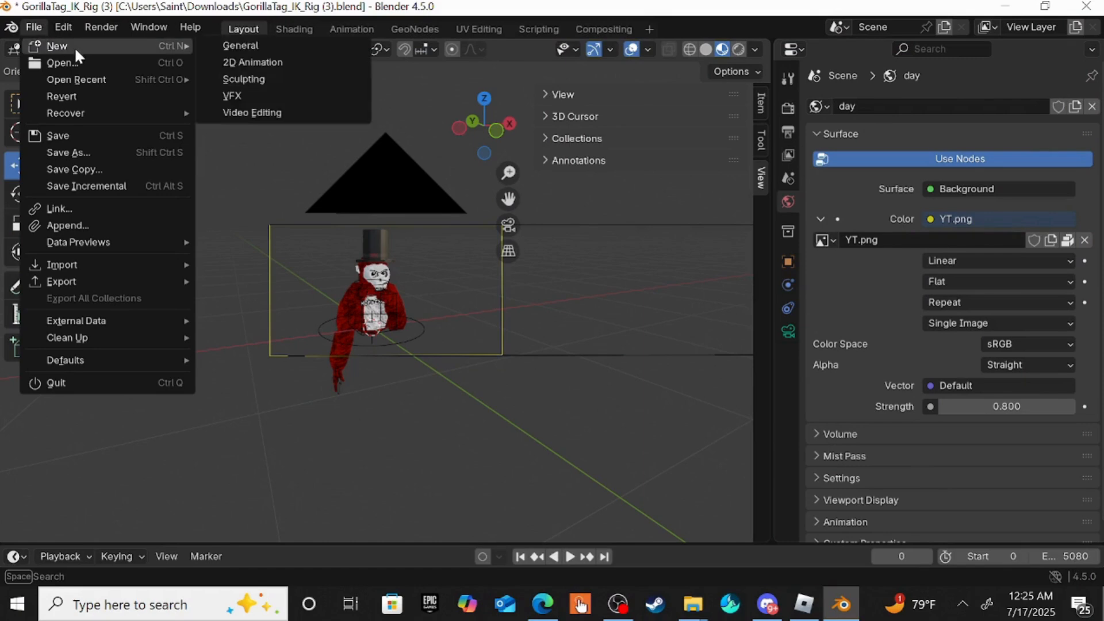
click(101, 64)
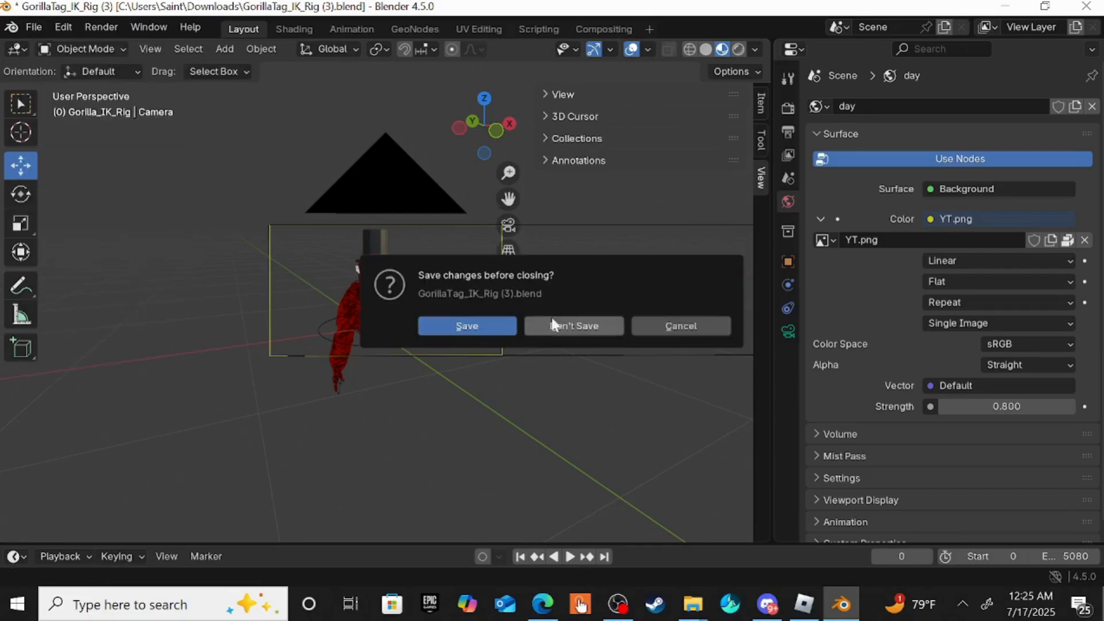
click(580, 326)
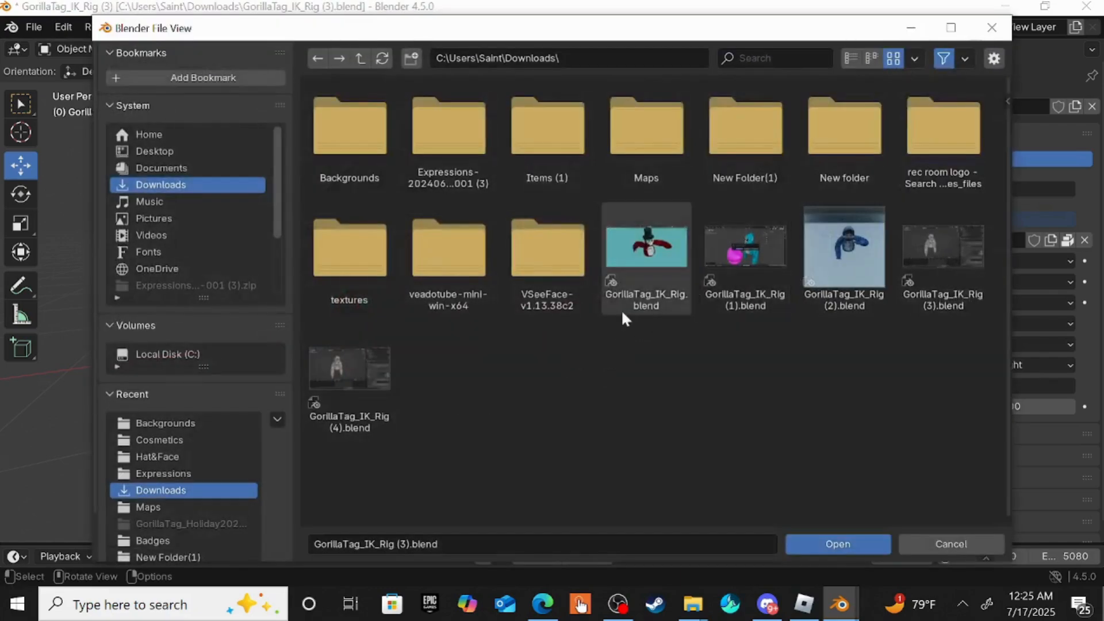
double_click(643, 270)
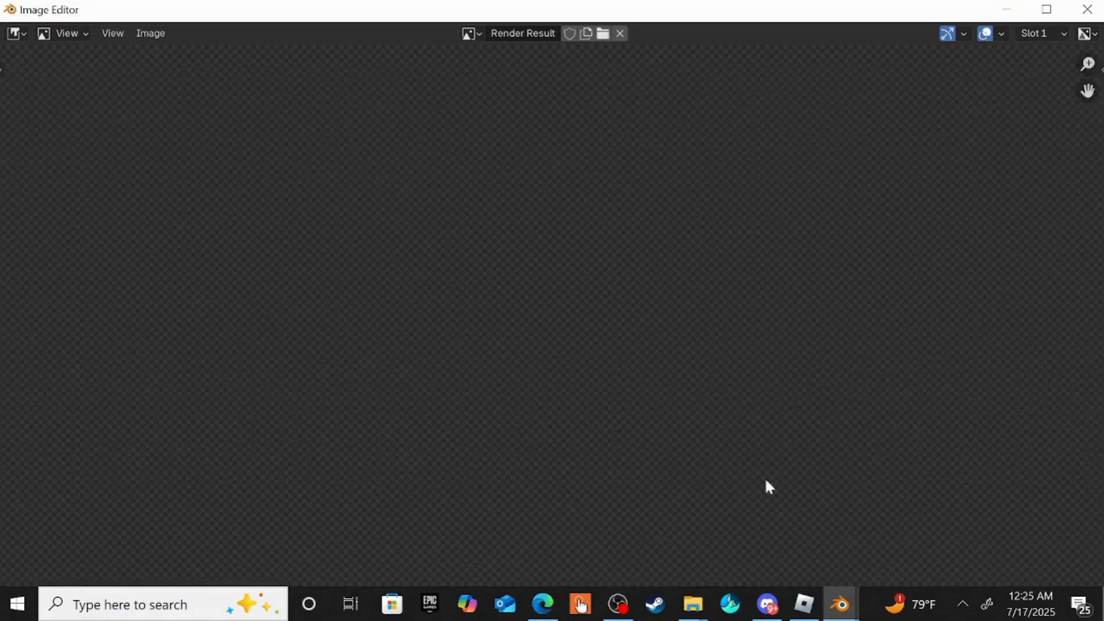
mouse_move(839, 606)
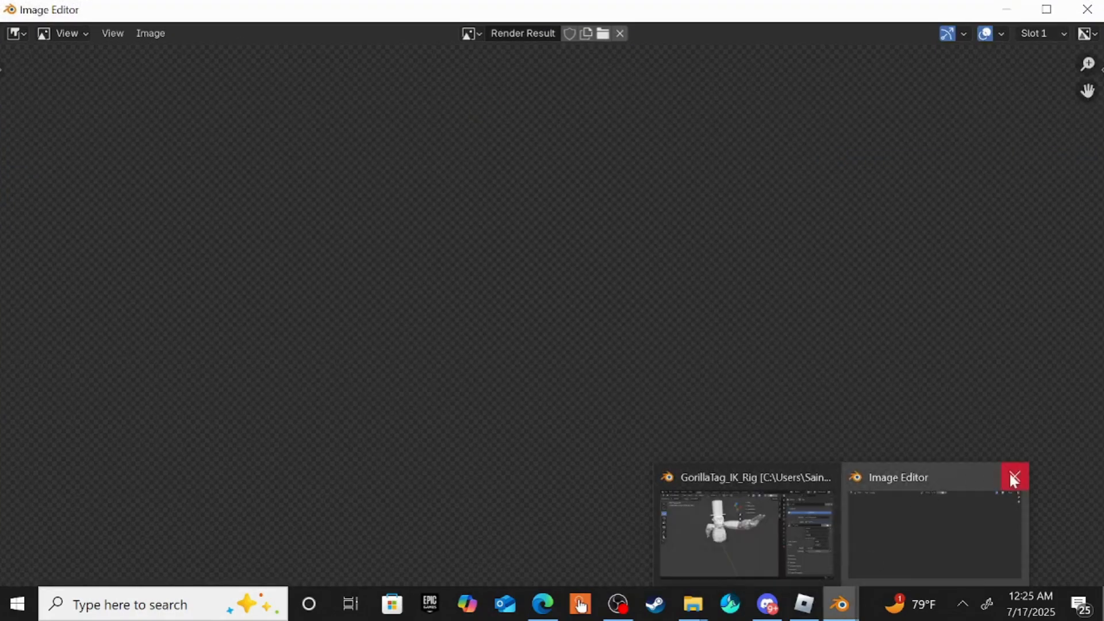
click(1014, 477)
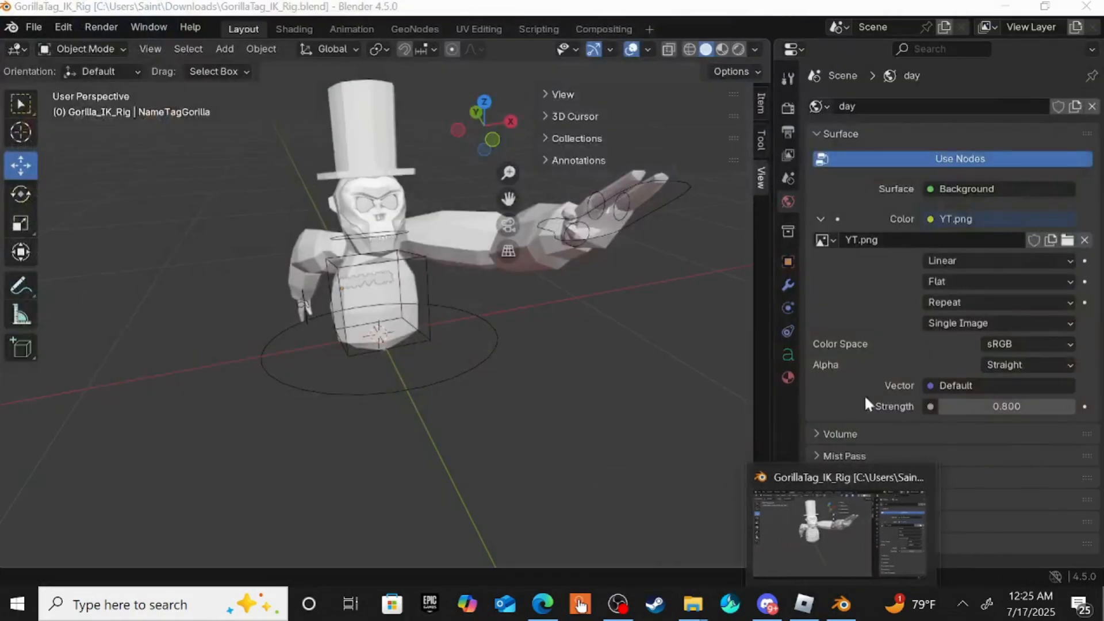
Switch the viewport to Rendered shading and examine the top-hat gorilla and its background from several angles.
click(736, 49)
middle_drag(640, 290, 601, 314)
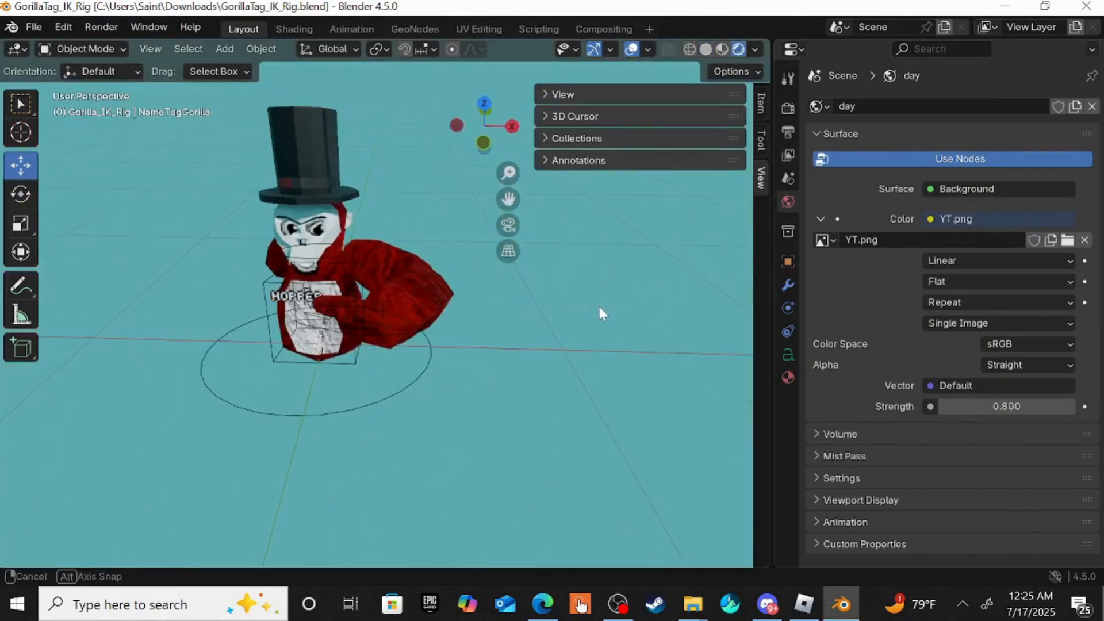
middle_drag(411, 414, 527, 304)
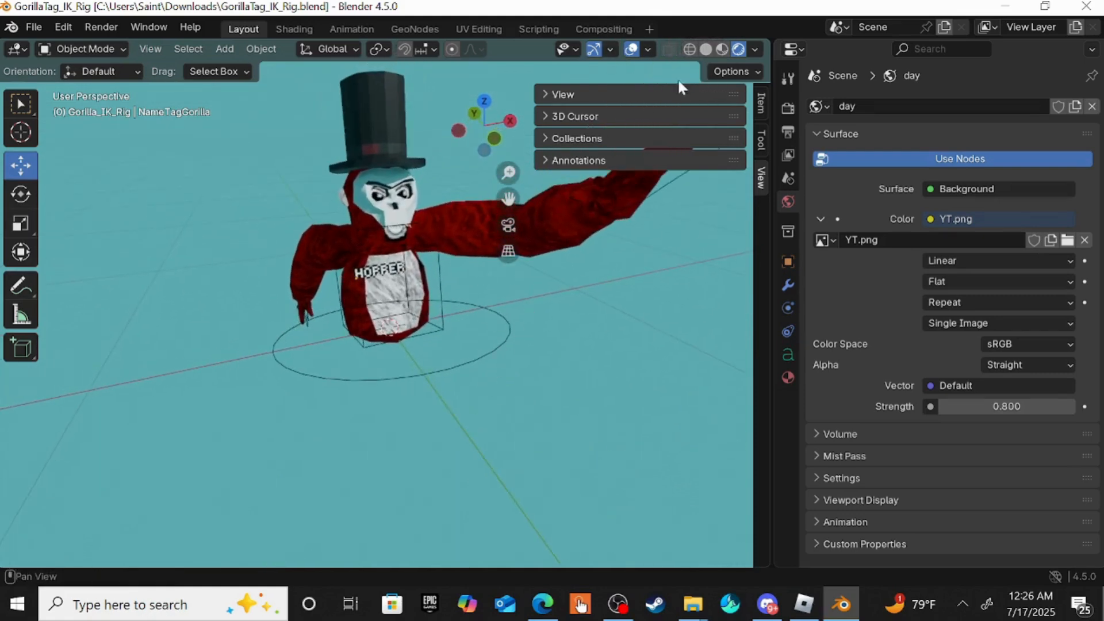
Compare the gorilla in Wireframe, Solid, Material Preview and Rendered viewport shading, finishing in Rendered.
click(705, 50)
click(688, 49)
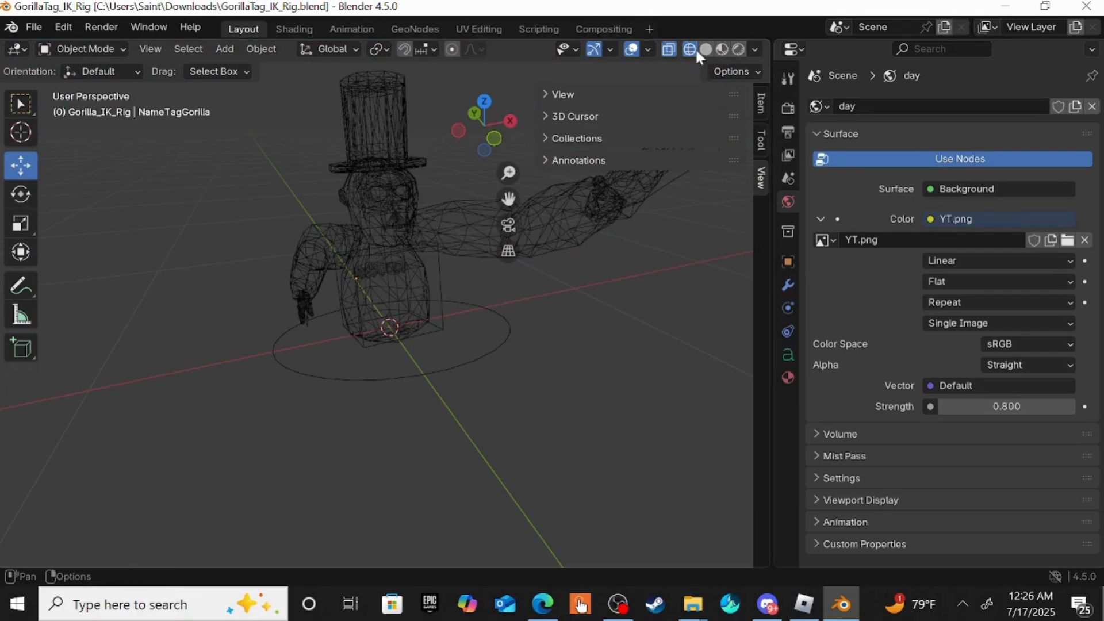
click(722, 49)
click(705, 49)
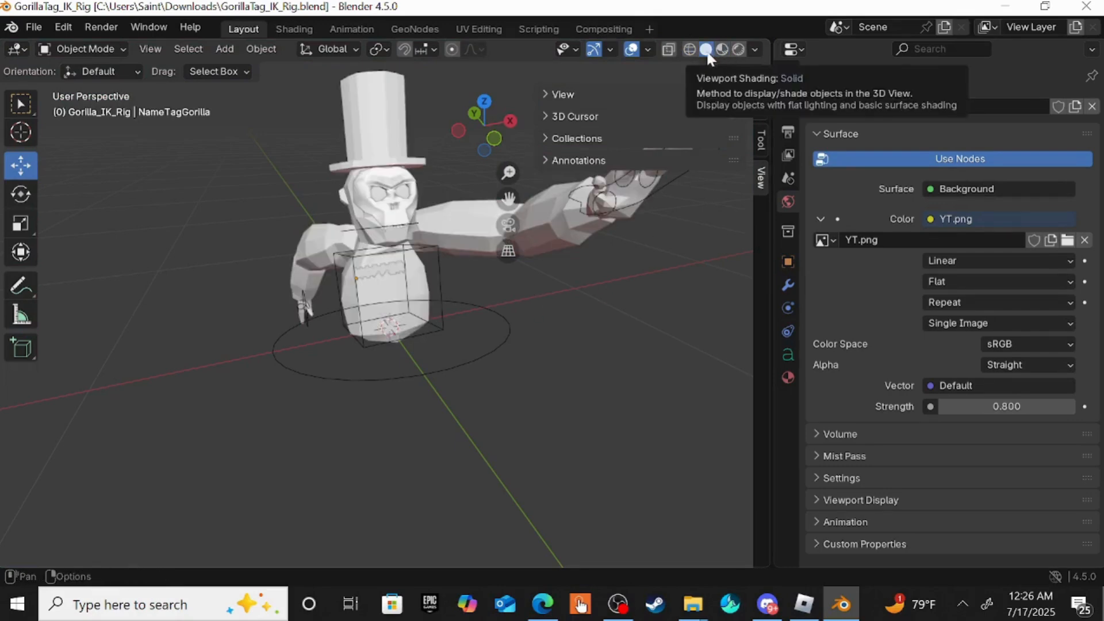
click(722, 49)
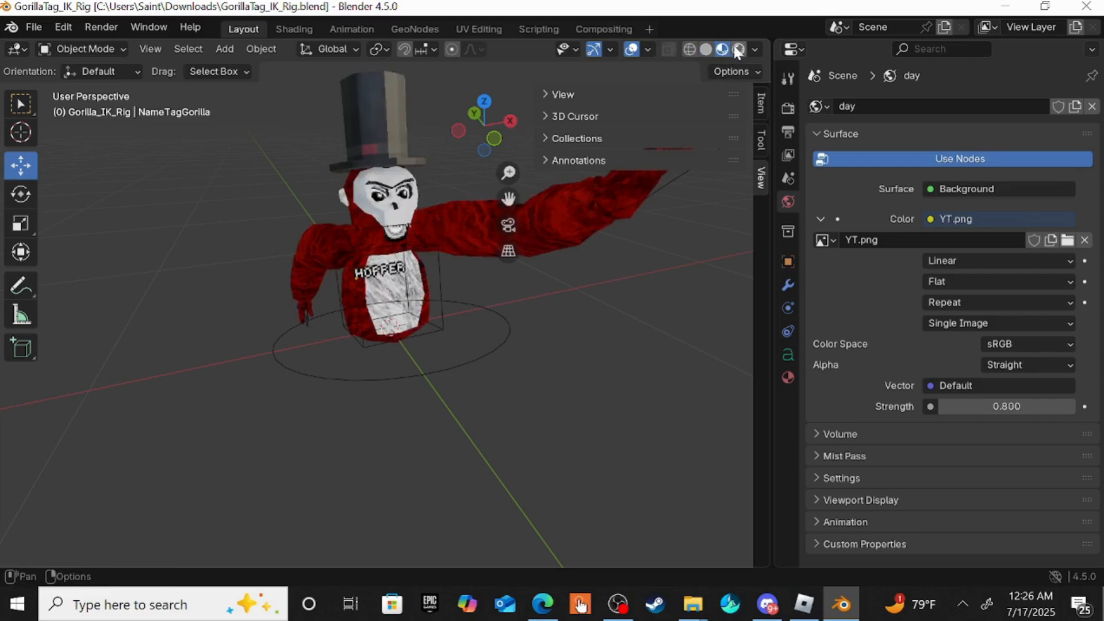
click(738, 49)
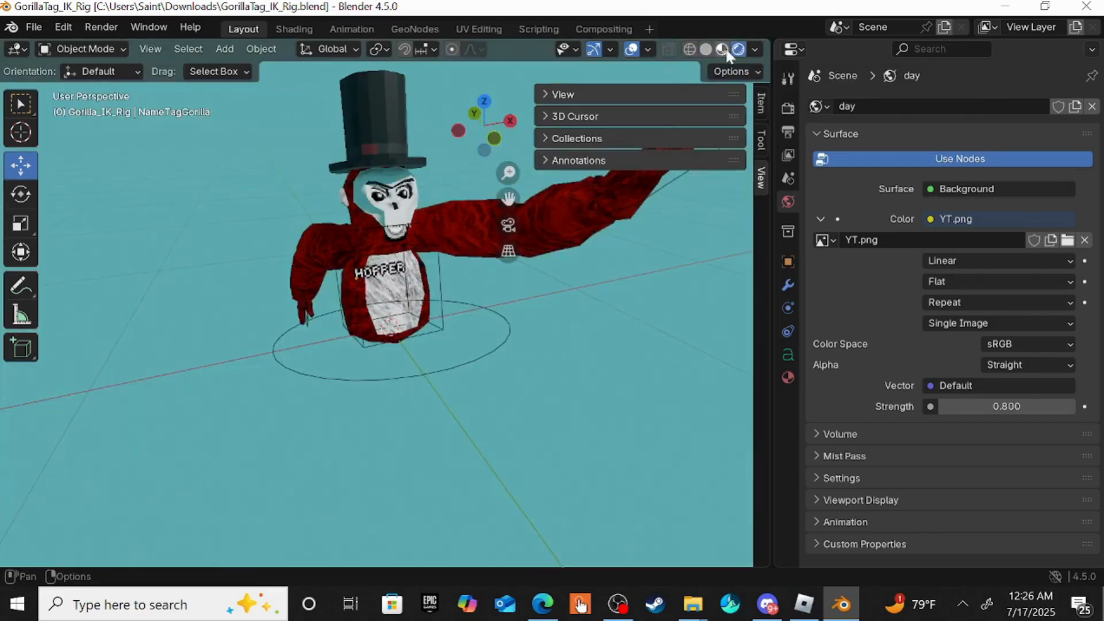
click(722, 49)
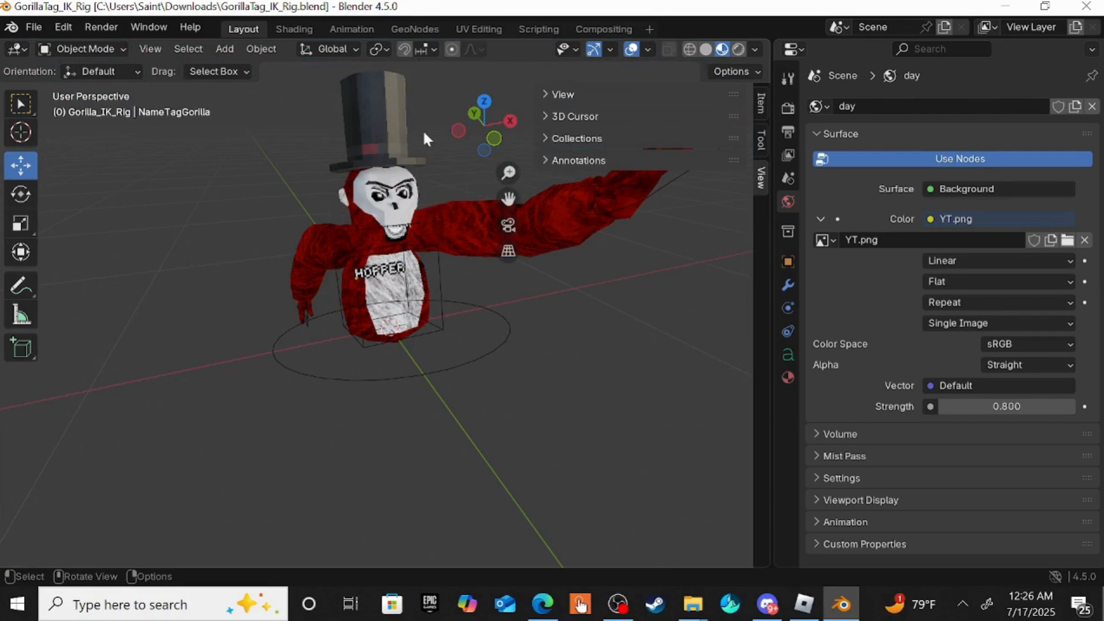
click(691, 50)
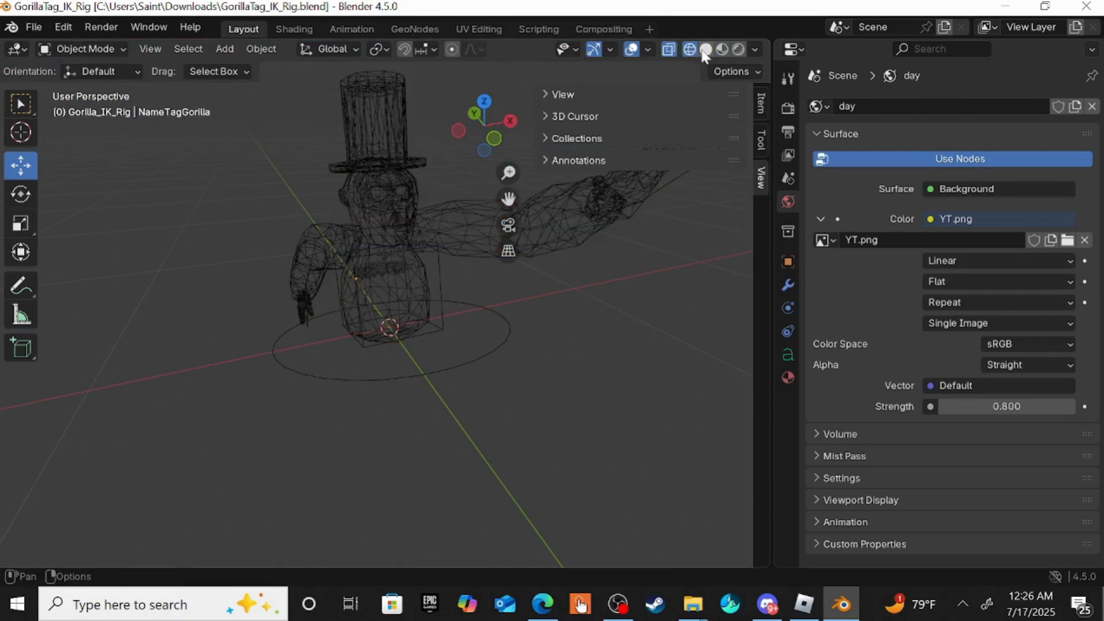
click(708, 56)
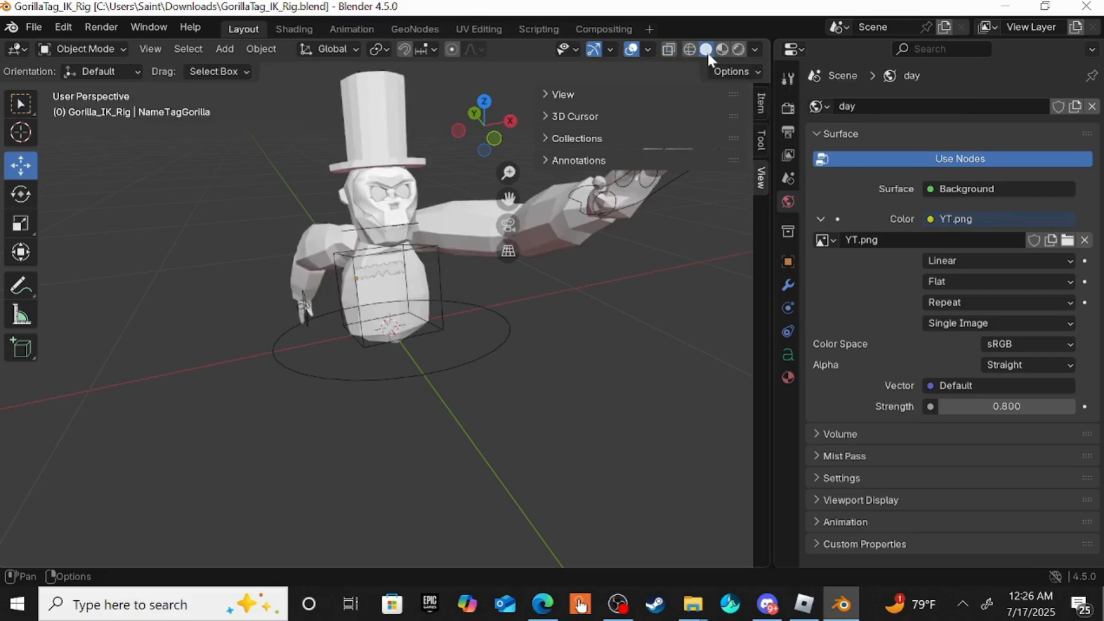
click(723, 50)
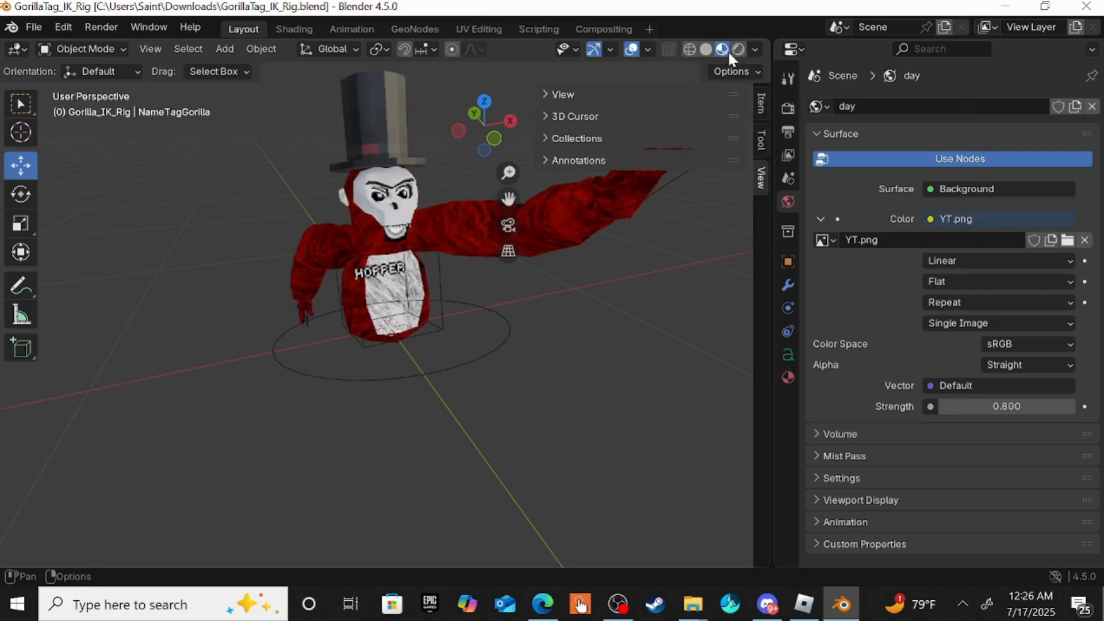
click(736, 51)
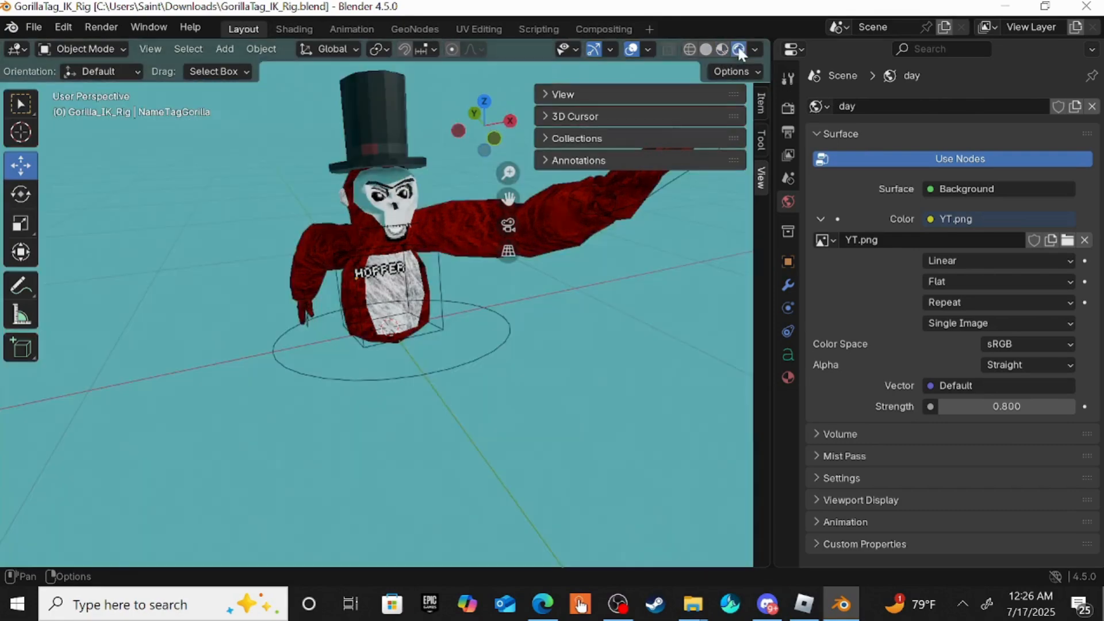
Render the opened rig's current frame, inspect the gorilla with its outstretched arm, and close the render window.
mouse_move(512, 361)
middle_down()
mouse_move(560, 364)
mouse_move(596, 248)
middle_up()
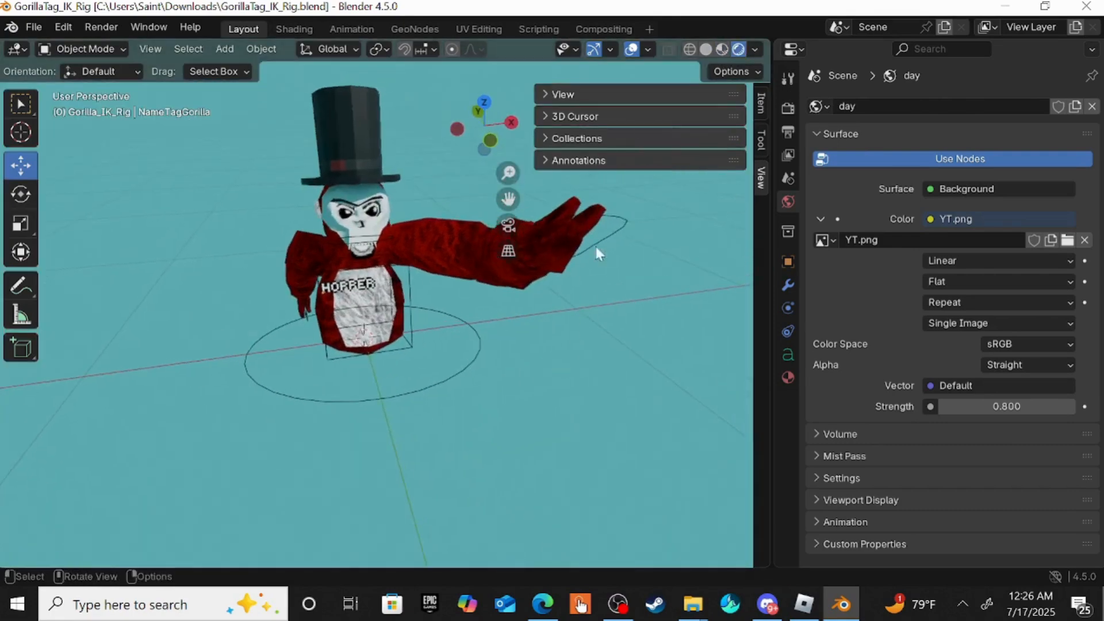
key(F12)
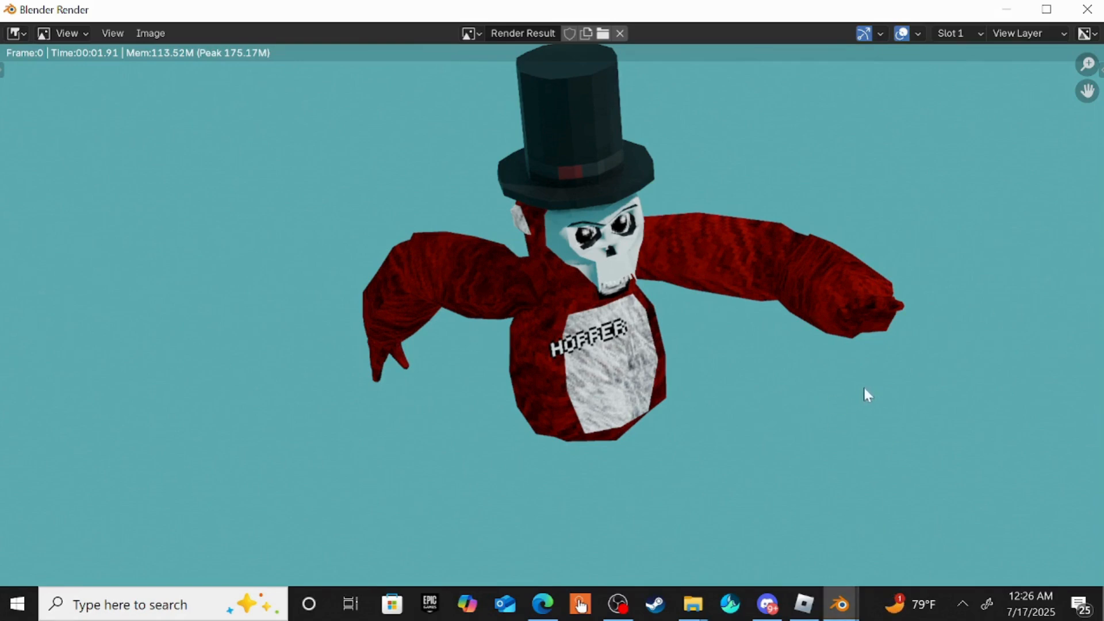
click(1087, 9)
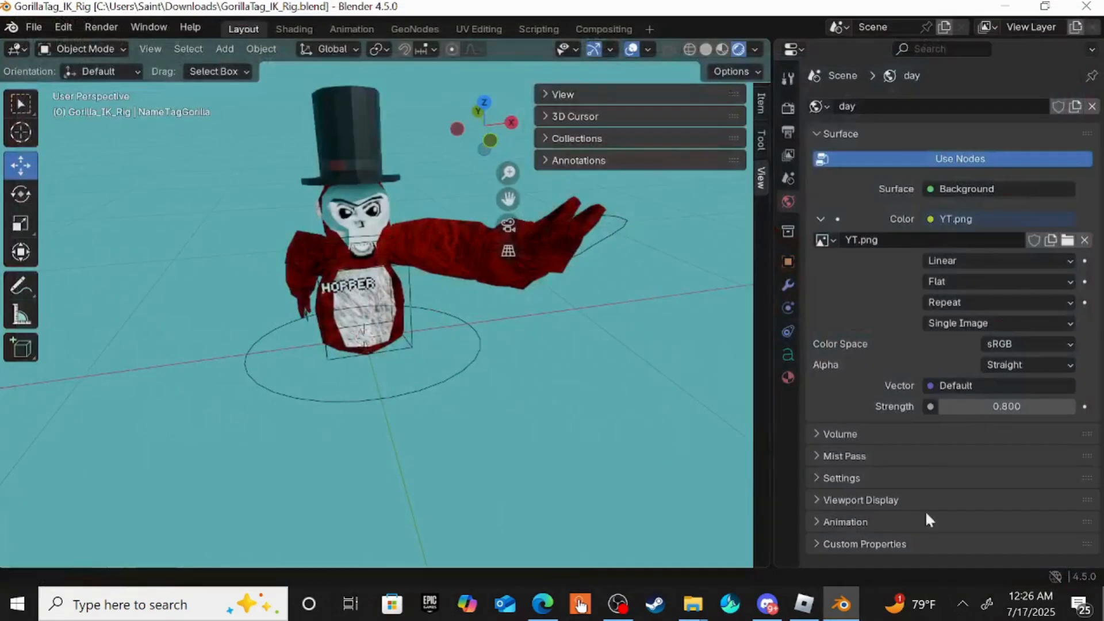